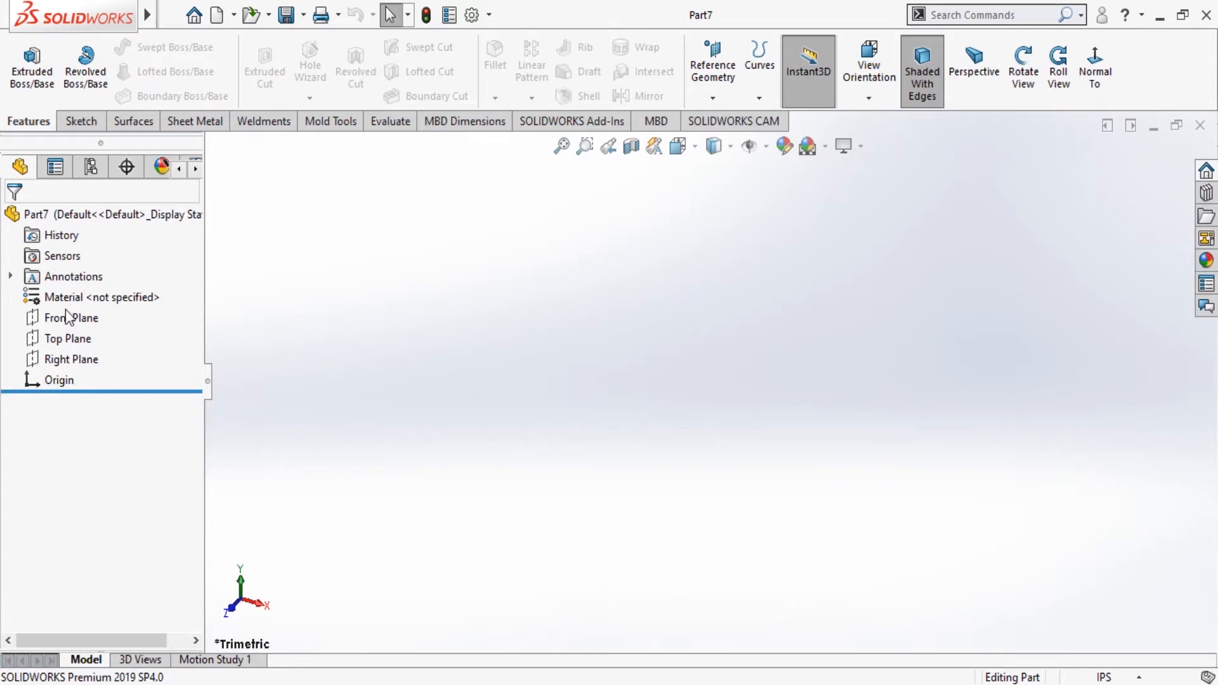
Start a sketch on the Front Plane and draw a circle about 120 mm in diameter centred on the origin.
click(69, 317)
click(82, 270)
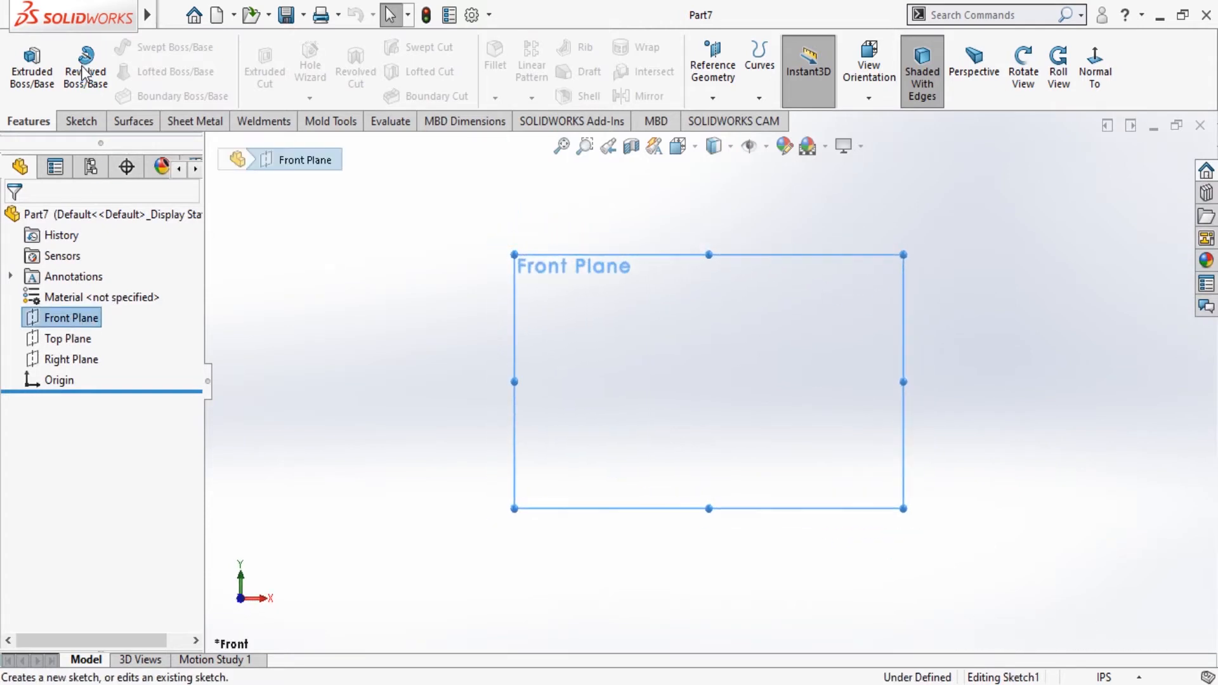
click(153, 46)
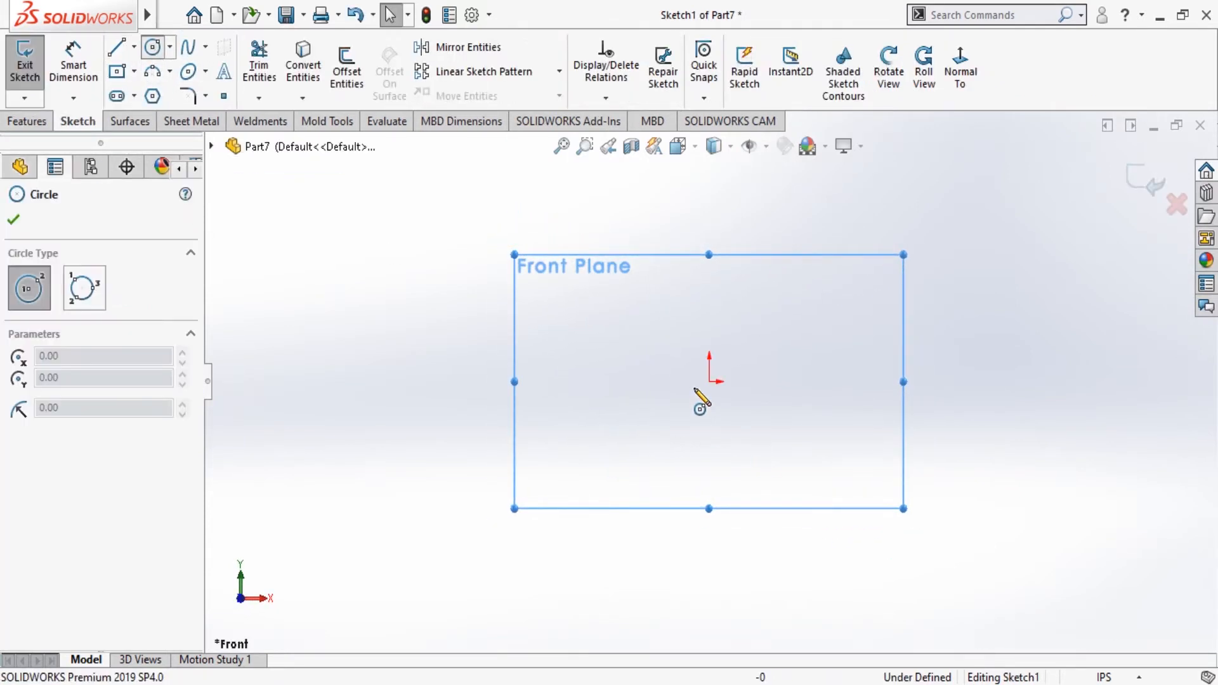
click(711, 381)
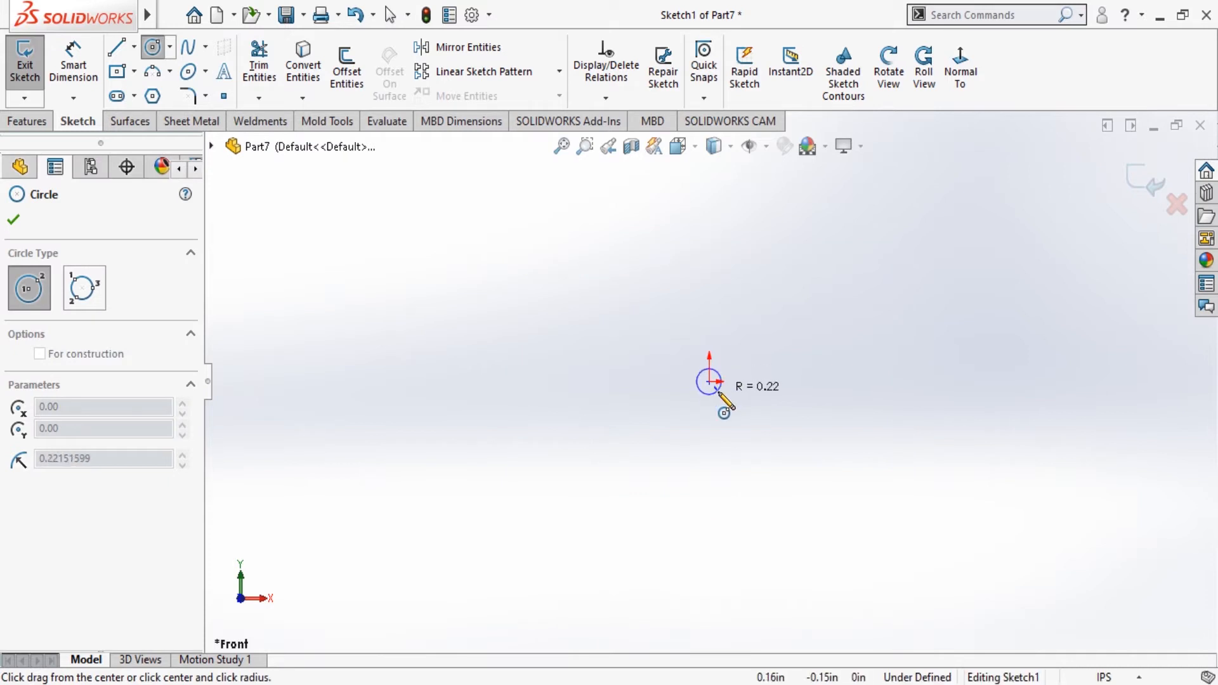
click(808, 474)
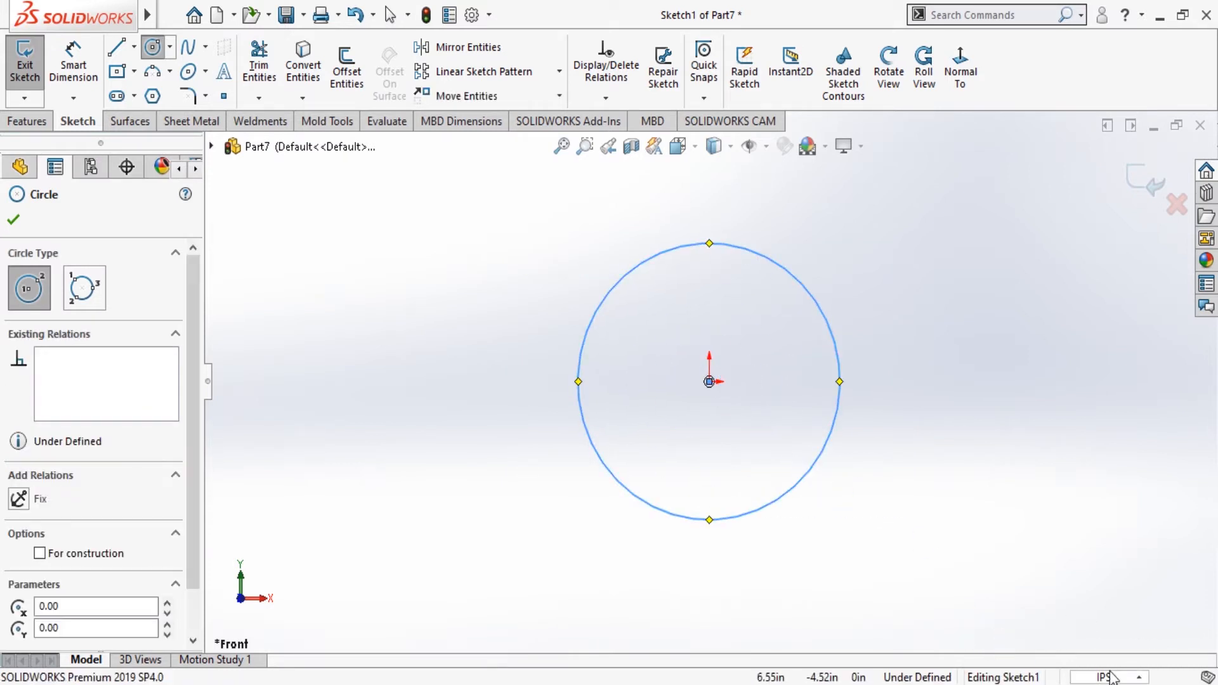
Switch the document units to MMGS and, after reopening the circle's sketch, dimension its diameter to 100 mm.
key(ctrl+b)
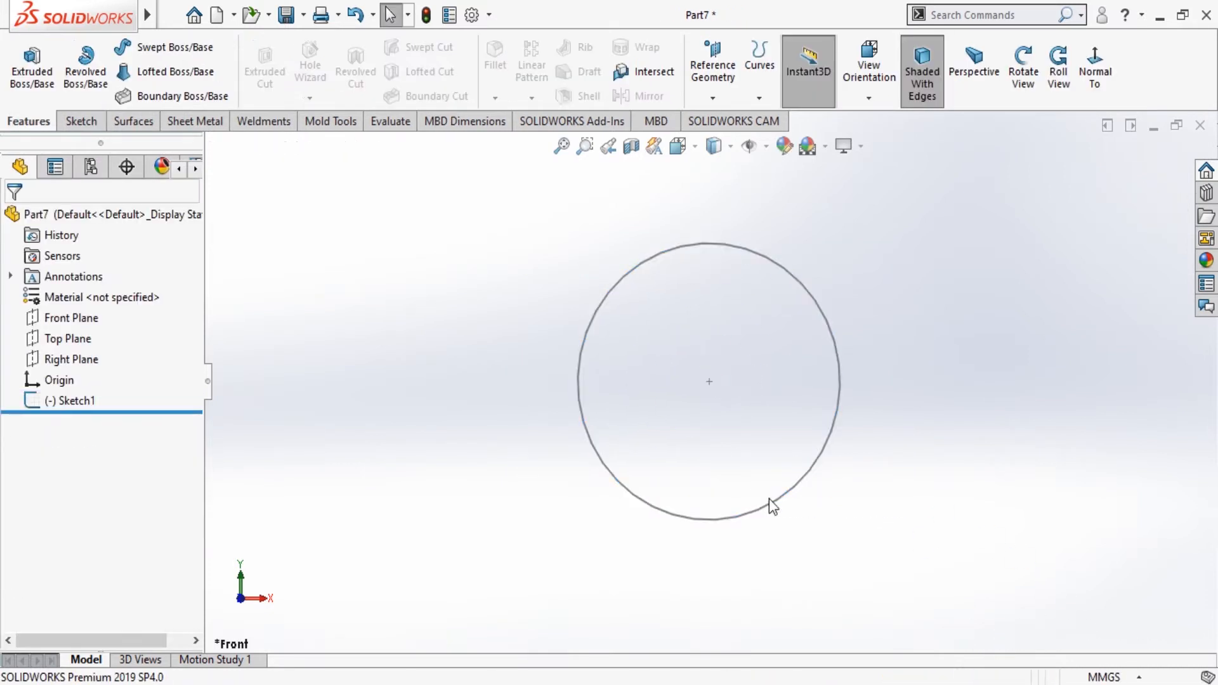
double_click(773, 508)
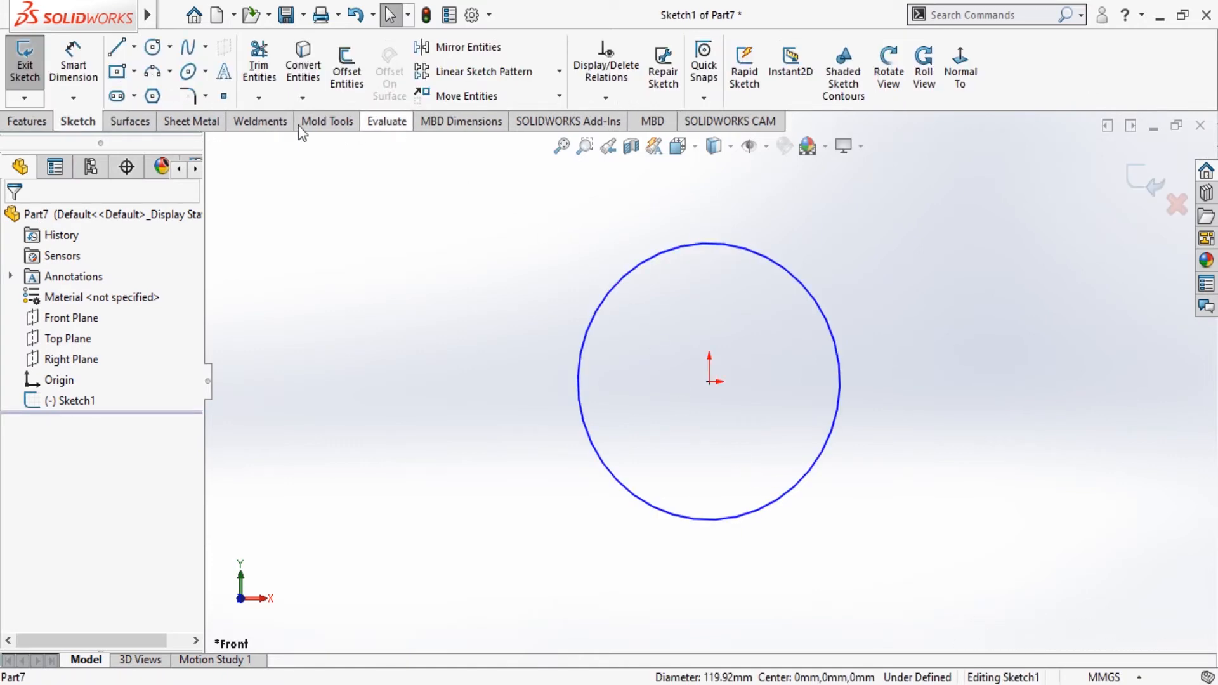
click(93, 74)
click(587, 347)
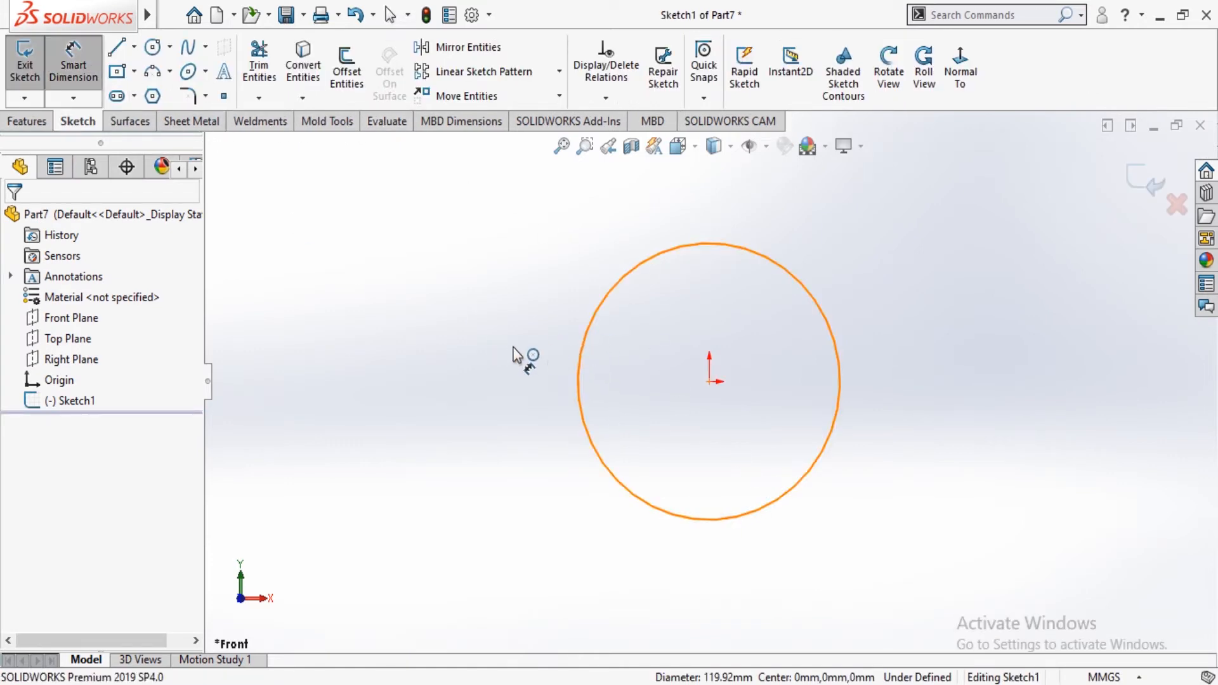
click(480, 360)
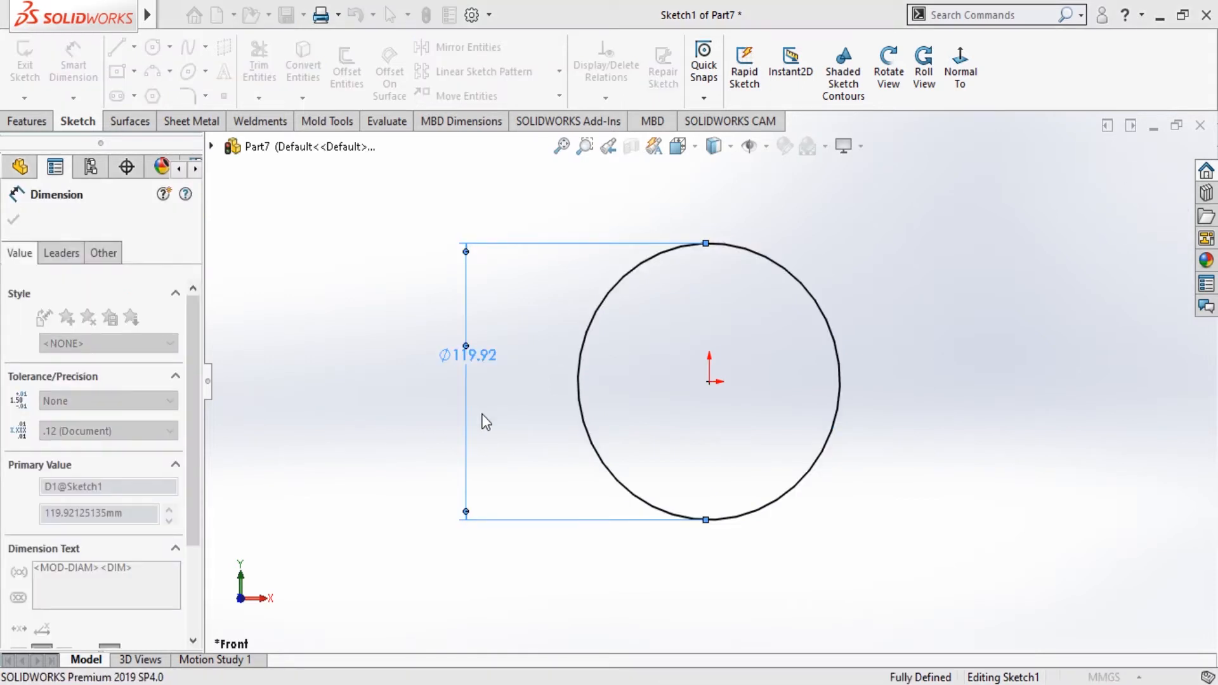
text(100)
key(Return)
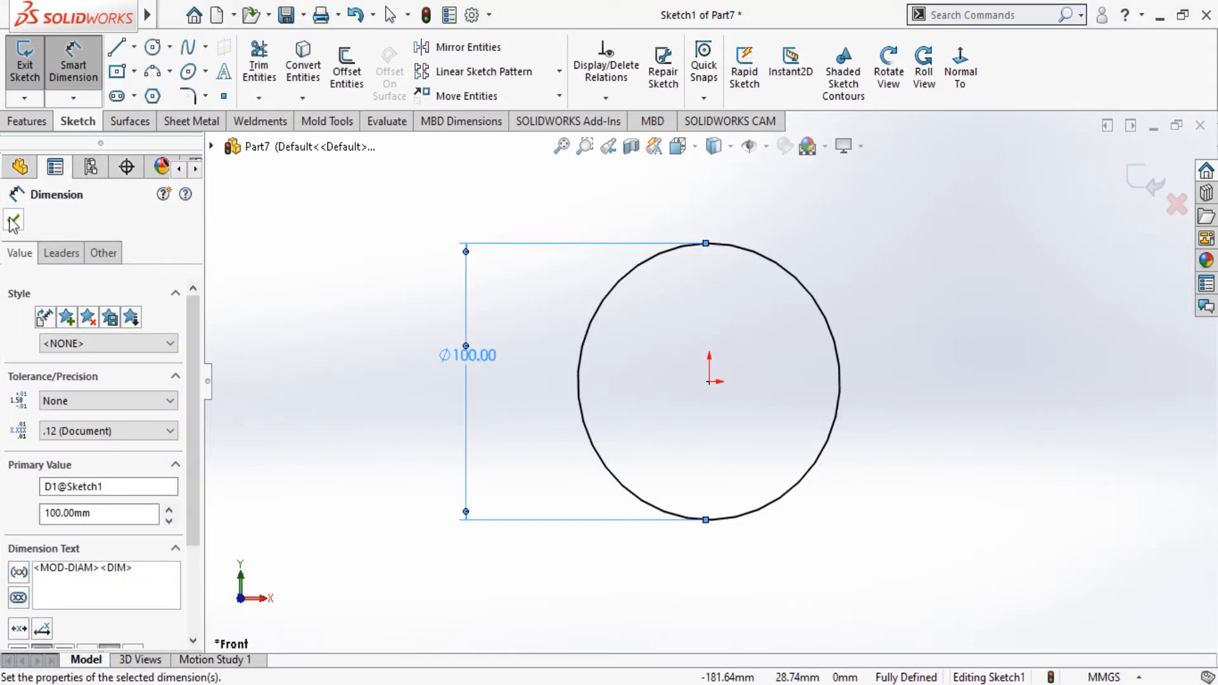
click(13, 222)
Draw a horizontal line about 320 mm long through the origin, extending beyond both sides of the circle.
click(123, 55)
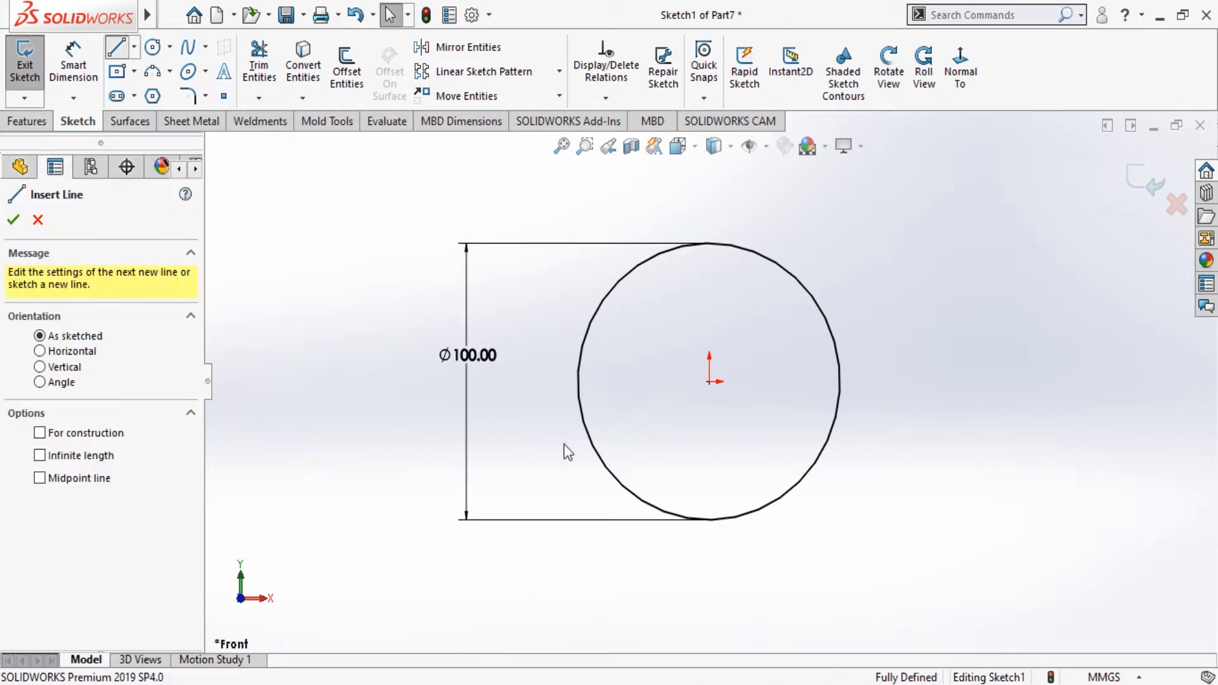
key(z)
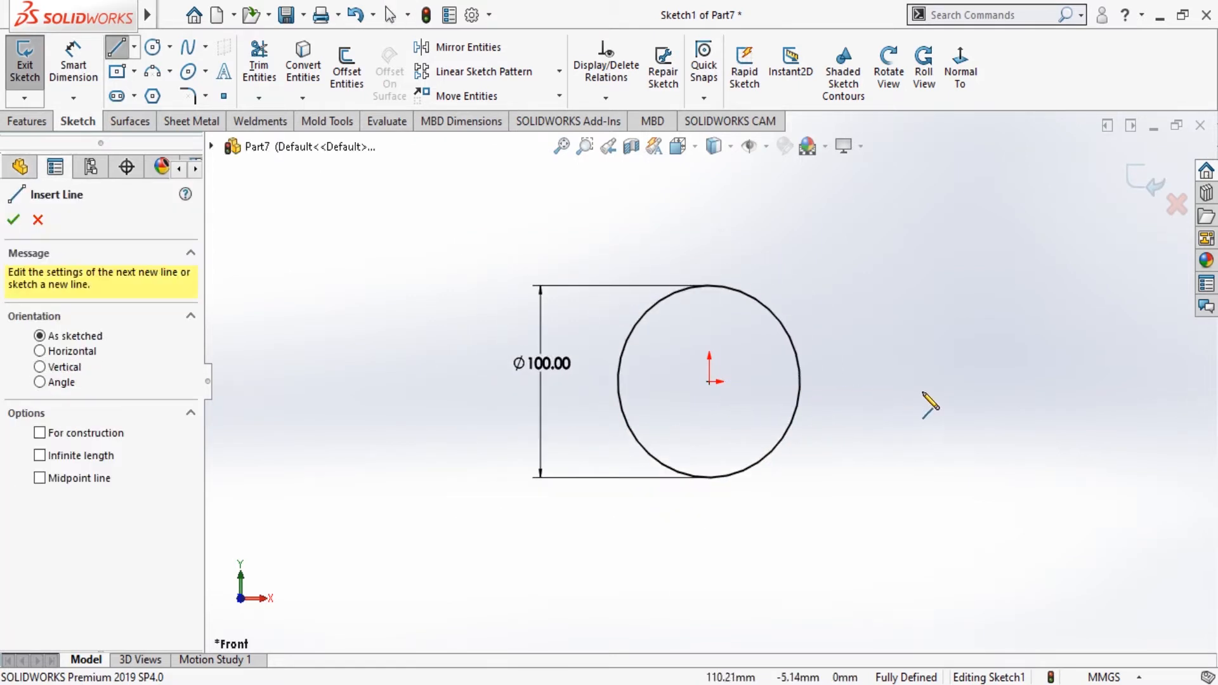
click(962, 382)
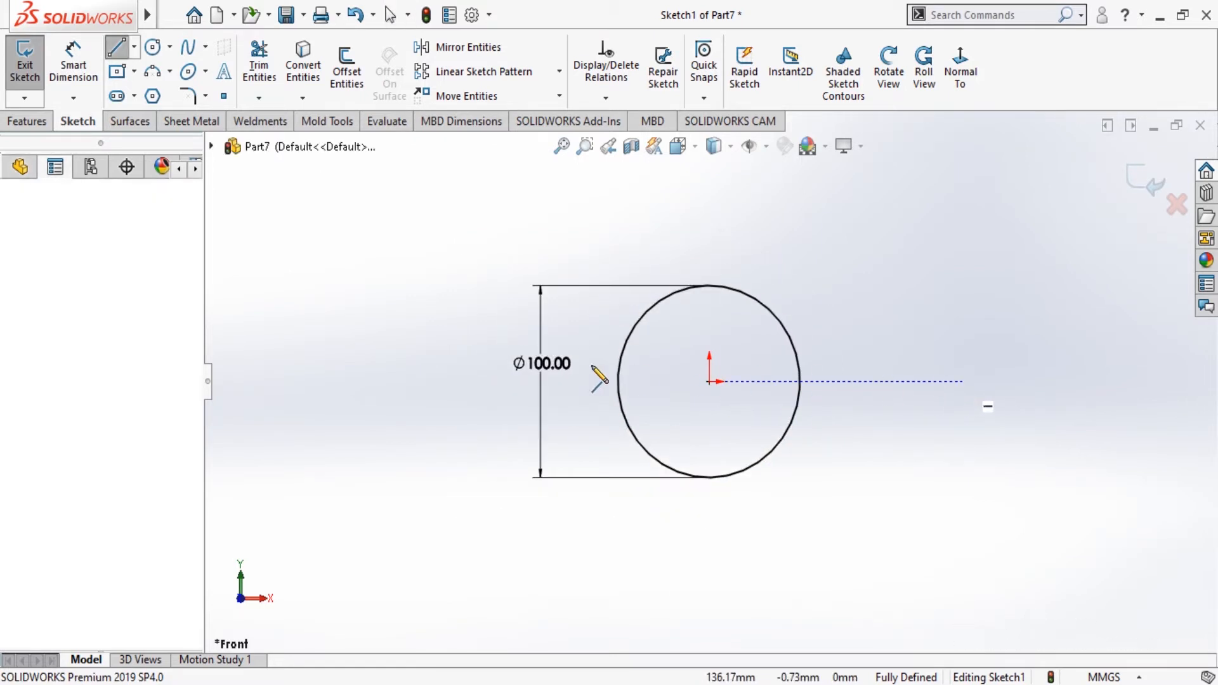
click(375, 381)
key(Escape)
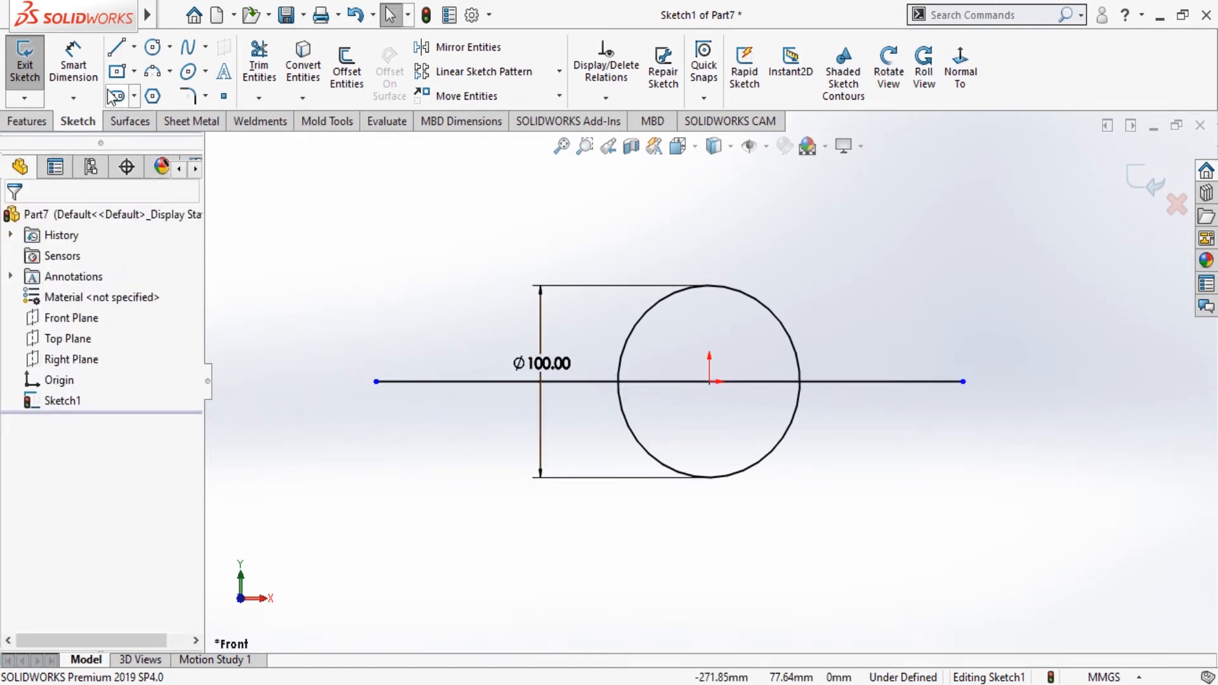
Trim away the lower half of the circle and the line segment inside it, leaving an upper arch.
click(259, 63)
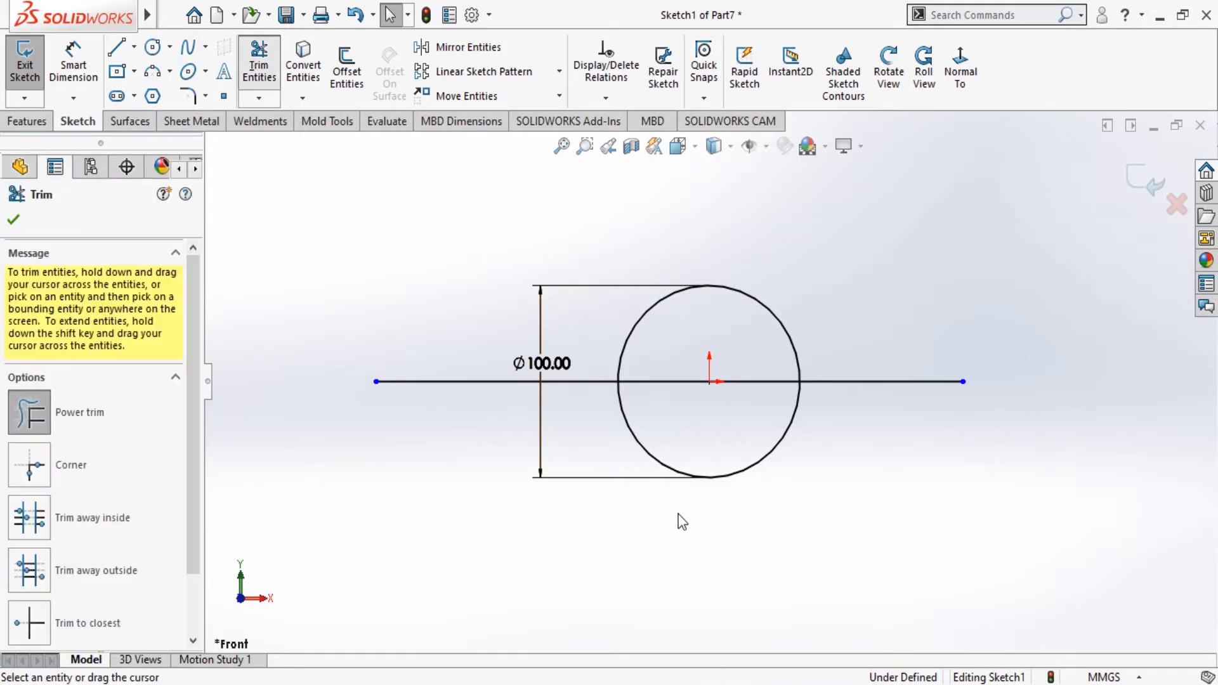
drag(681, 556, 693, 381)
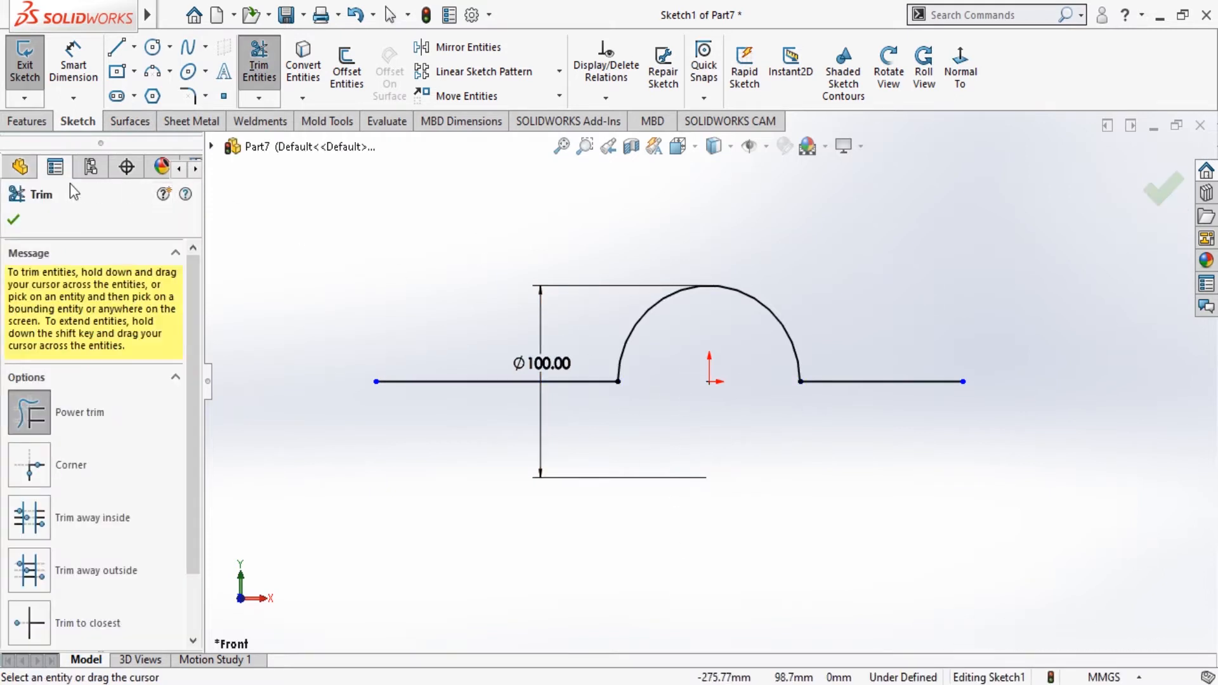
click(14, 220)
Dimension the horizontal line on the right of the arch to 50 mm.
click(73, 64)
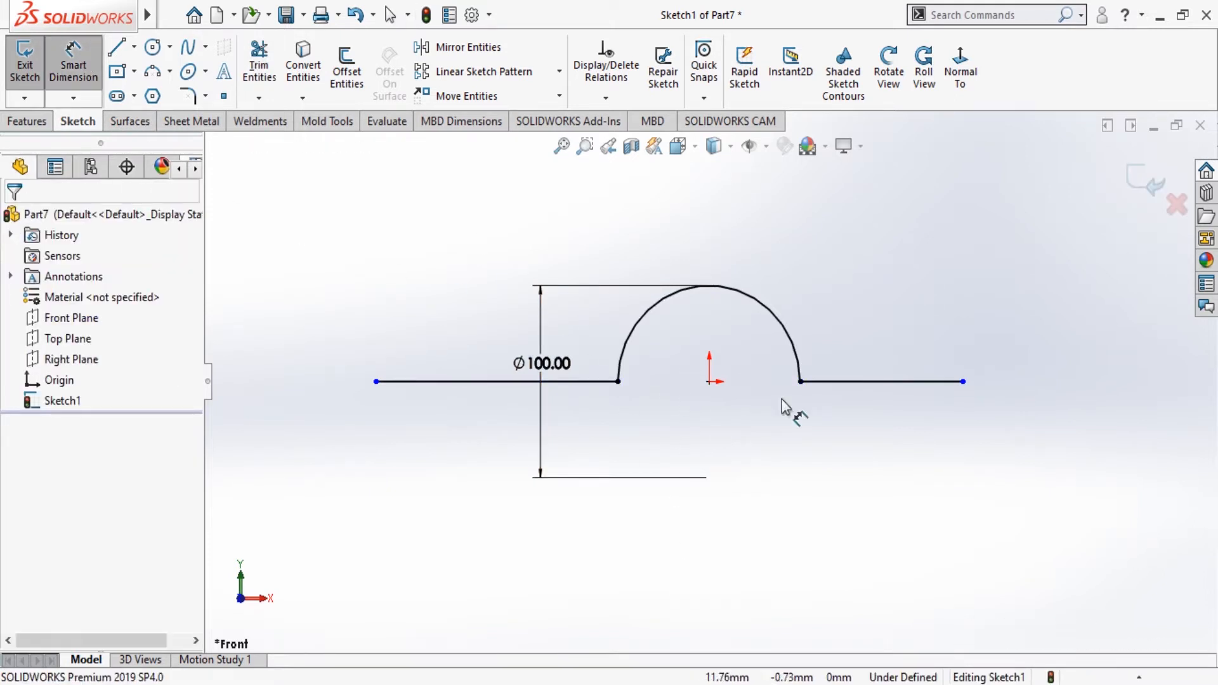
click(933, 382)
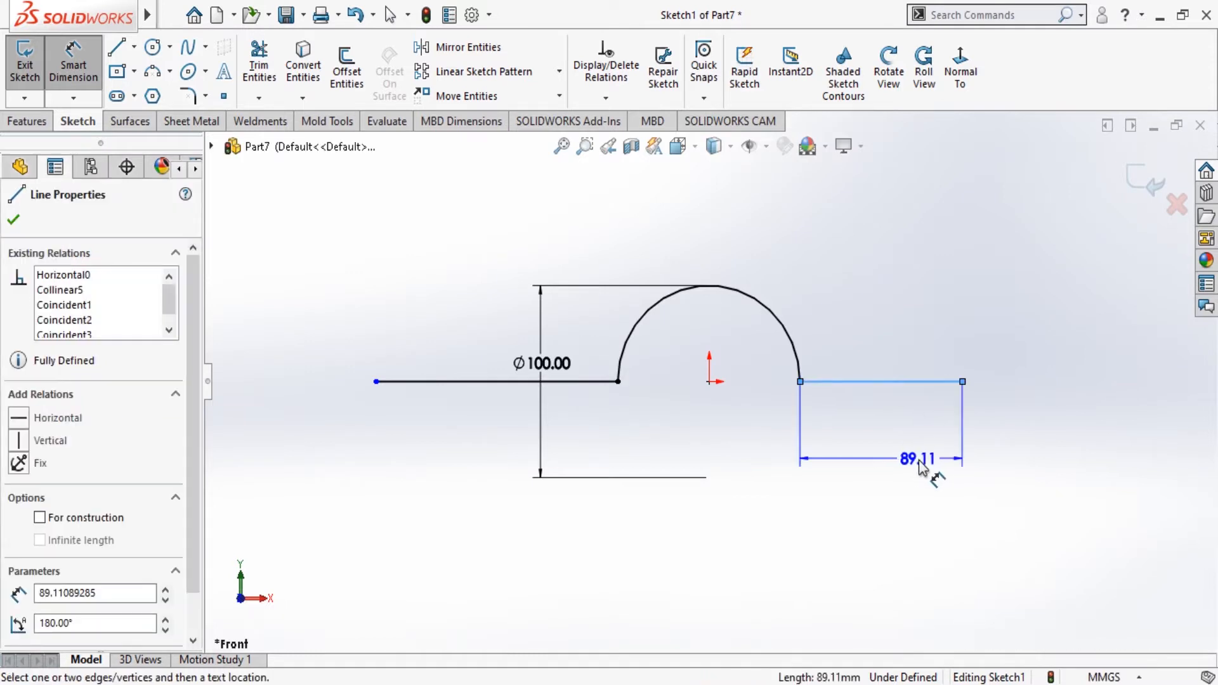
click(926, 473)
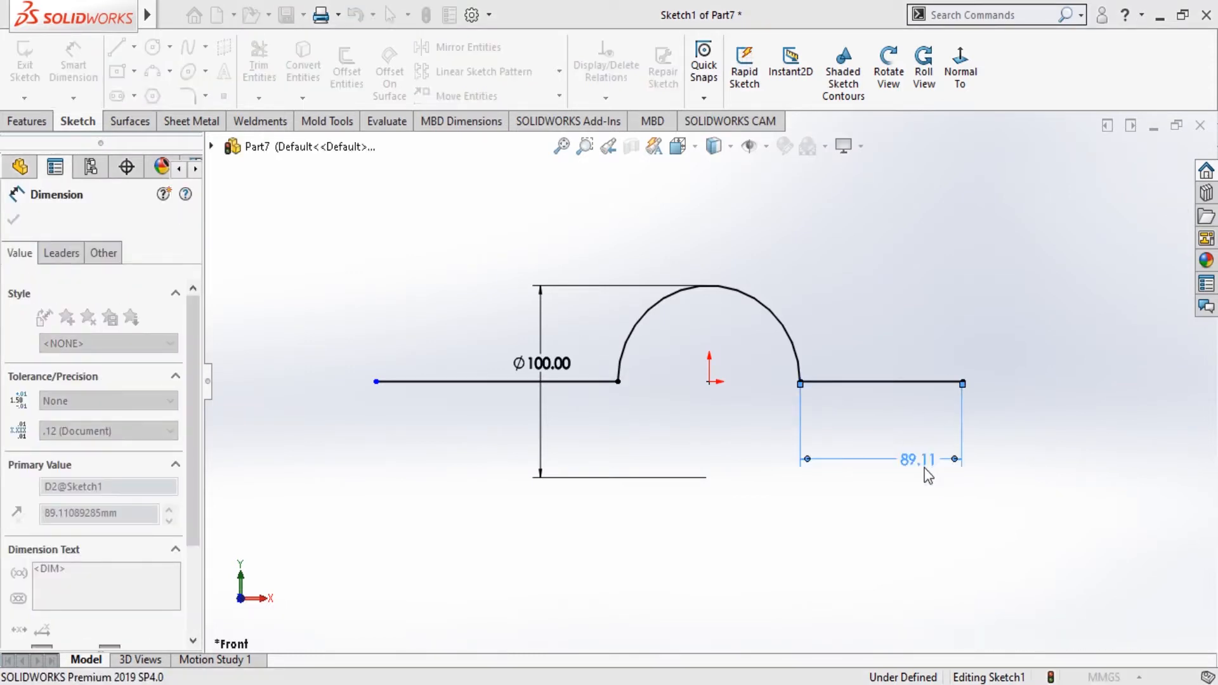
text(50)
key(Return)
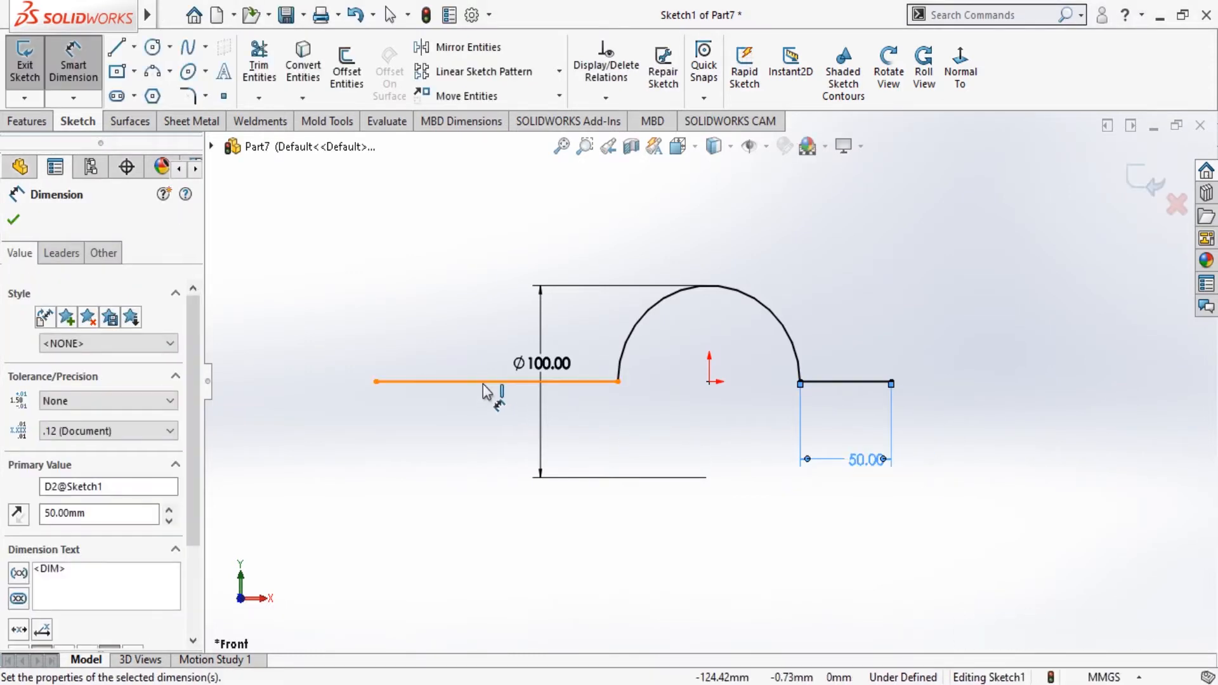
Dimension the horizontal line on the left of the arch to 110 mm.
click(482, 384)
click(471, 473)
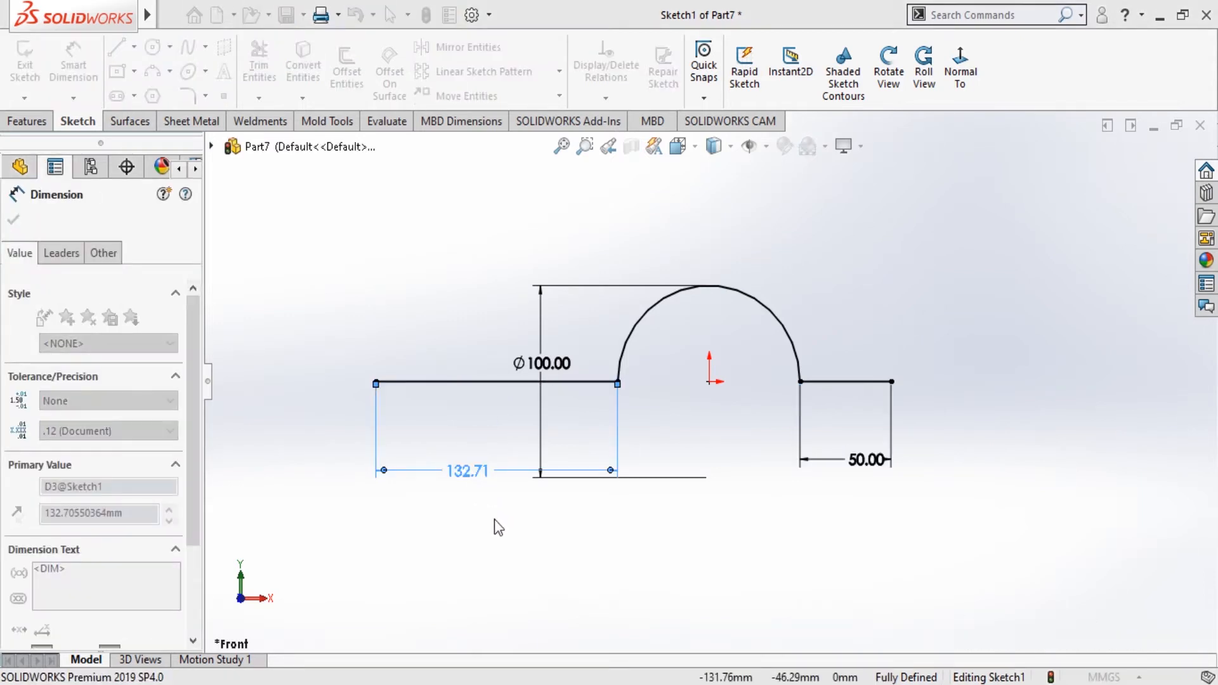
text(110)
key(Return)
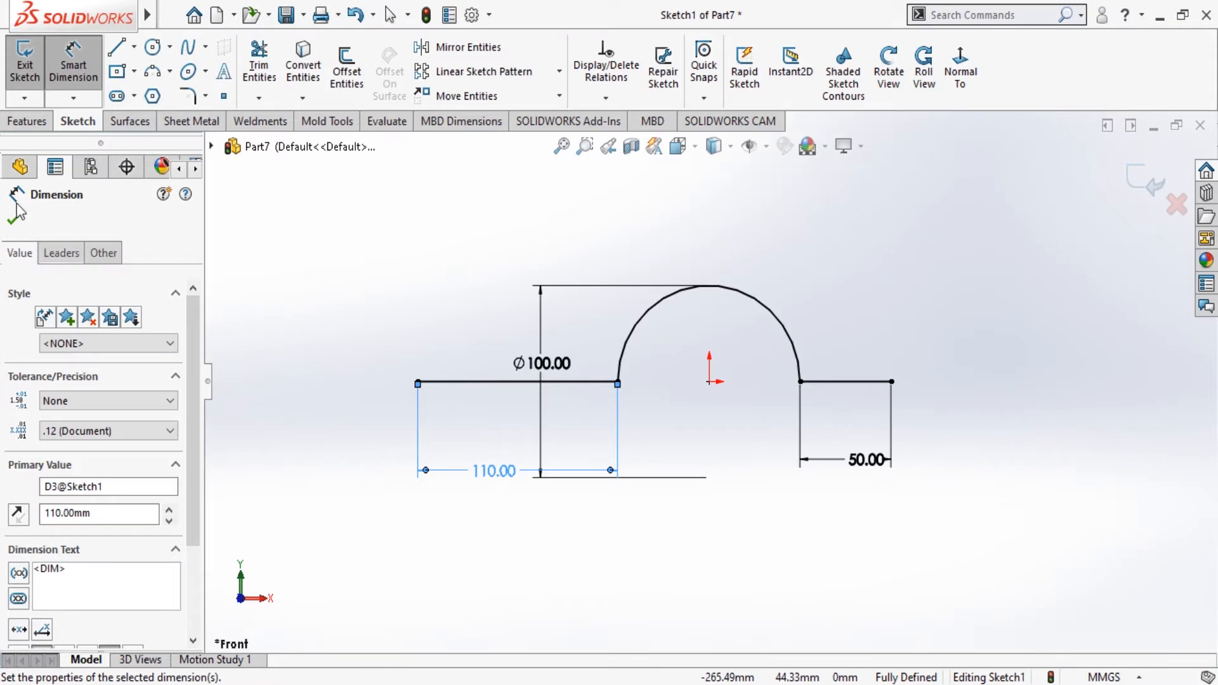
click(13, 223)
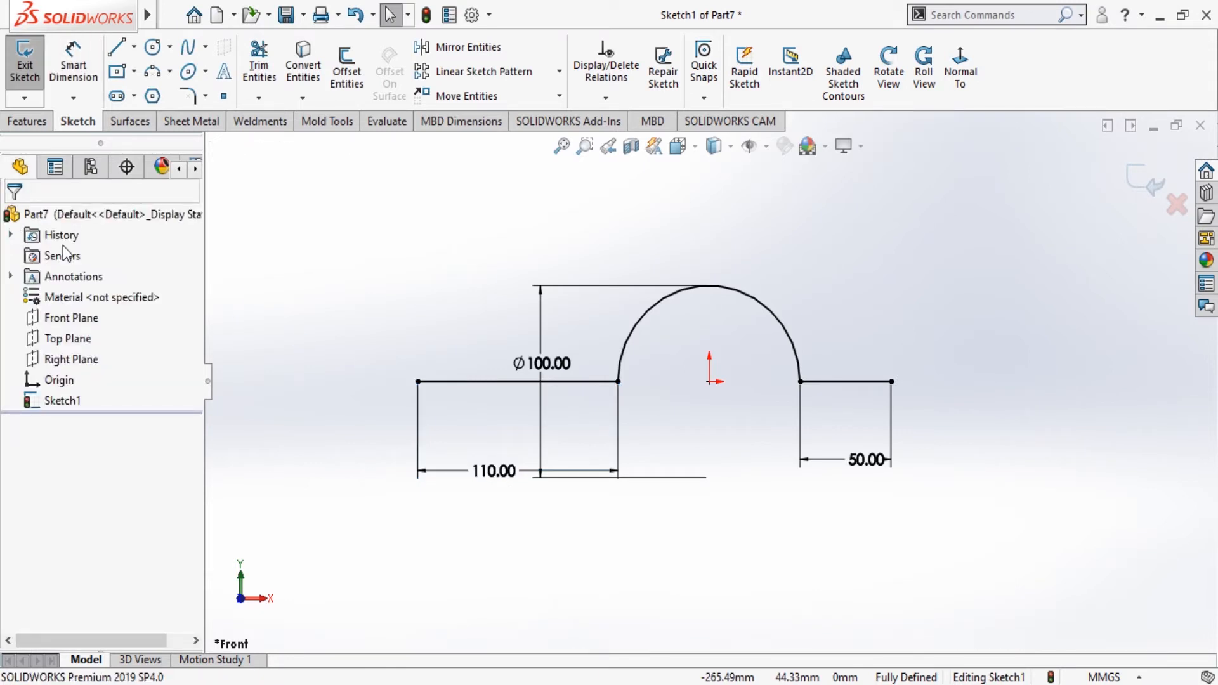
Set up a blind thin-feature Boss-Extrude of the open arch profile, 10 mm thick and 60 mm deep.
click(37, 125)
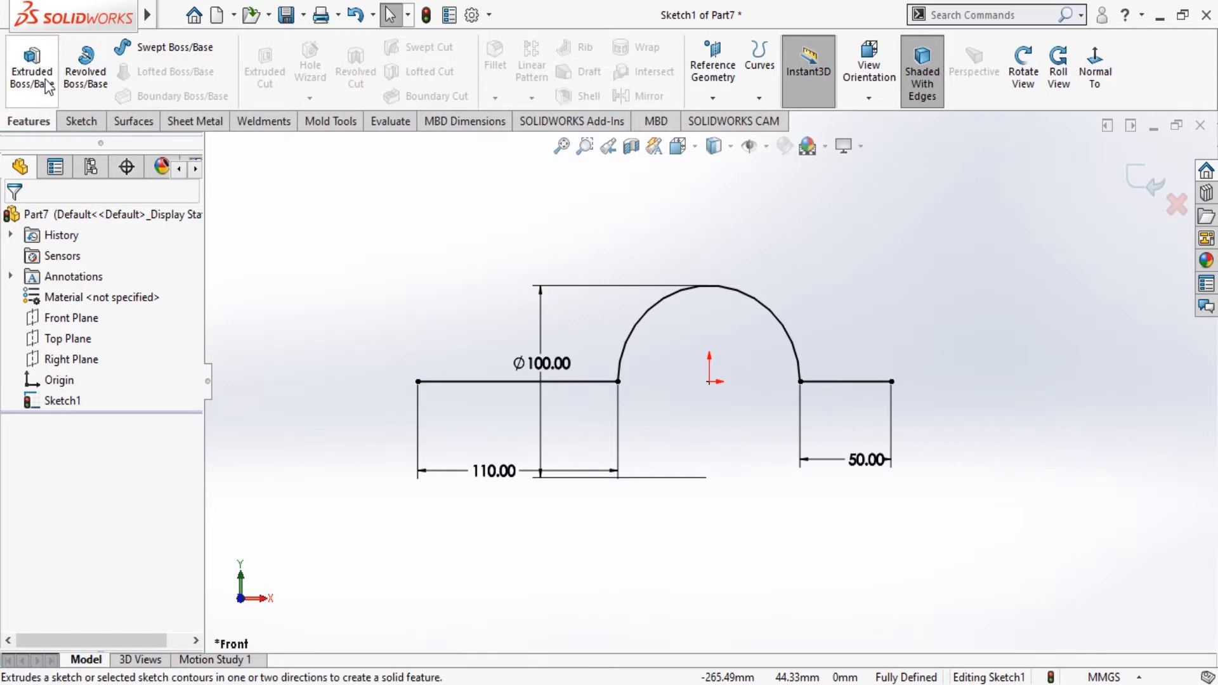
click(45, 88)
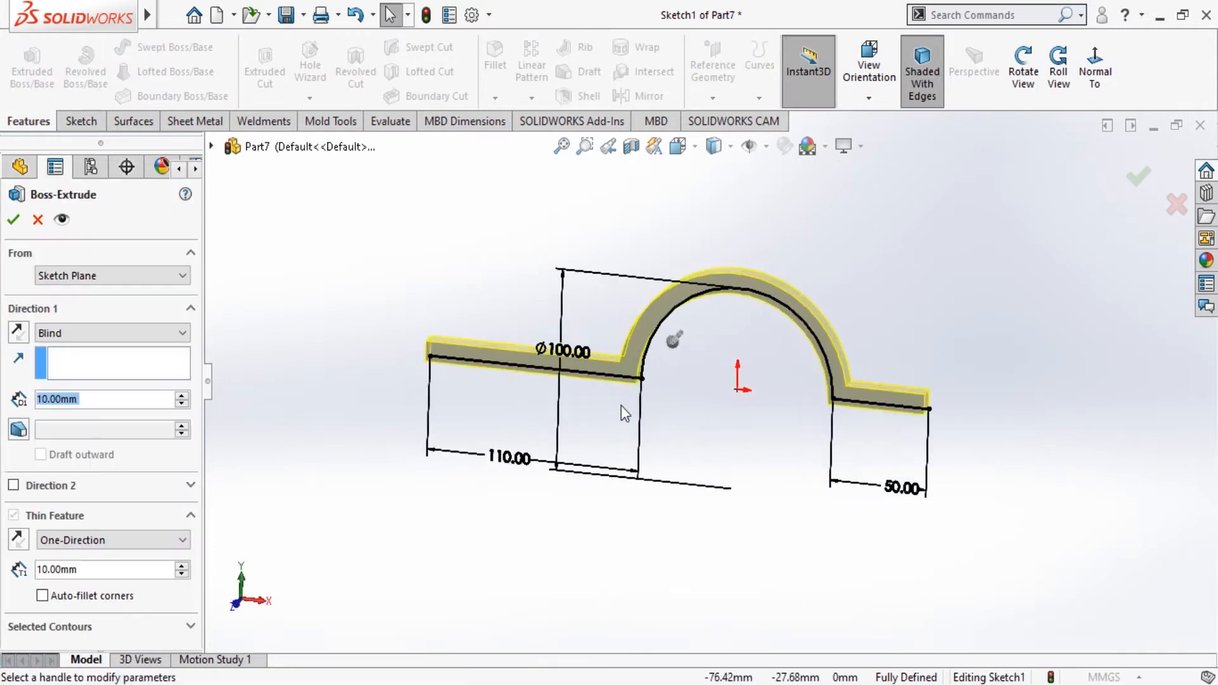
click(1023, 71)
drag(938, 340, 927, 314)
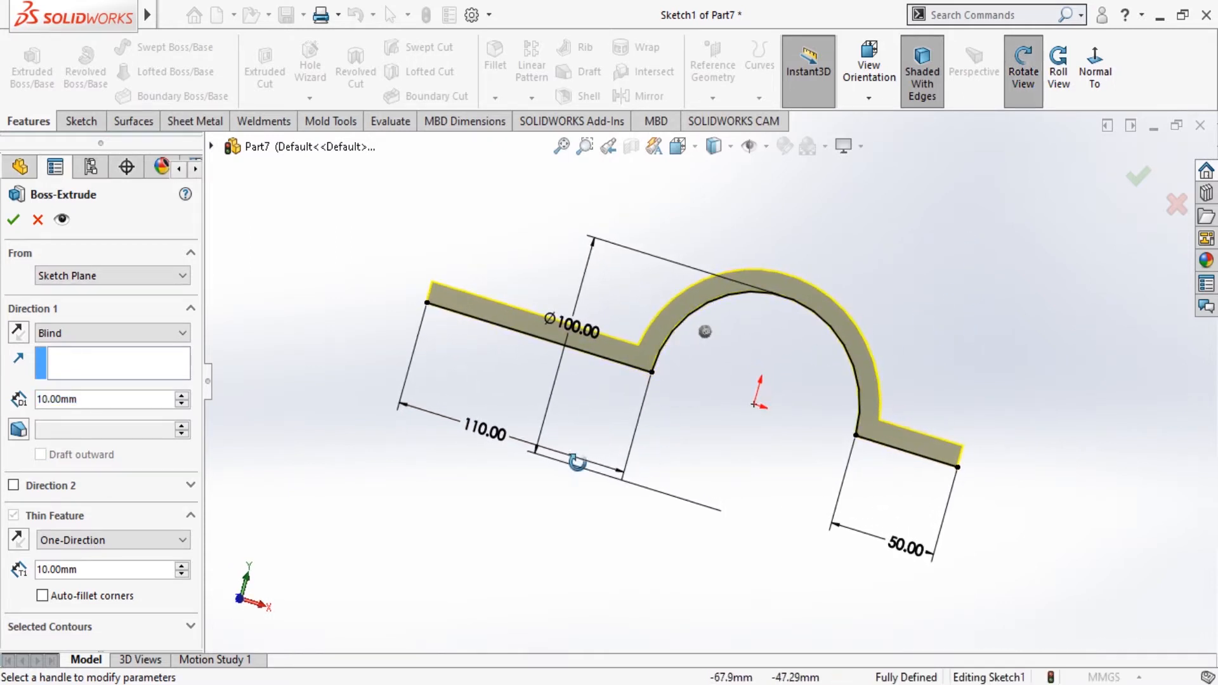
click(182, 396)
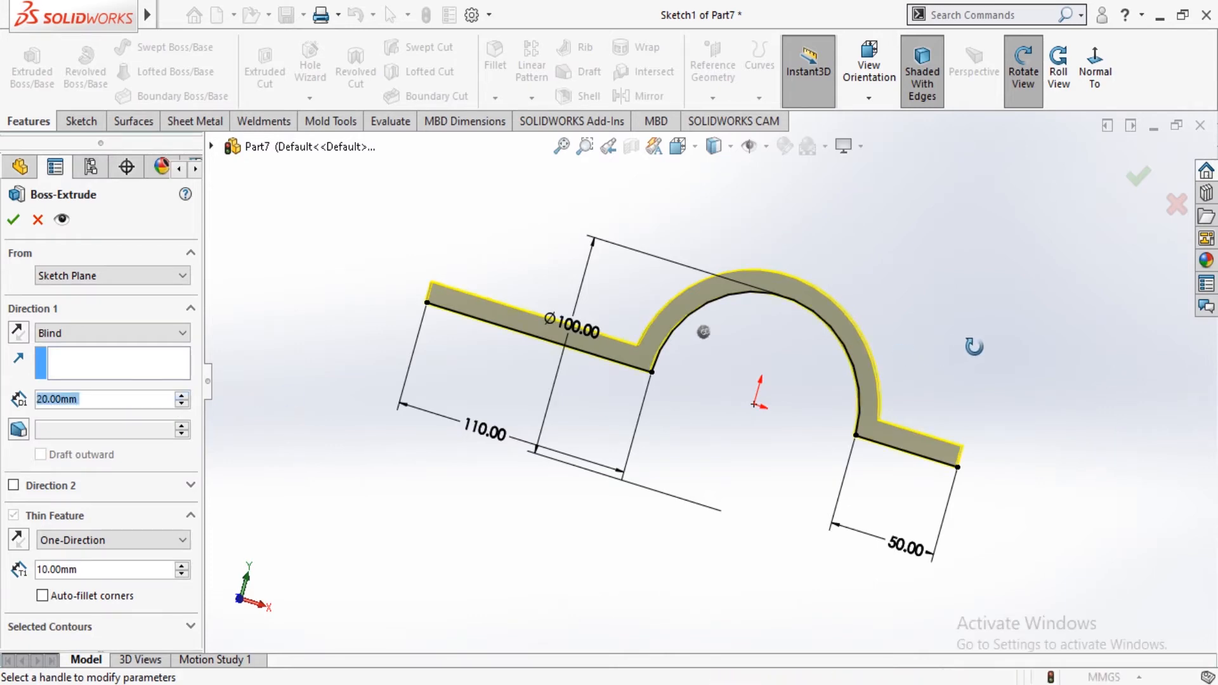
drag(971, 349, 883, 350)
click(115, 401)
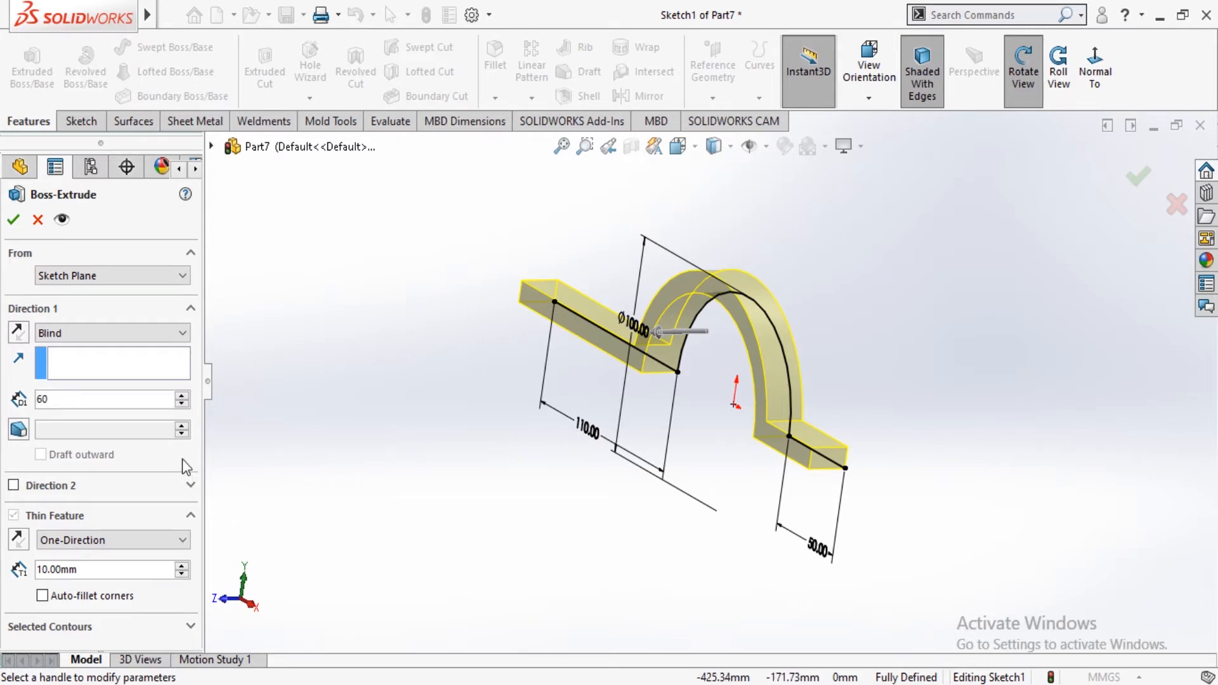
key(Return)
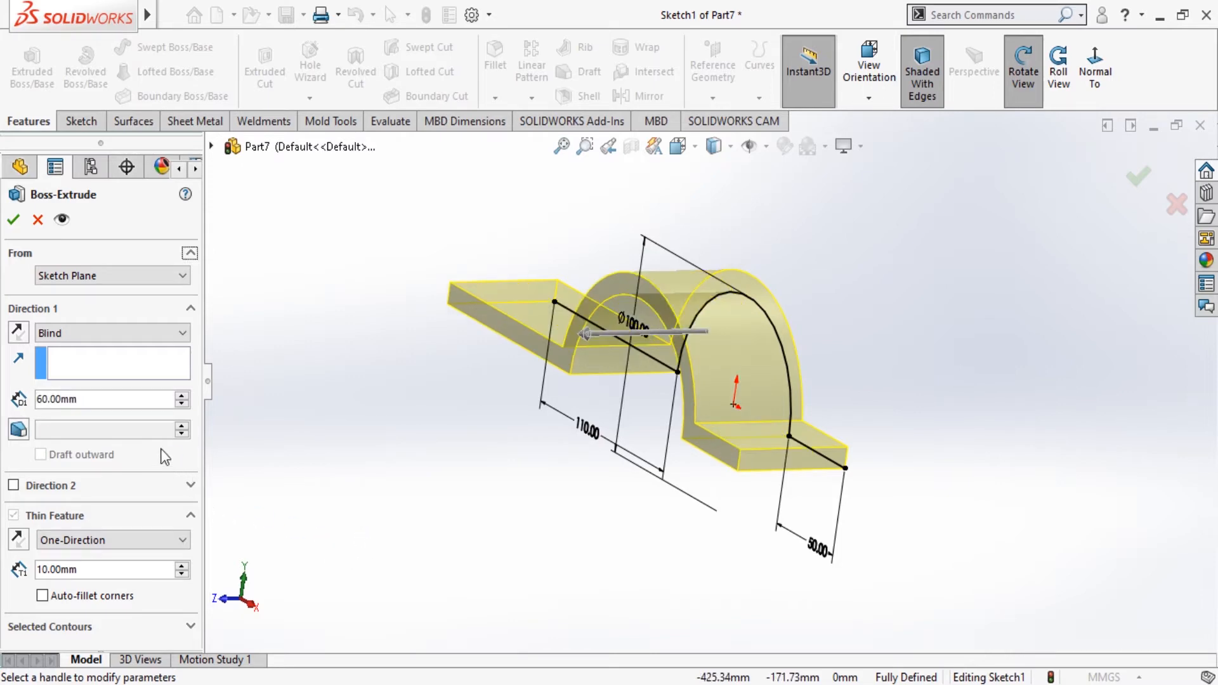
Set the thin extrusion's depth to 80 mm and finish the feature.
drag(115, 401, 2, 392)
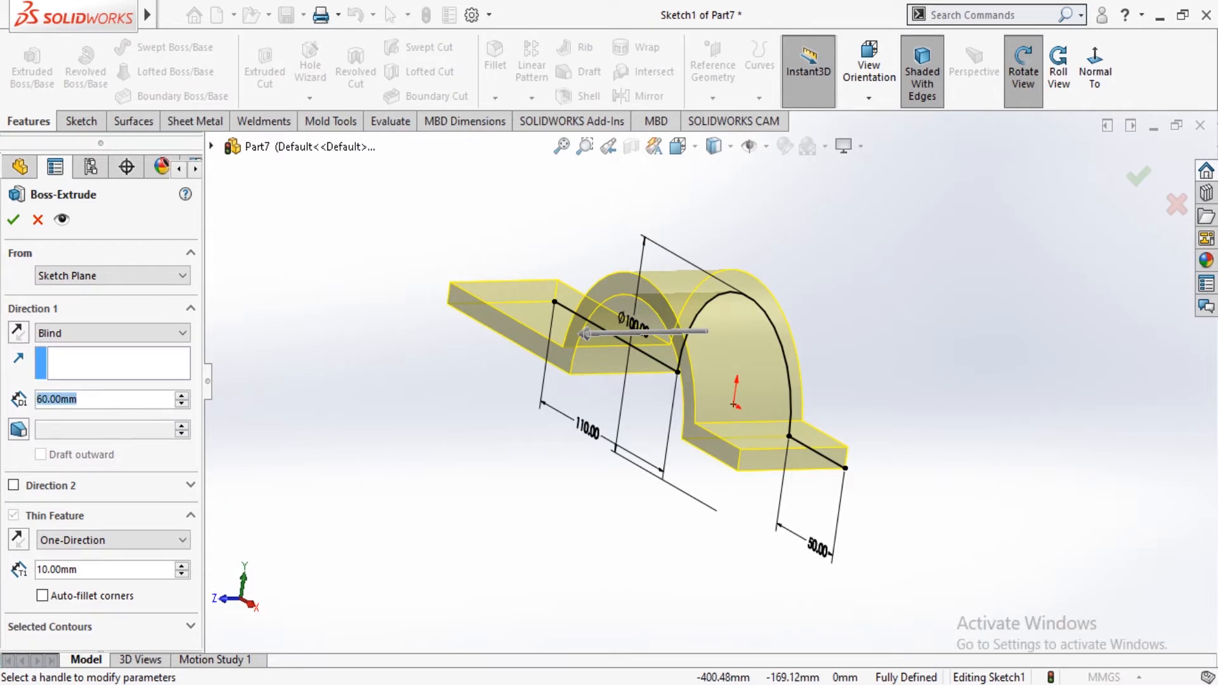
text(80)
key(Return)
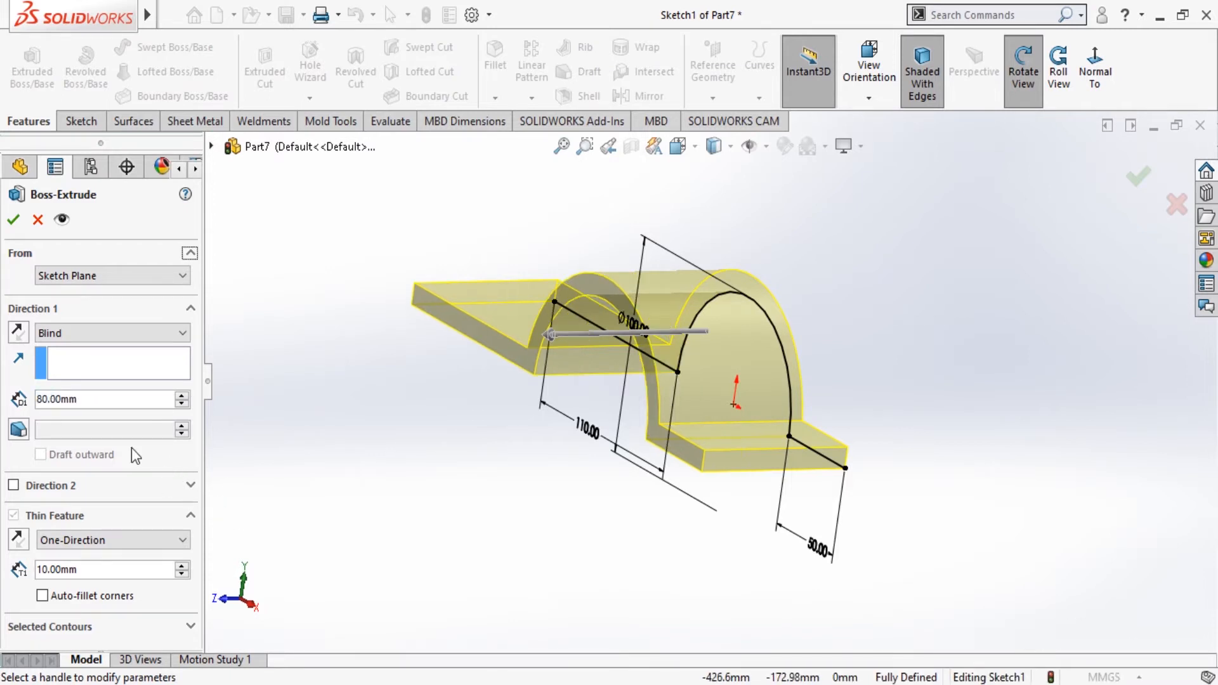
click(14, 220)
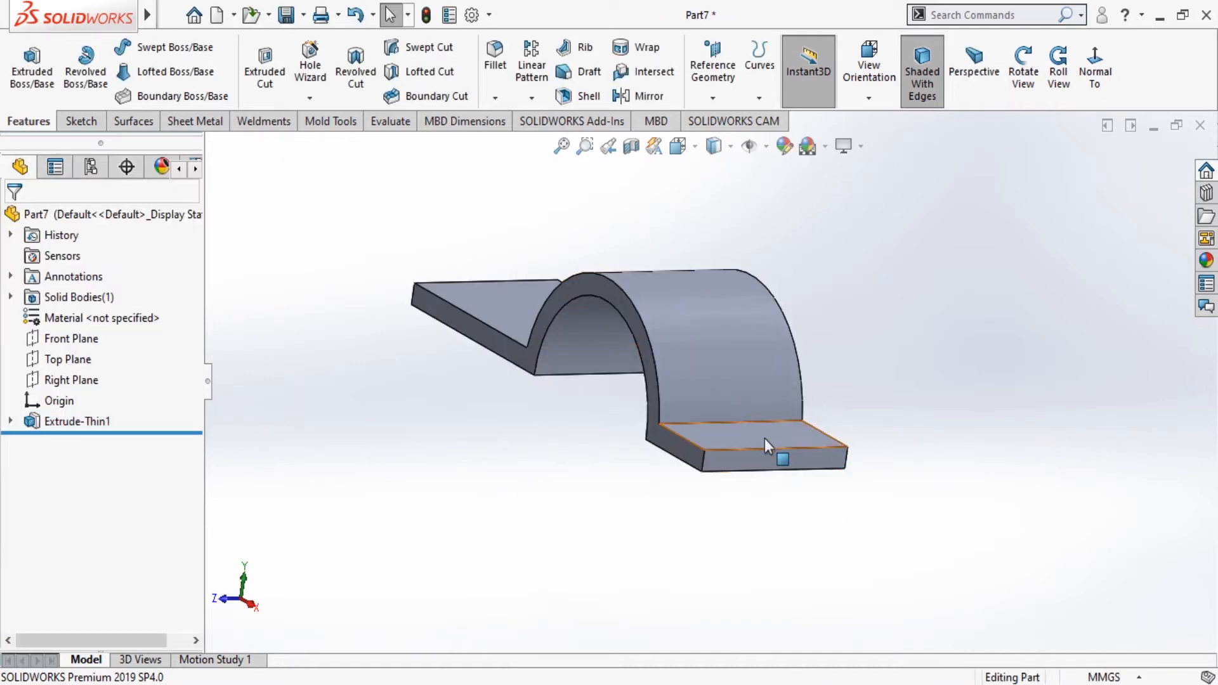
click(484, 296)
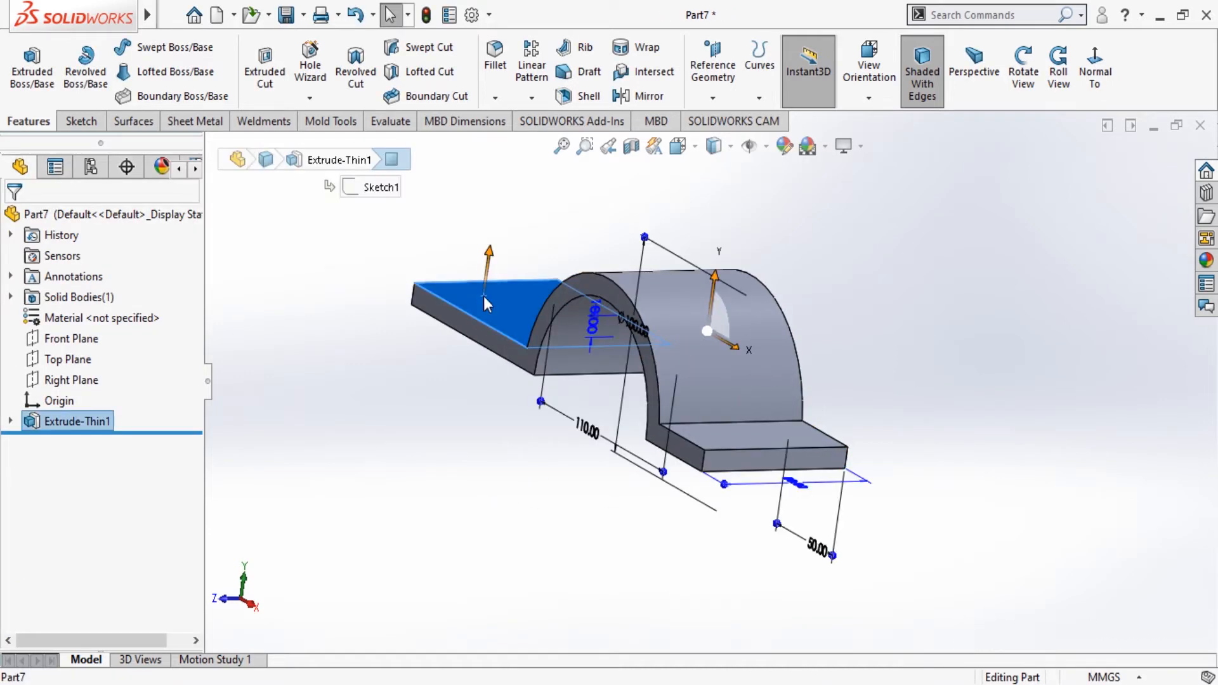
click(569, 254)
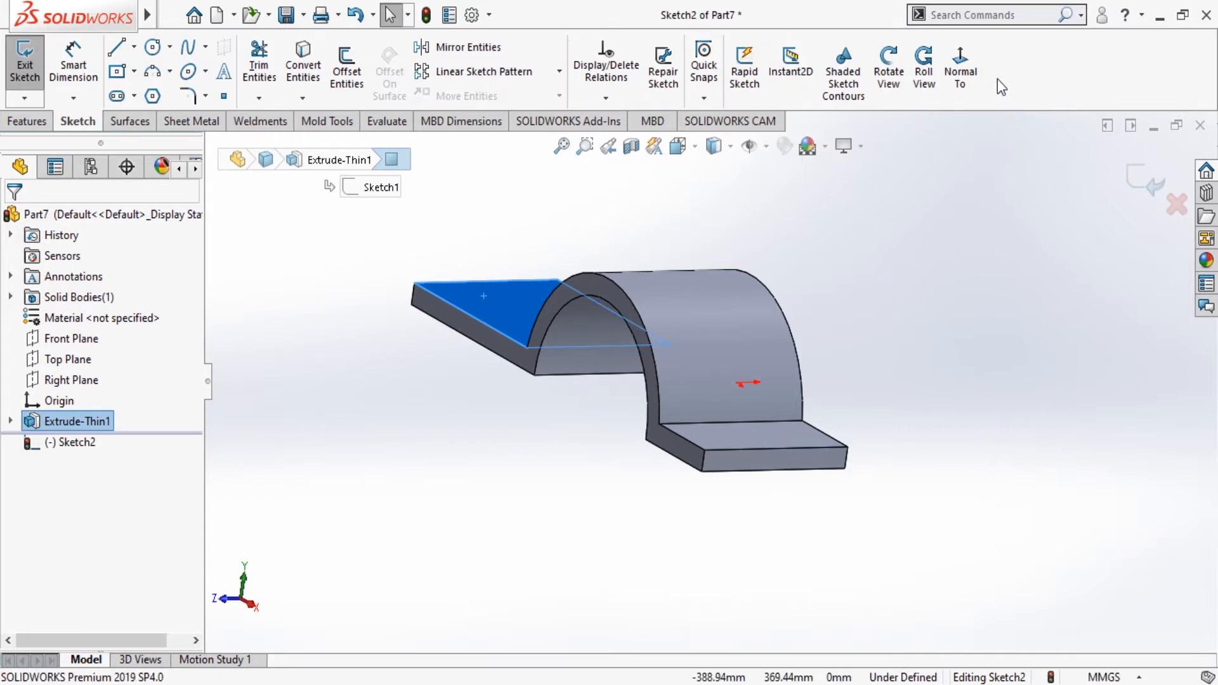
click(960, 66)
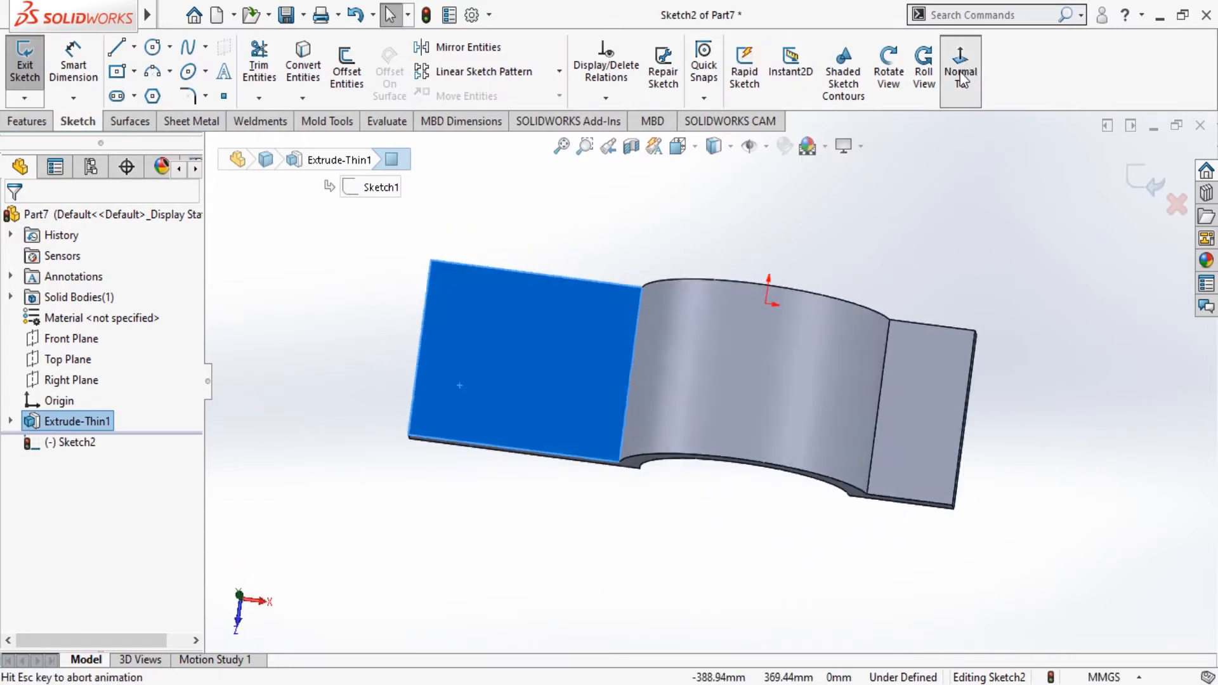
click(396, 266)
click(889, 66)
drag(789, 197, 857, 228)
click(1146, 184)
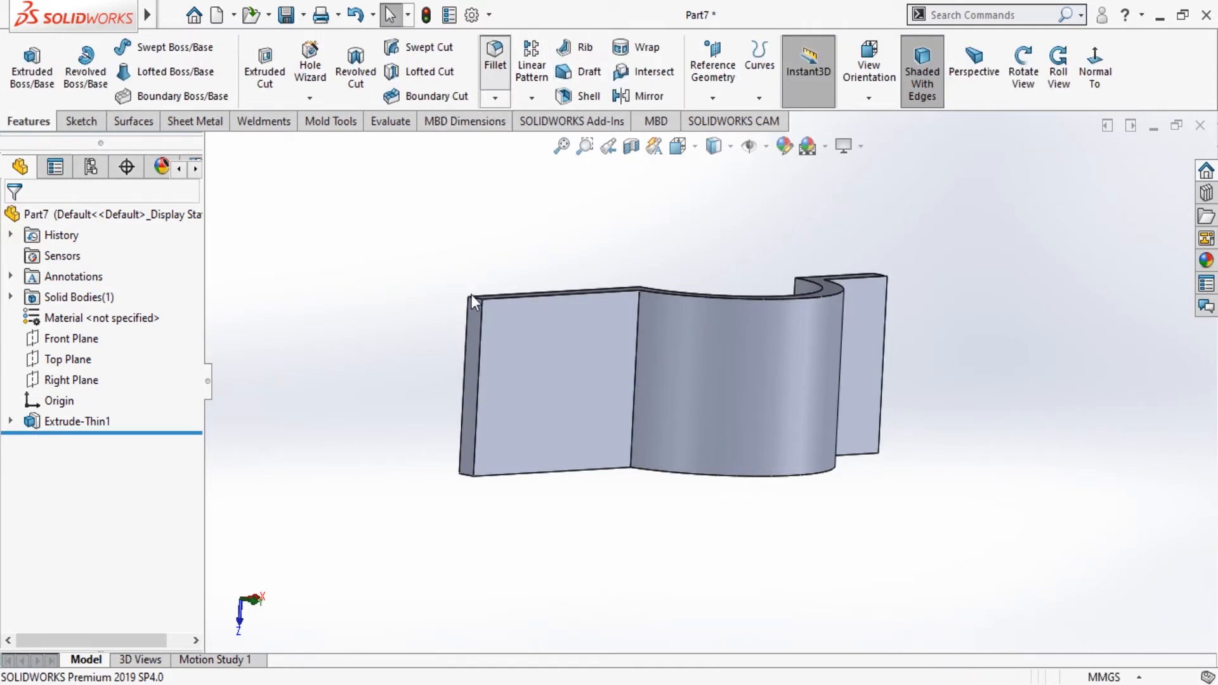
Fillet the two outer corner edges of the longer flange with a 10 mm radius.
scroll(476, 304, down, 2)
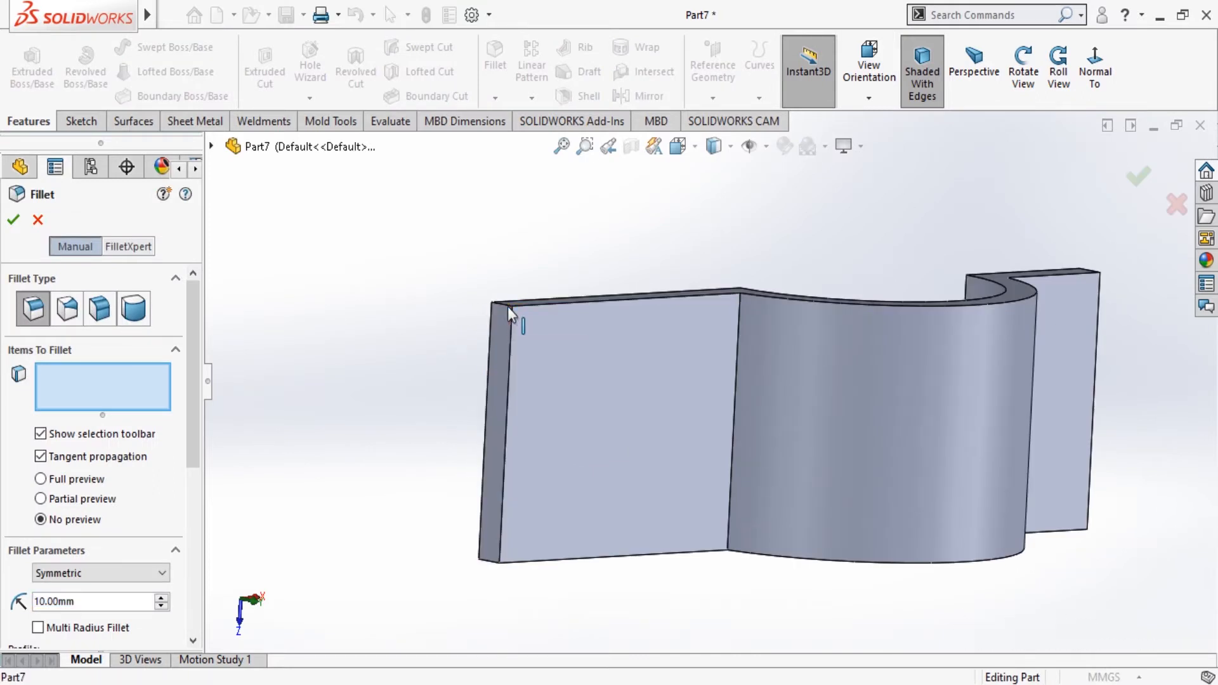
click(507, 306)
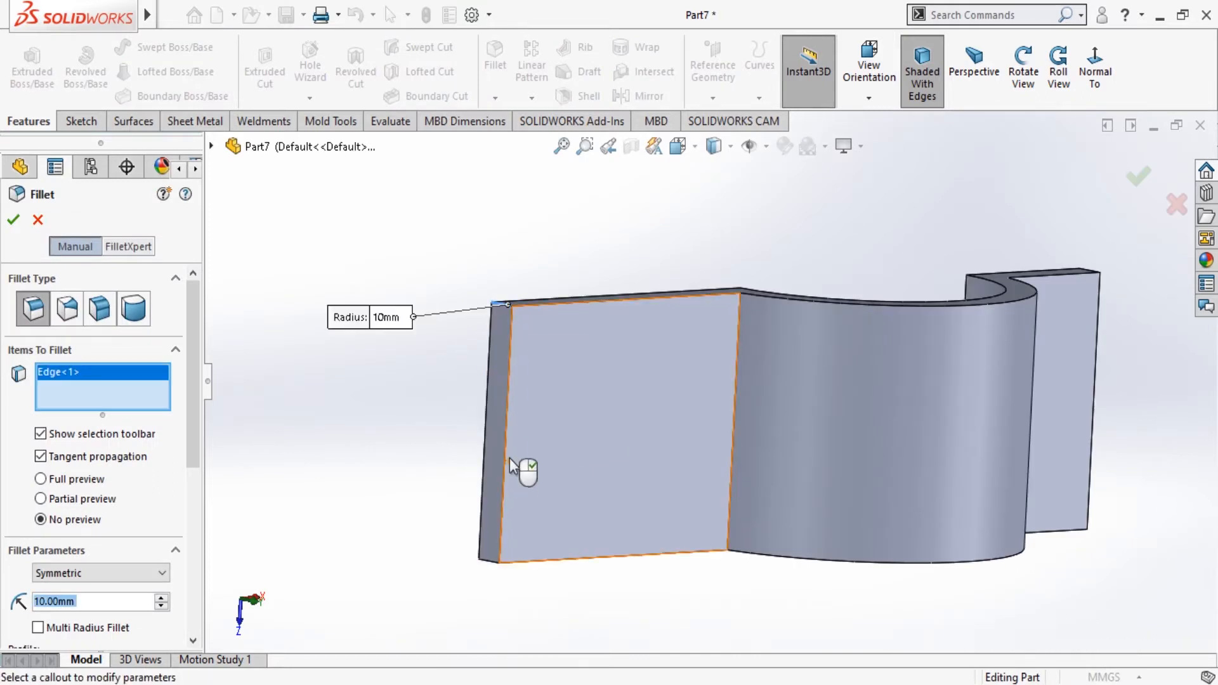
click(490, 562)
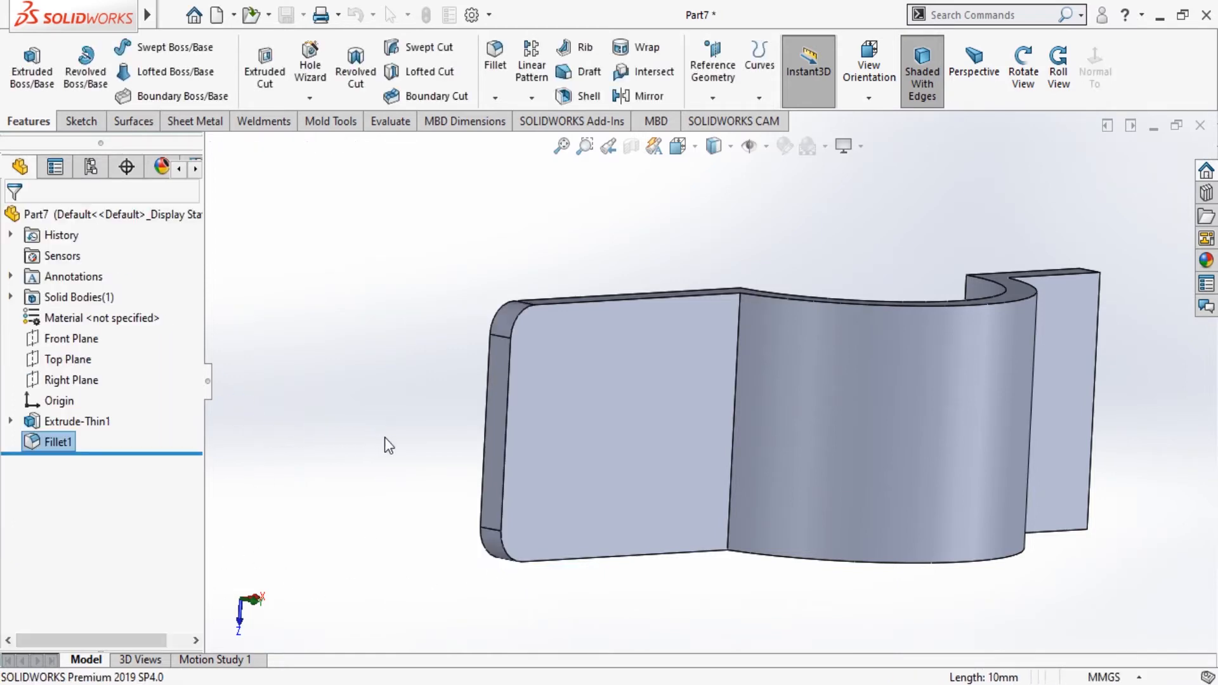
Sketch two circles of about 7 mm radius on the longer flange's face, each centred on a rounded corner's arc centre.
click(600, 439)
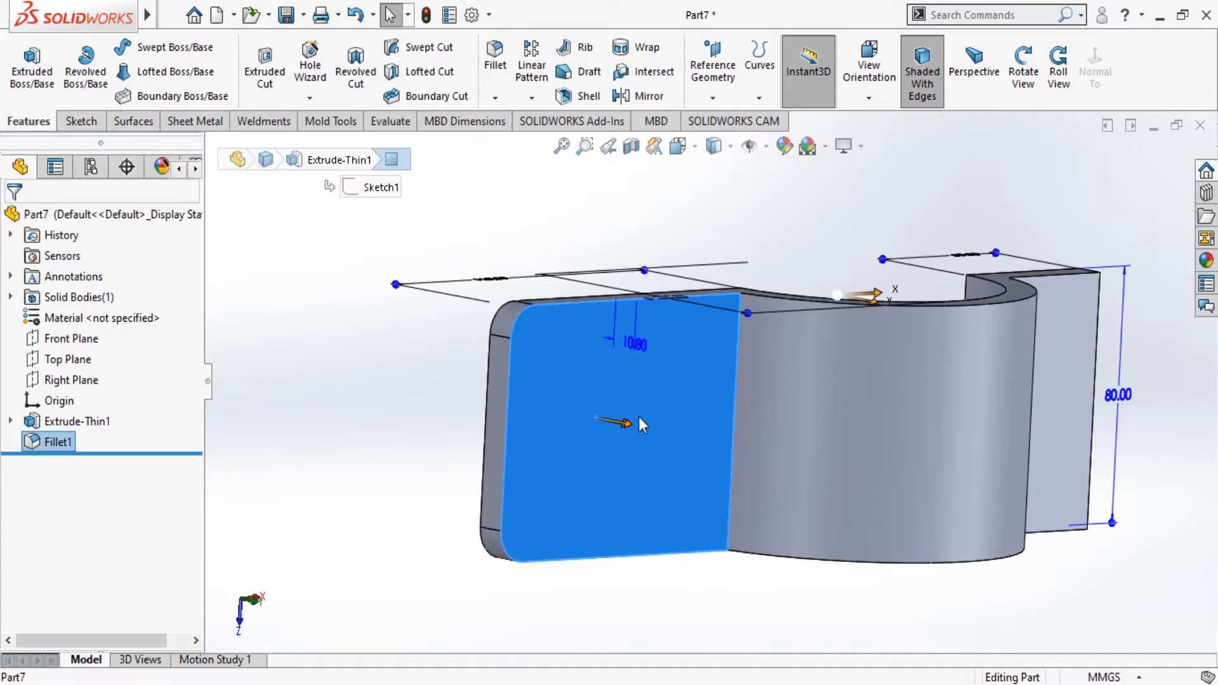
click(680, 363)
click(978, 63)
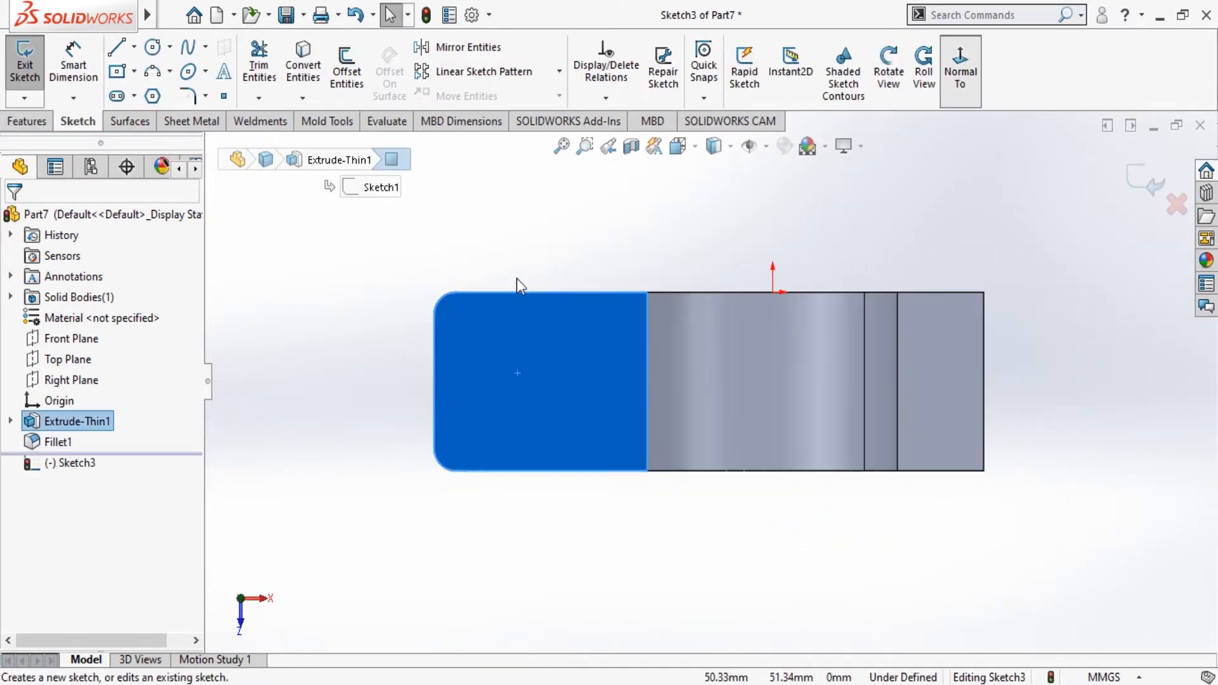
click(494, 272)
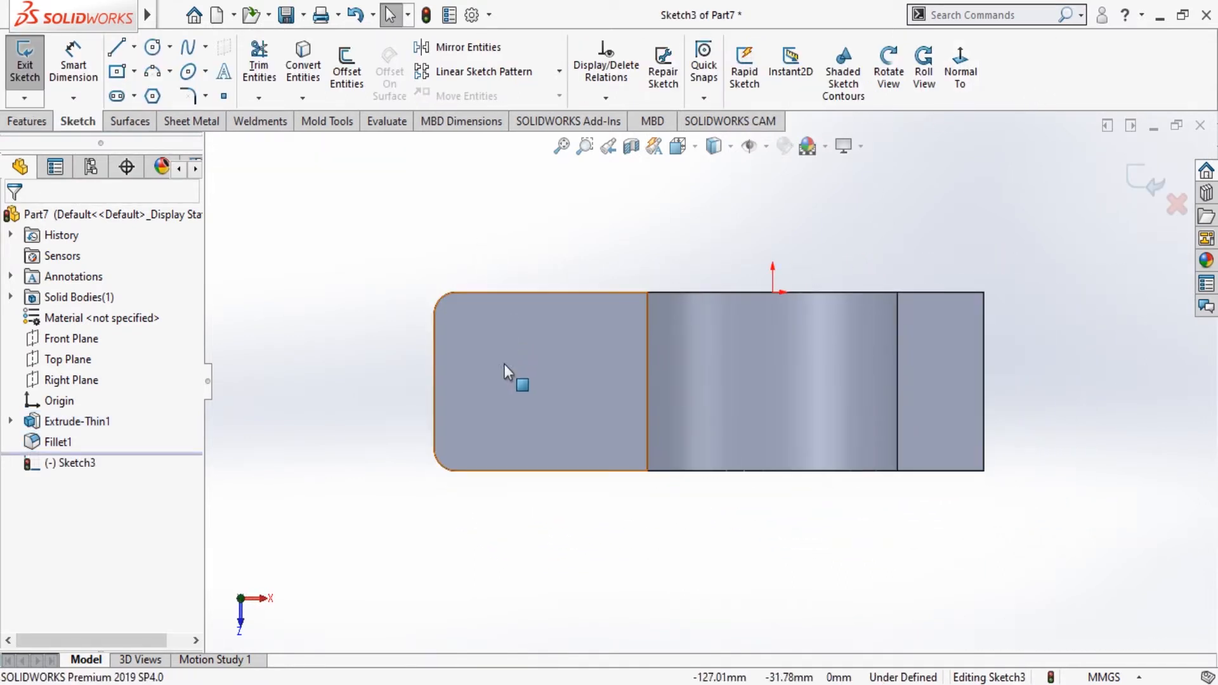
click(159, 48)
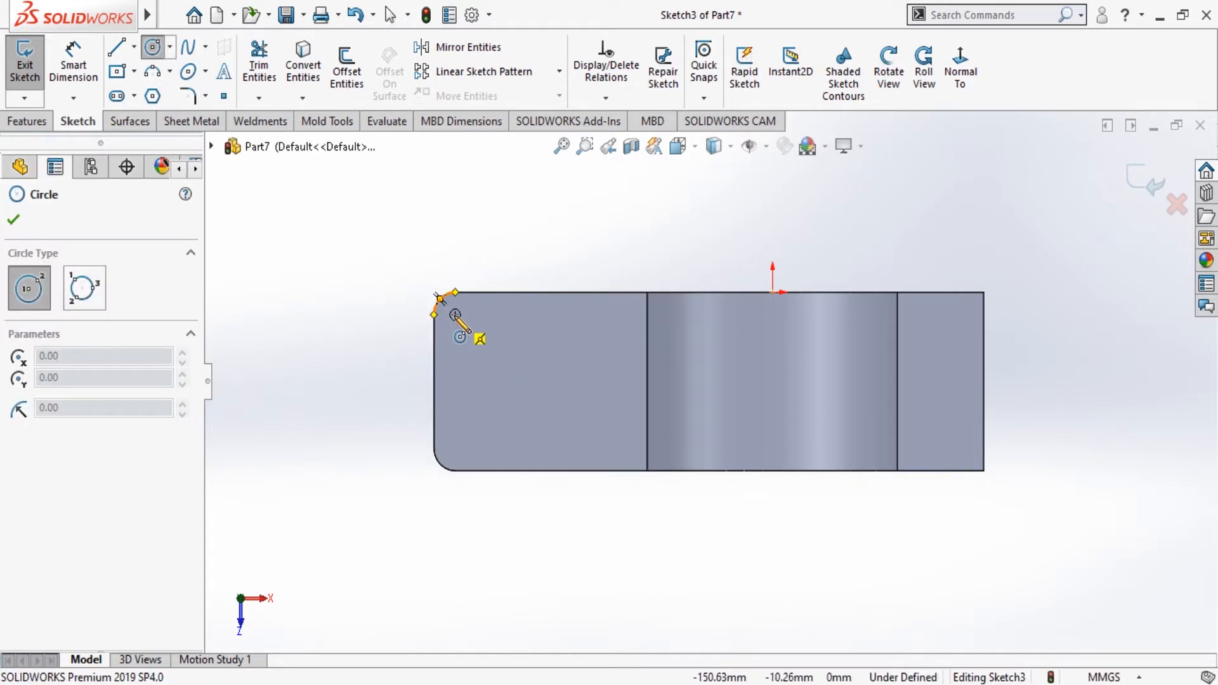
click(455, 315)
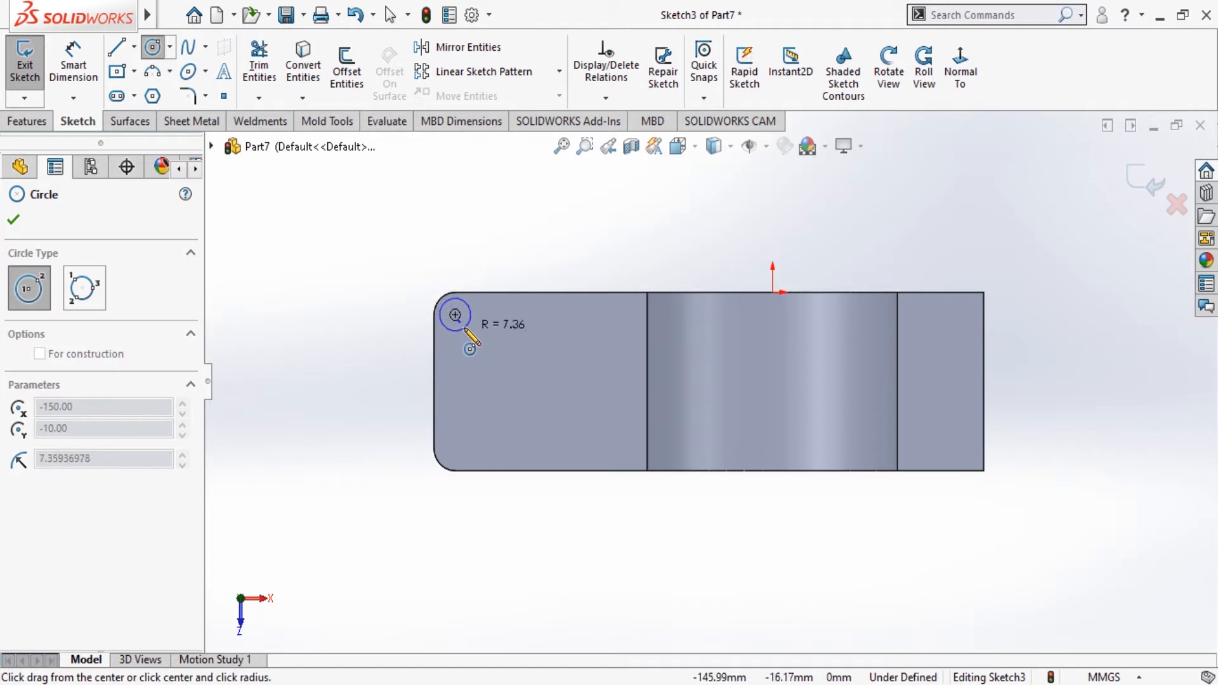
click(466, 328)
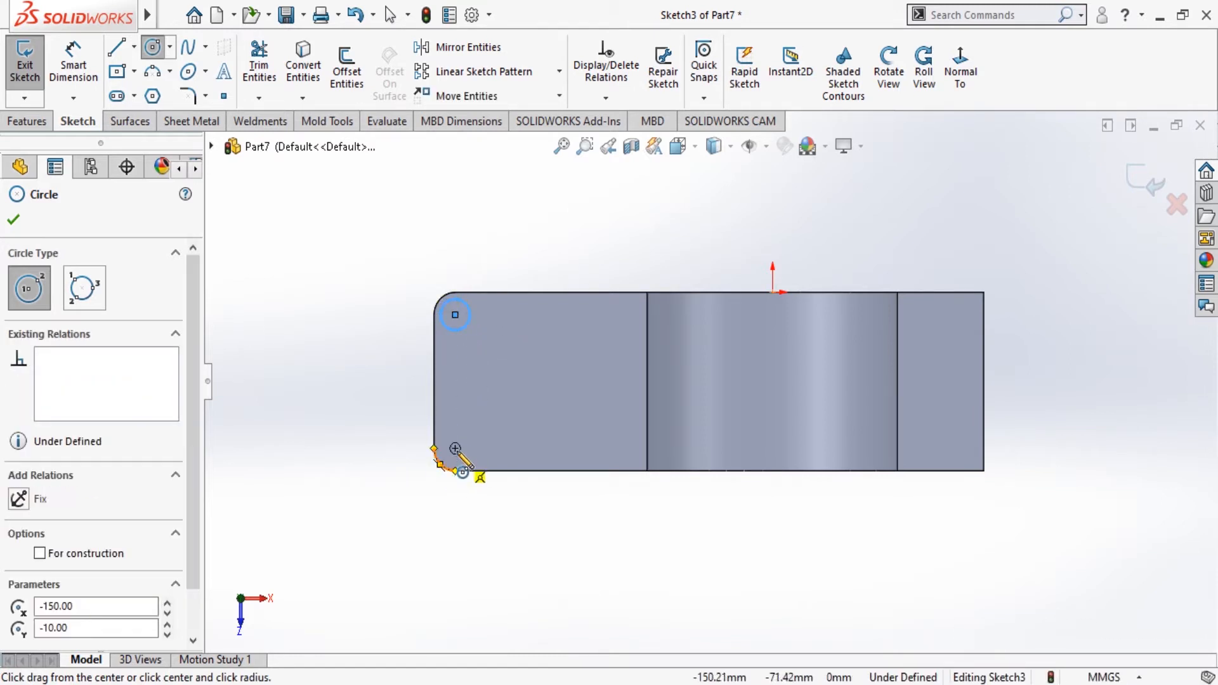
click(455, 449)
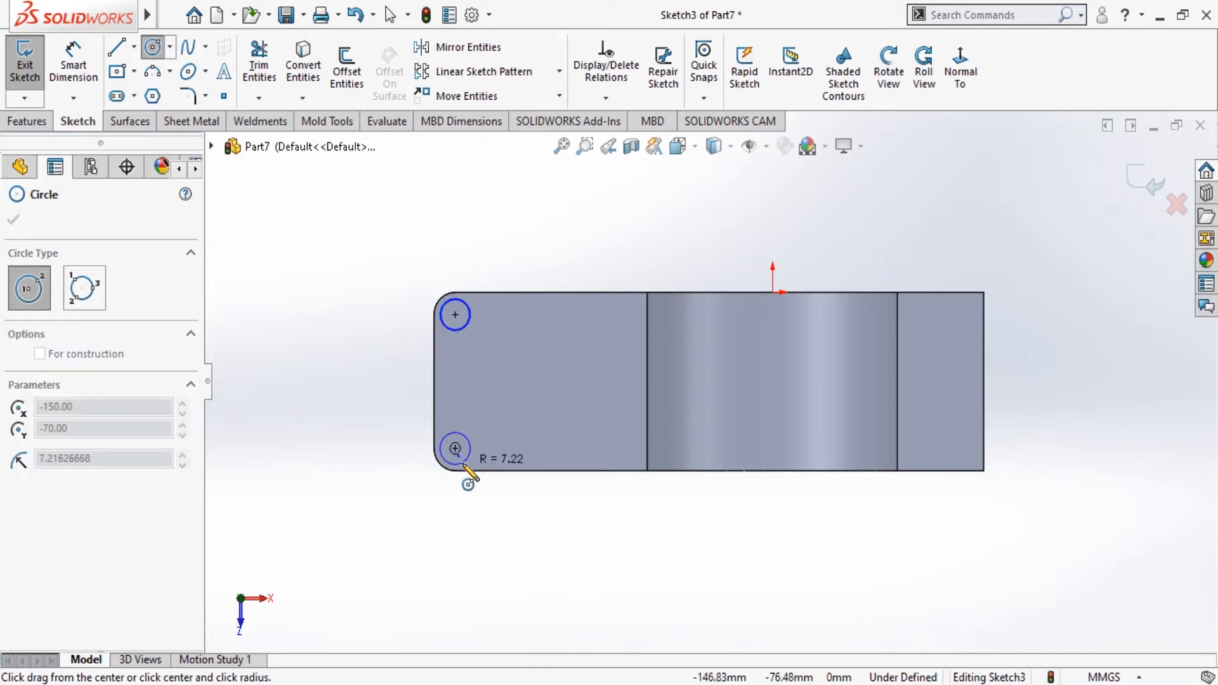
click(467, 465)
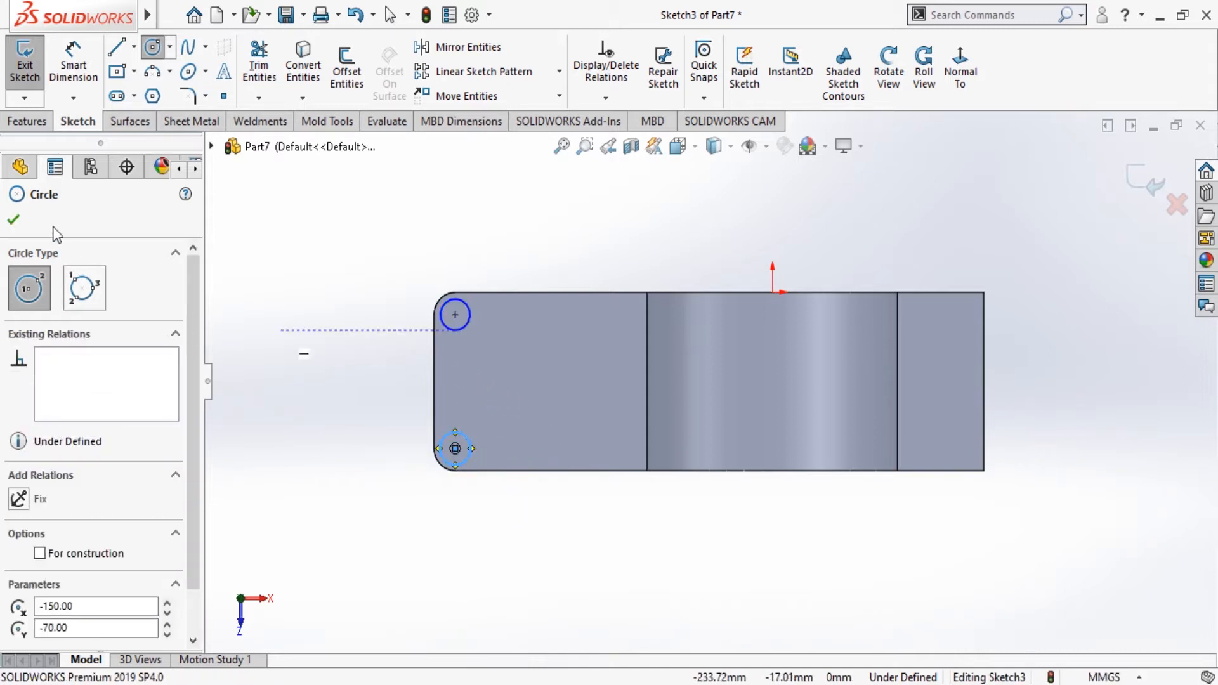
click(19, 219)
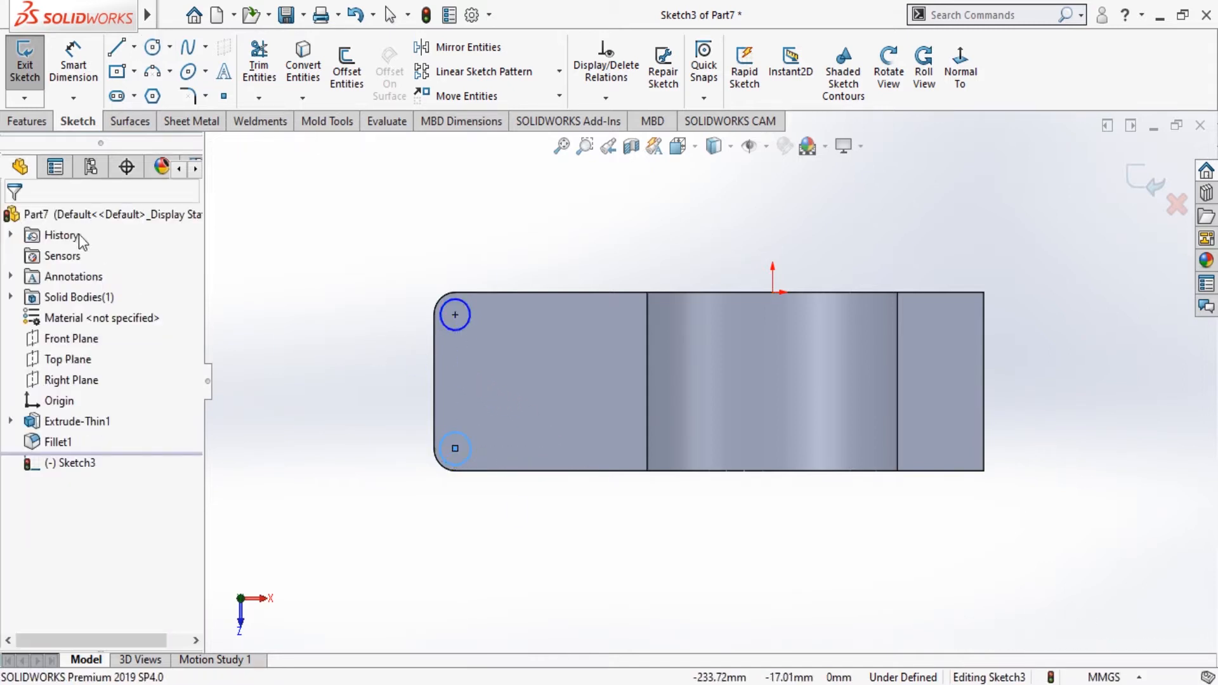
Add an Equal relation between the two corner circles.
ctrl+click(467, 327)
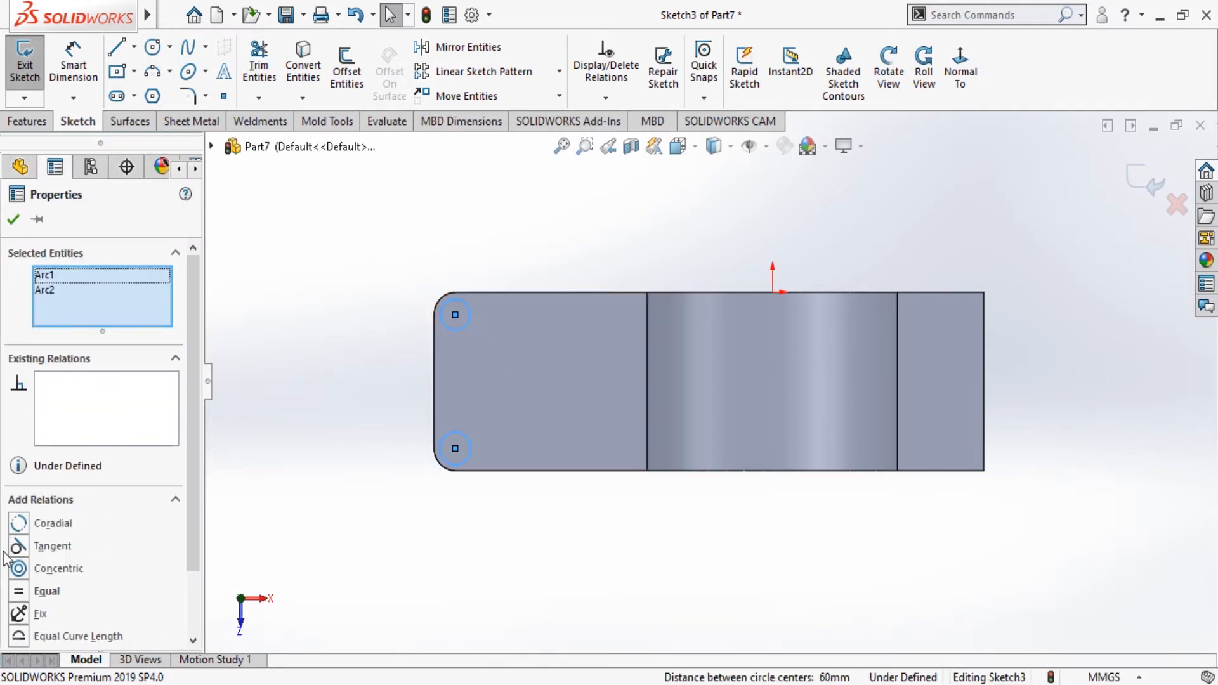
click(21, 592)
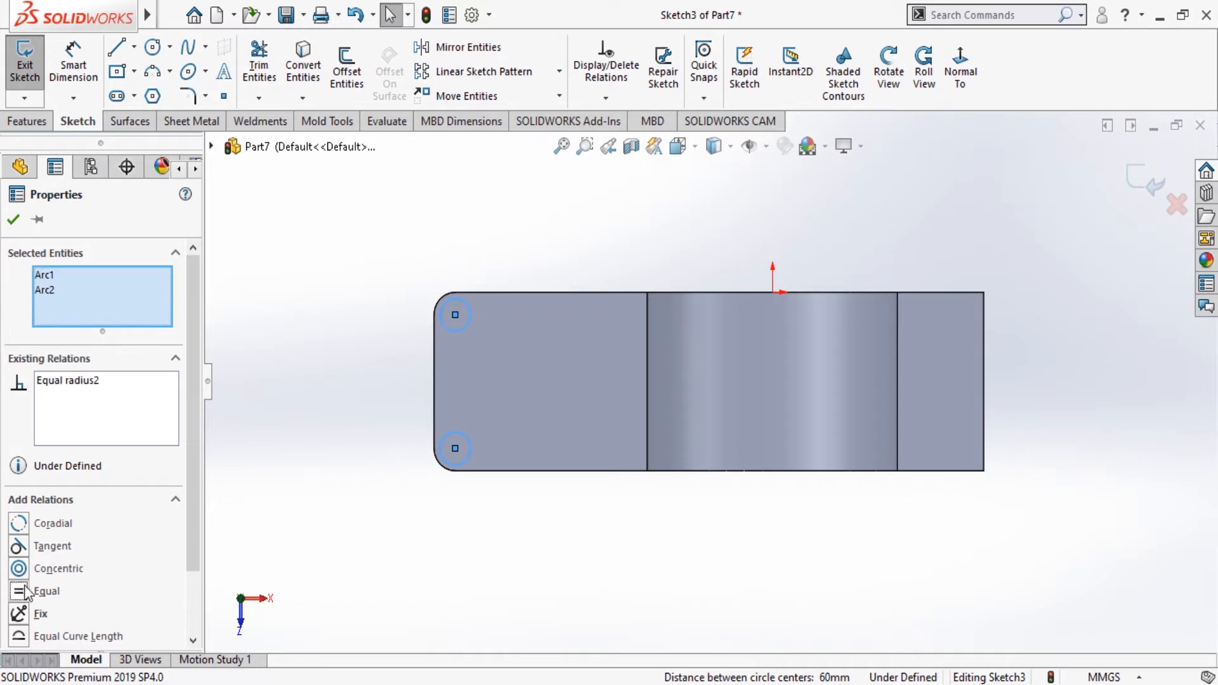
click(14, 220)
Dimension the upper corner circle's diameter to 12 mm.
click(75, 75)
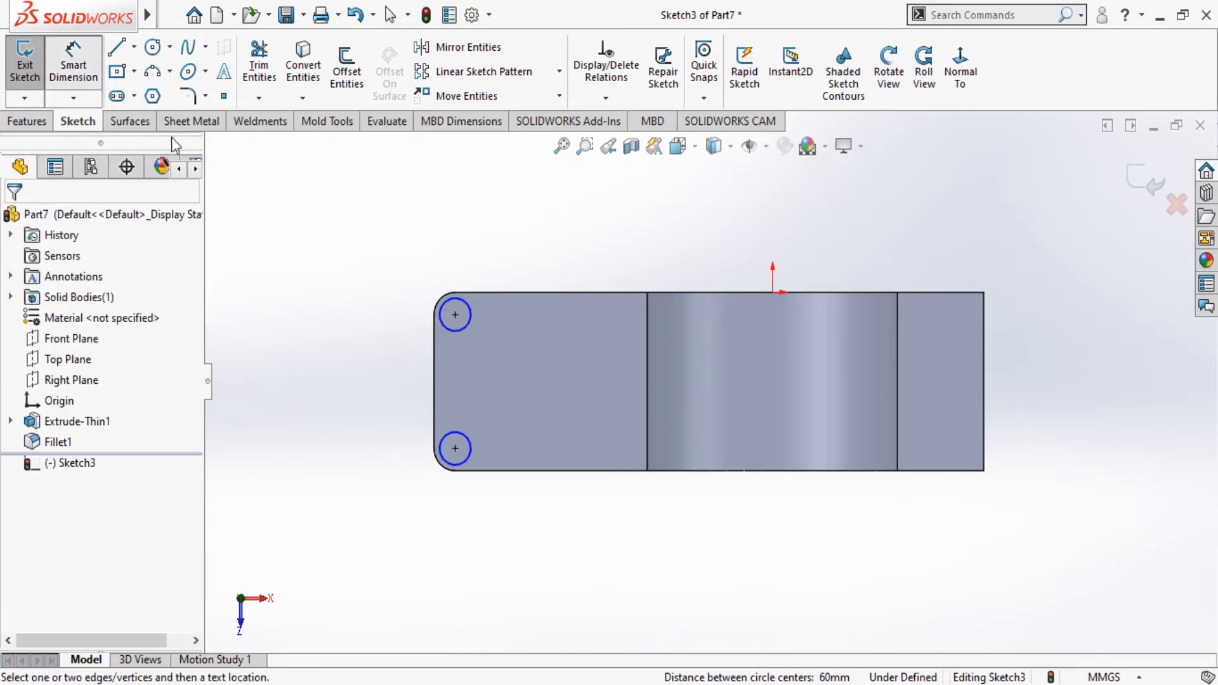
click(469, 321)
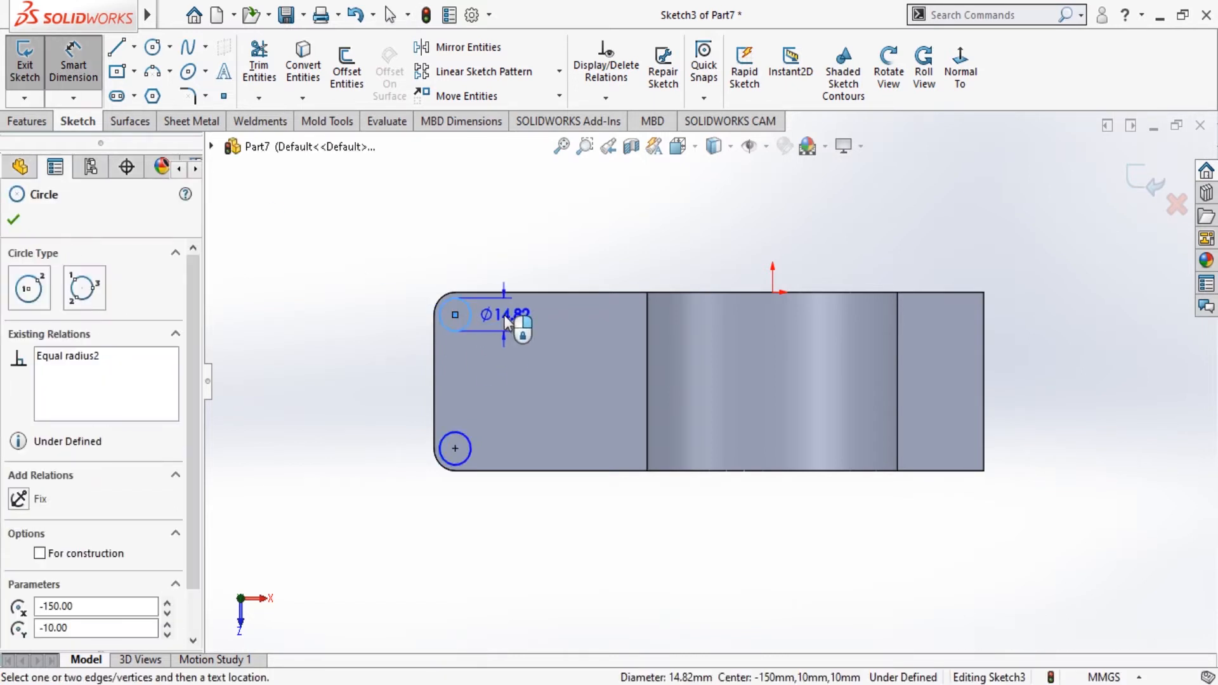
click(506, 315)
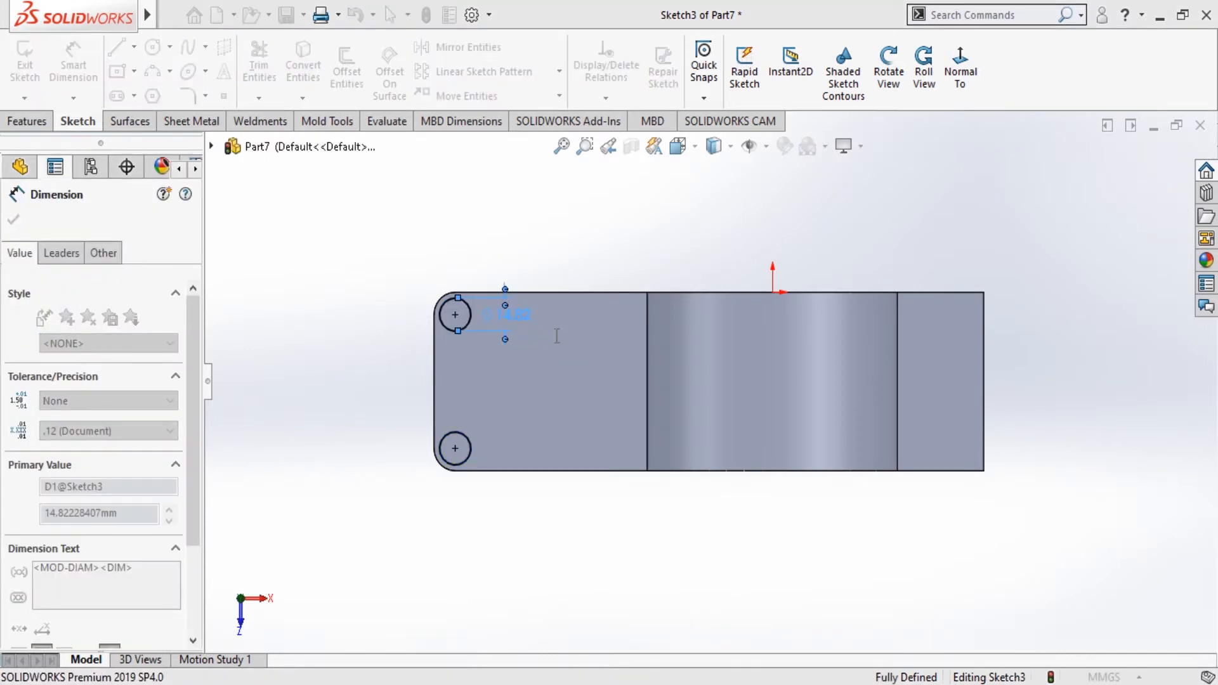
text(12)
key(Return)
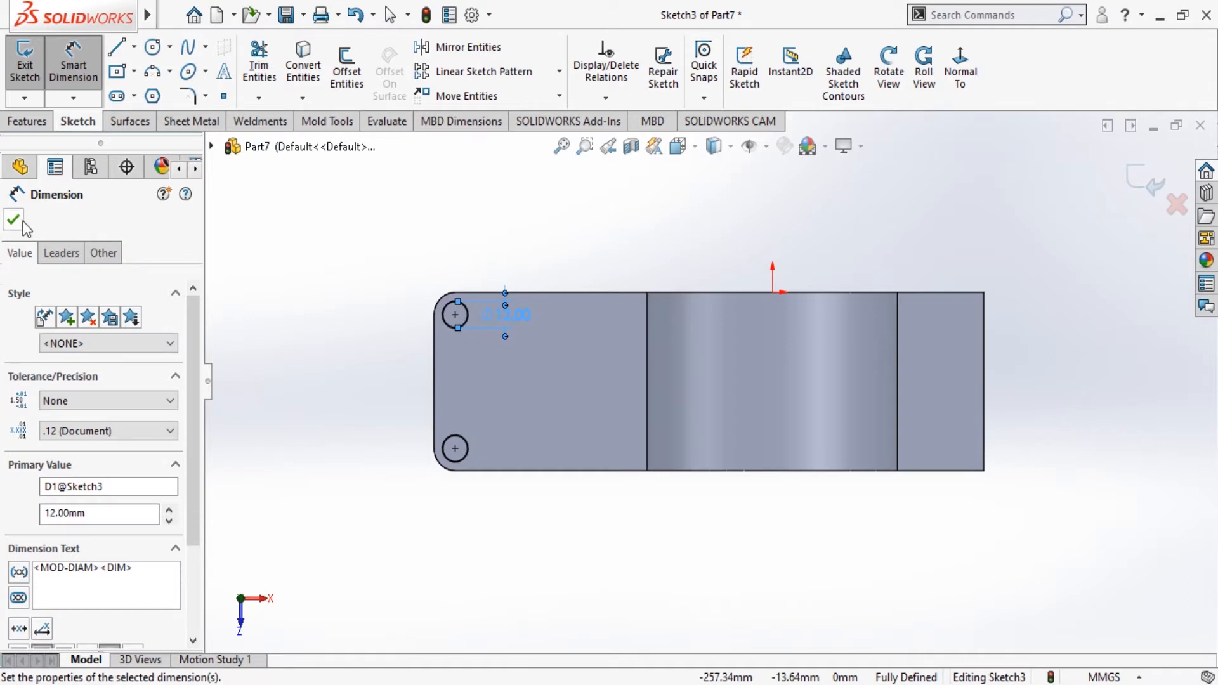
click(18, 221)
Cut the two corner holes through the longer flange with a blind Extruded Cut 10 mm deep.
click(27, 121)
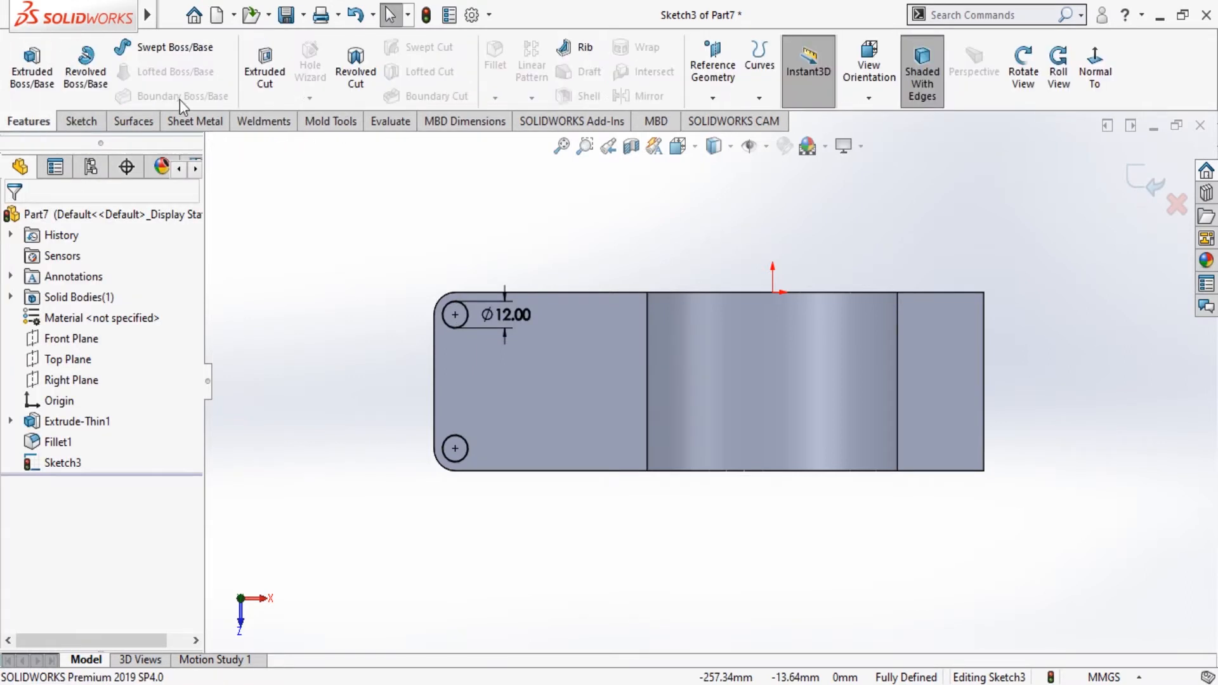
click(265, 75)
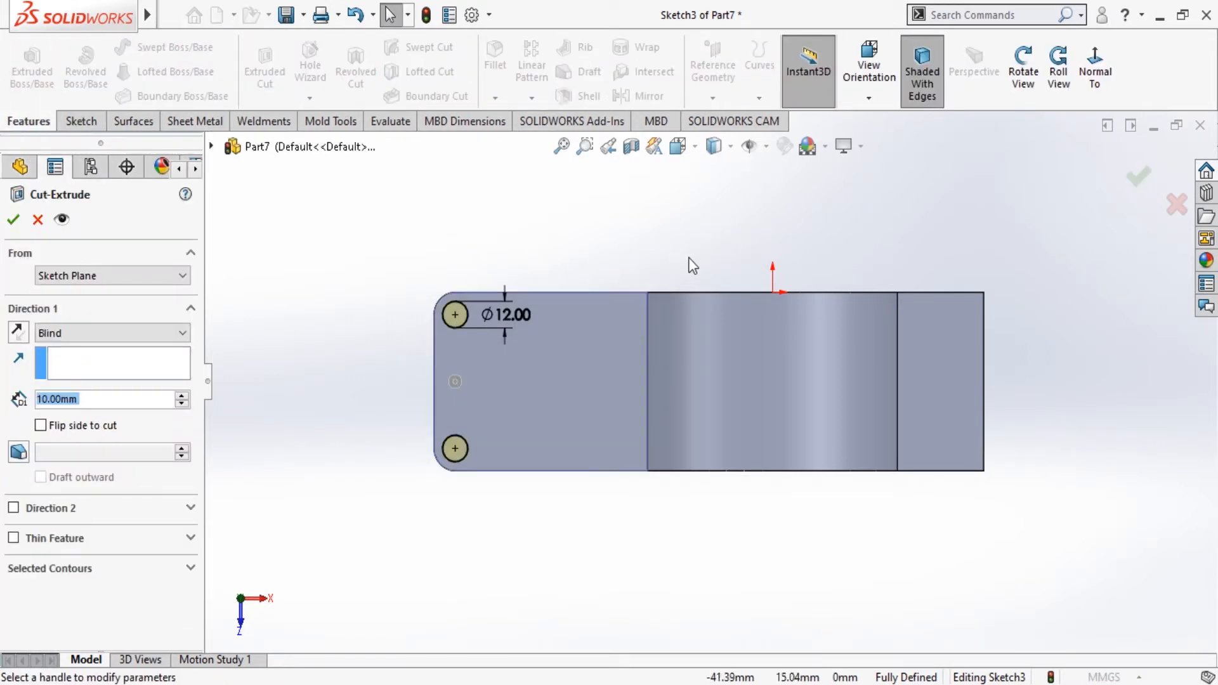
click(1023, 71)
drag(816, 196, 888, 220)
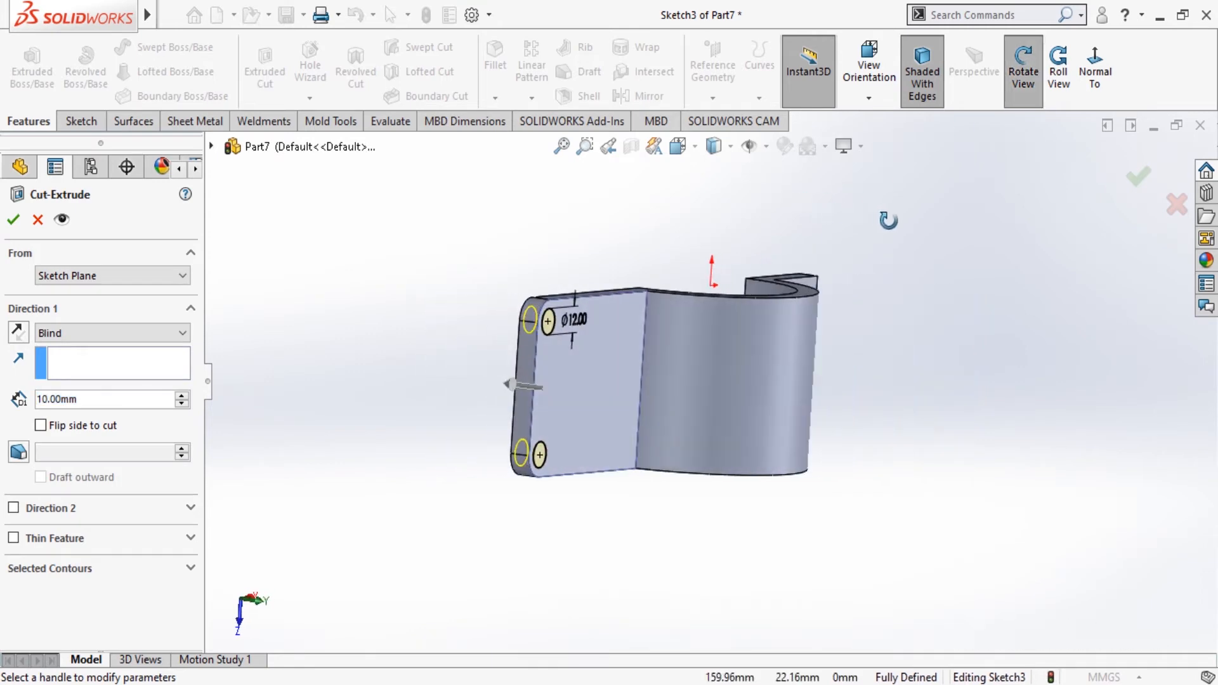
click(13, 219)
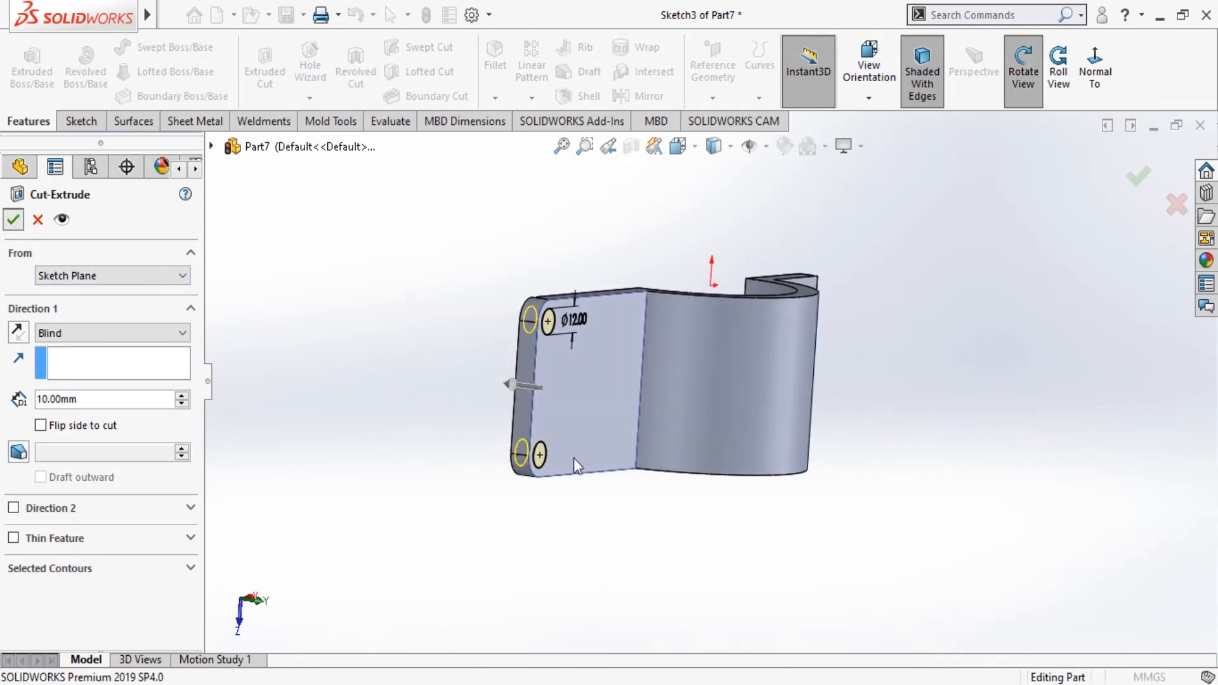
Start a new sketch on the longer flange's face and draw two concentric circles centred midway across the flange's width.
click(601, 397)
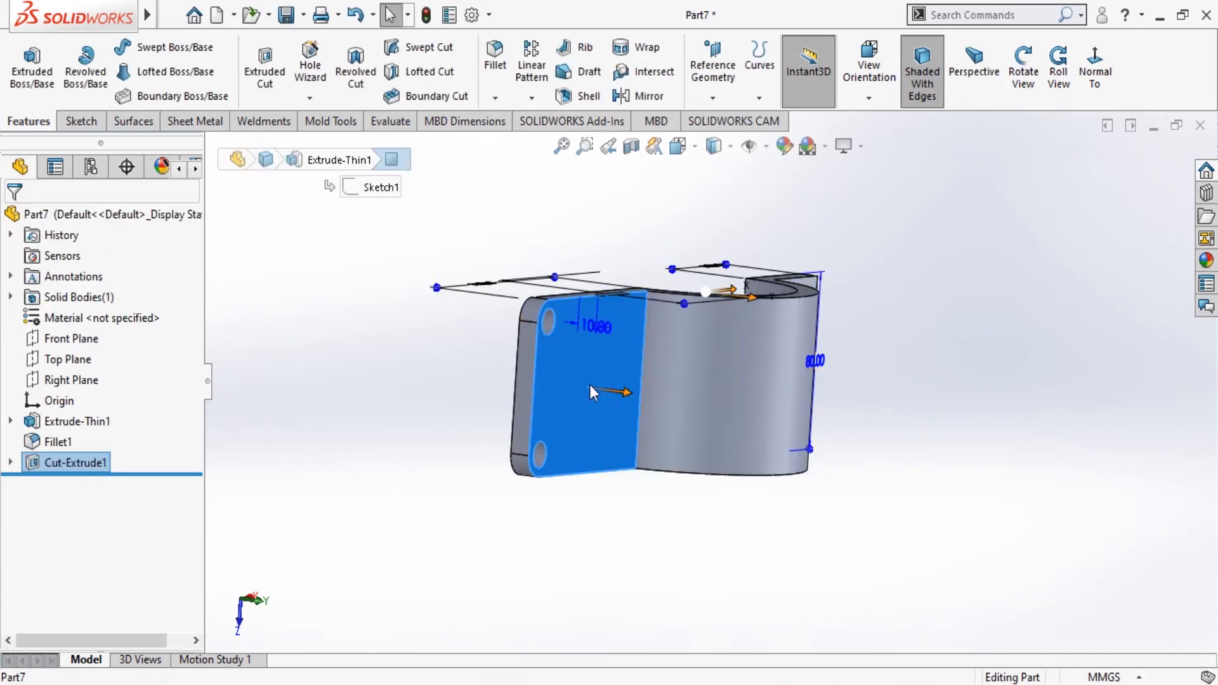
click(660, 333)
click(960, 70)
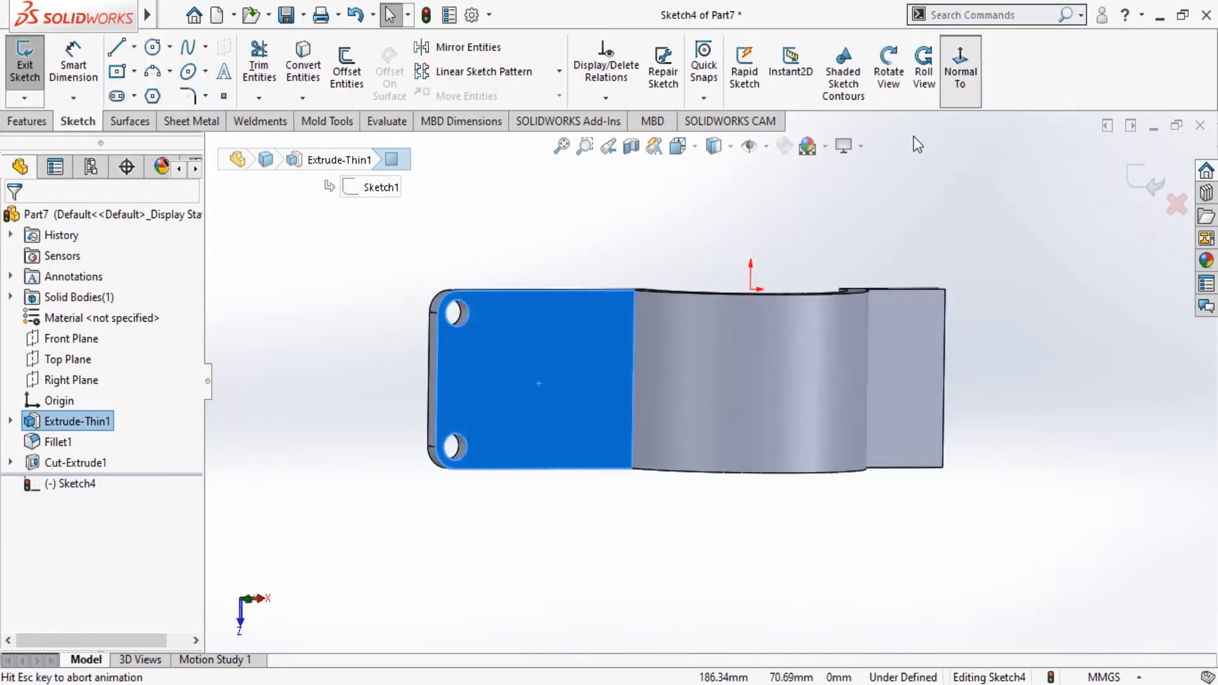
click(198, 241)
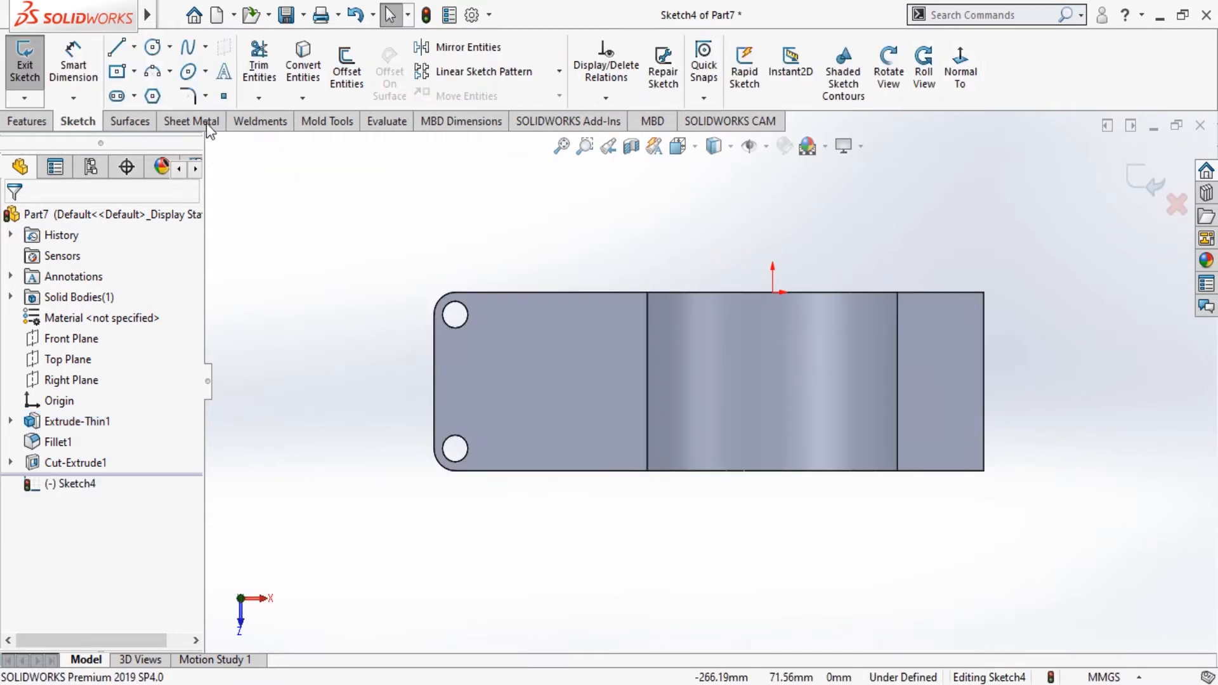
click(153, 48)
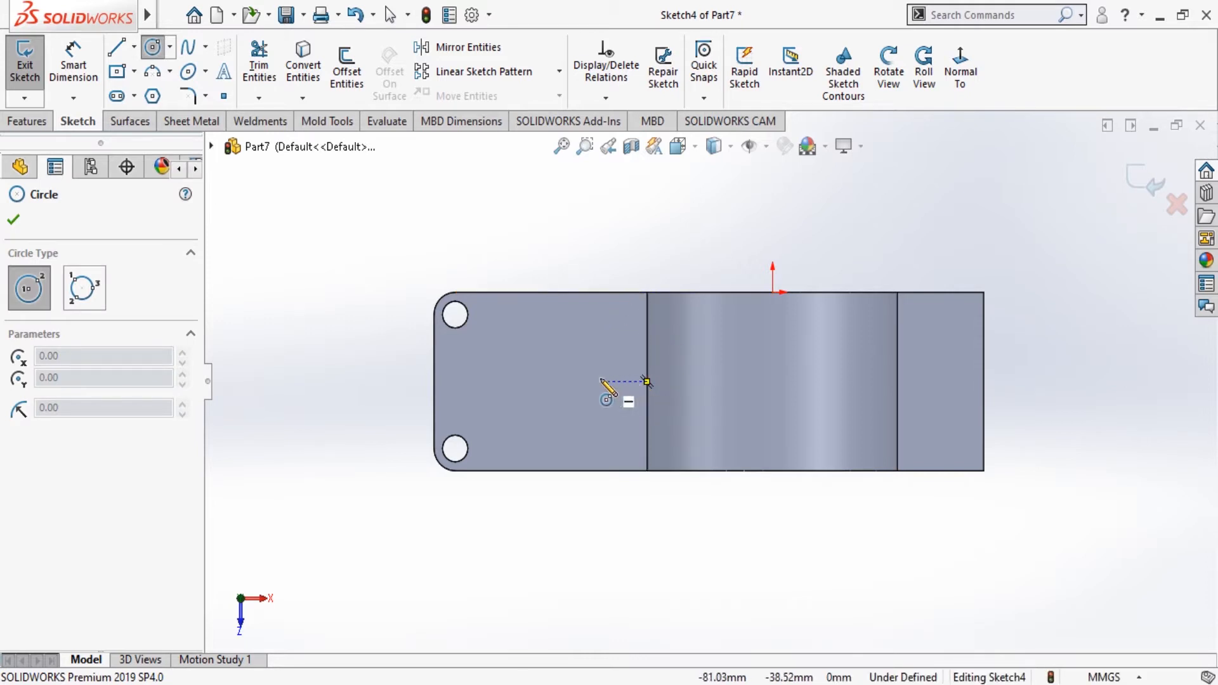
click(565, 382)
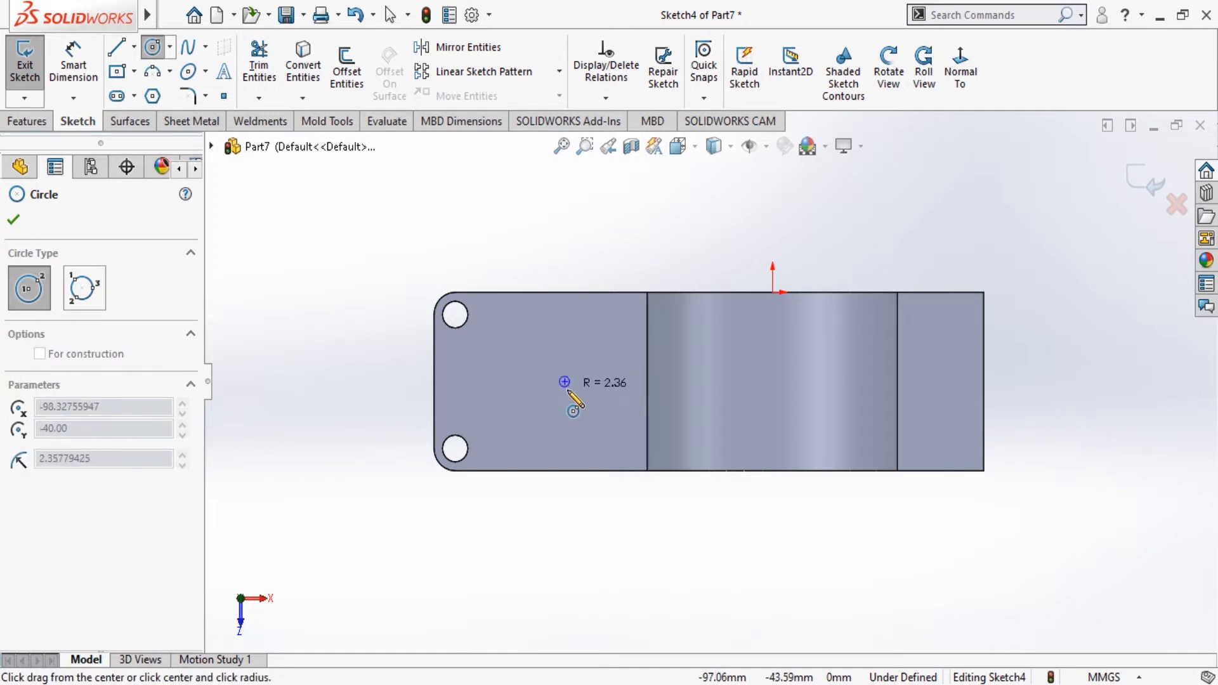
click(582, 447)
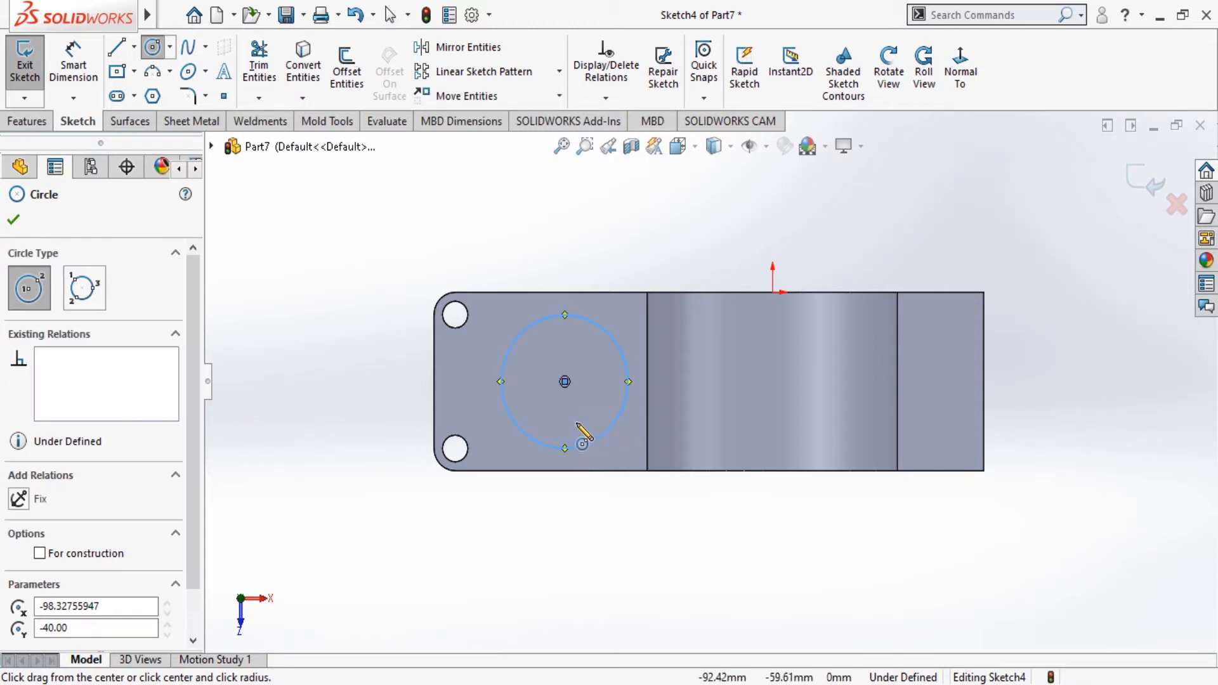
click(565, 382)
click(594, 412)
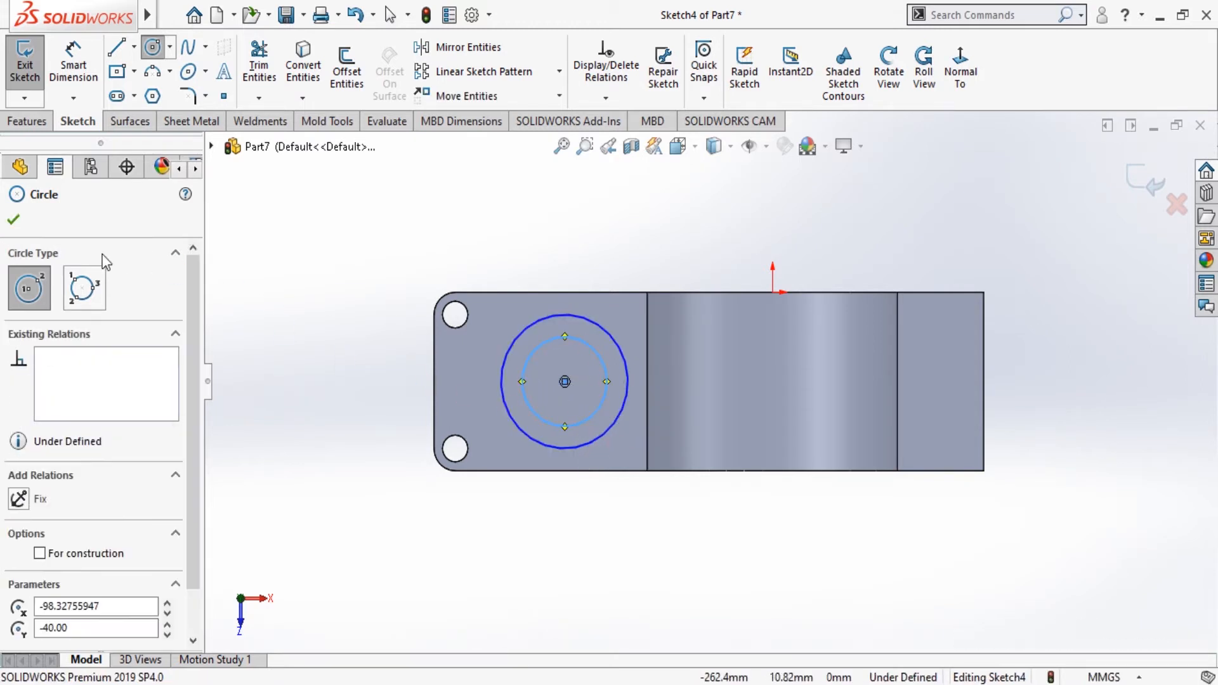
click(14, 220)
Dimension the distance from the concentric circles' centre to the flange edge beside the arch as 40 mm.
click(73, 64)
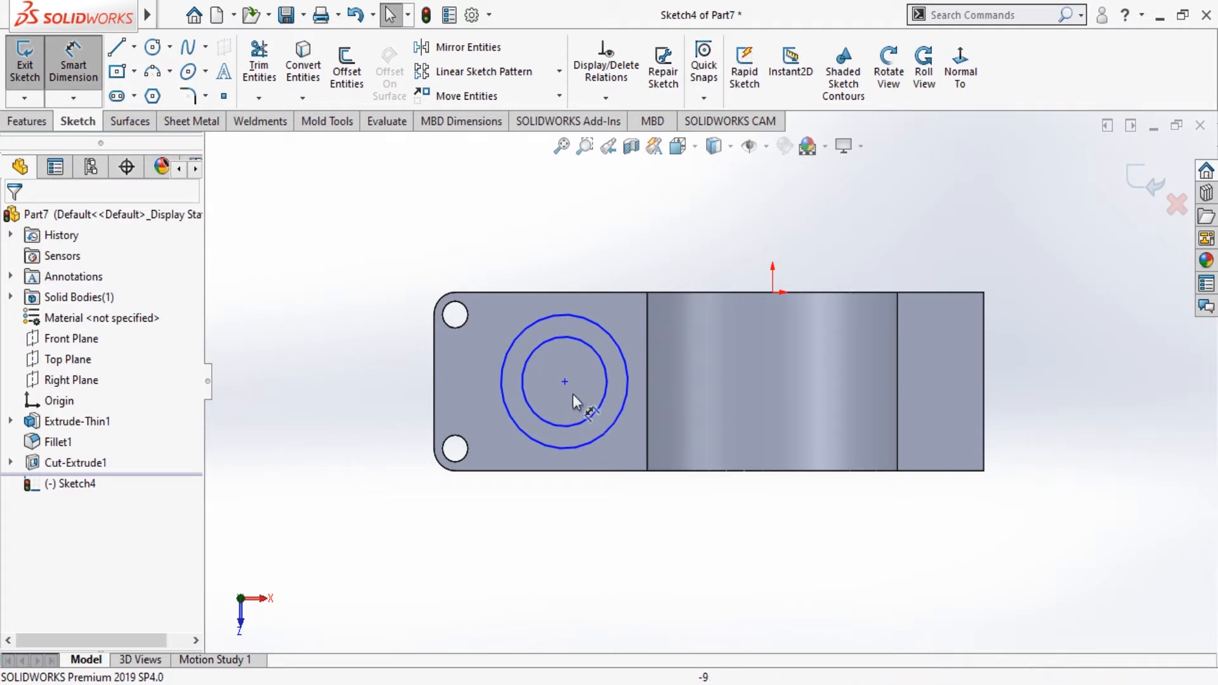
click(565, 381)
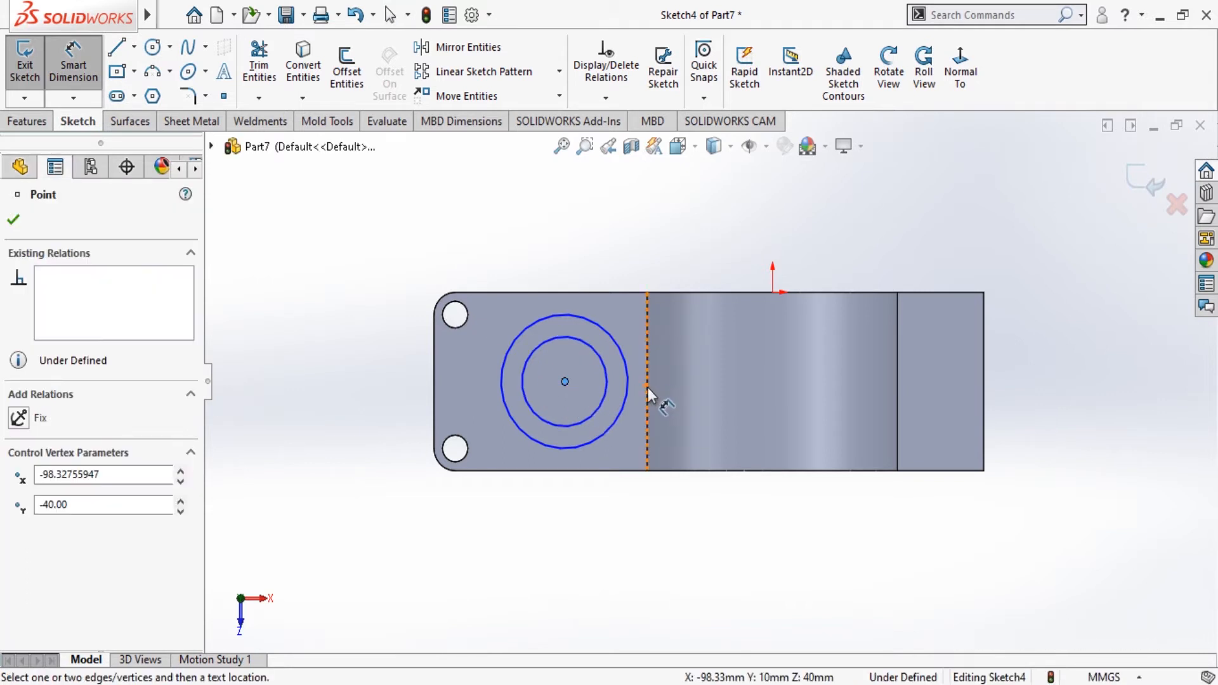
click(649, 385)
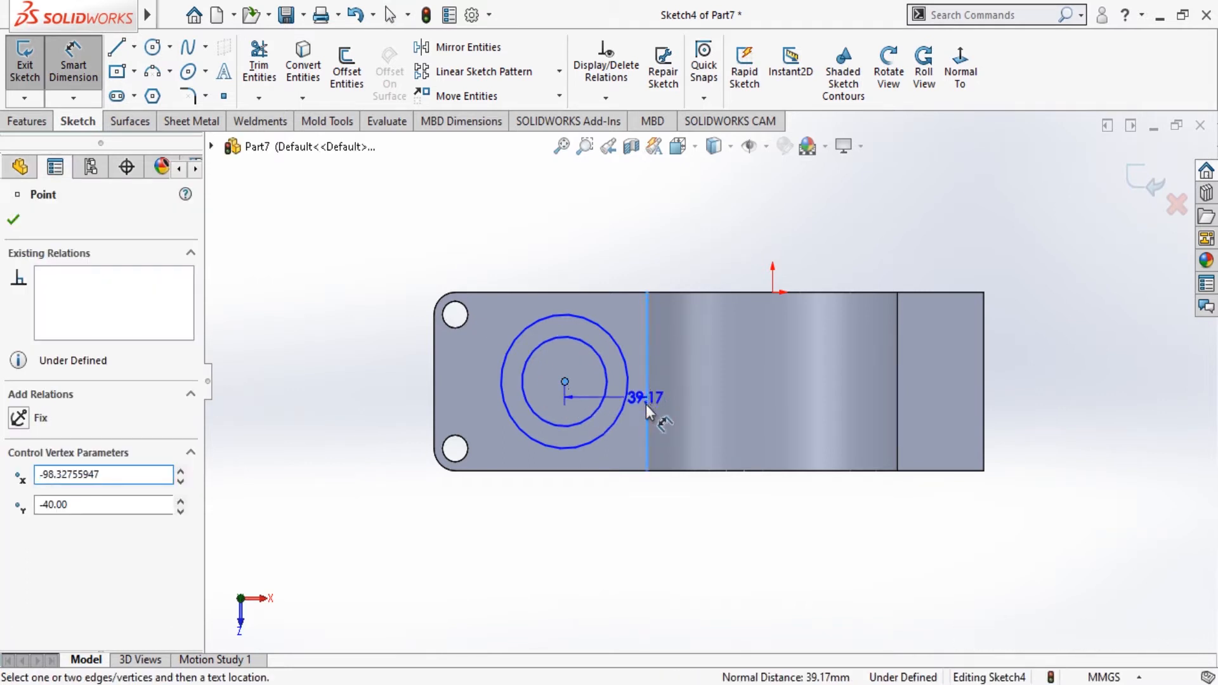
click(614, 530)
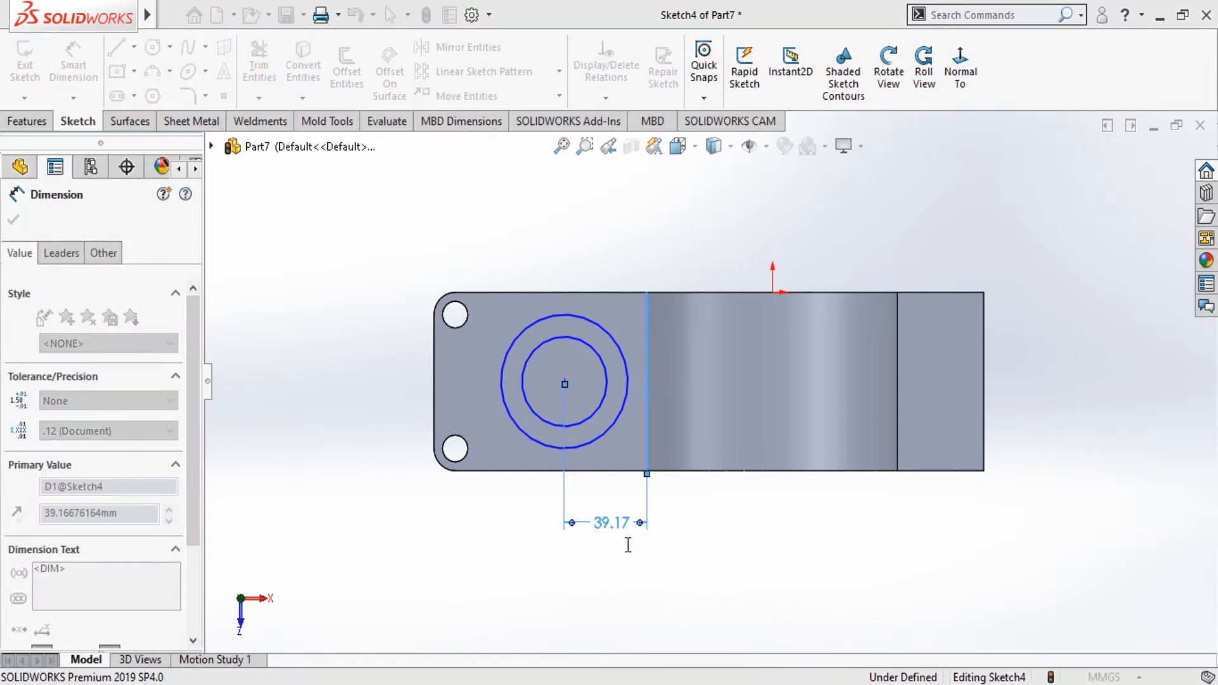
text(40)
key(Return)
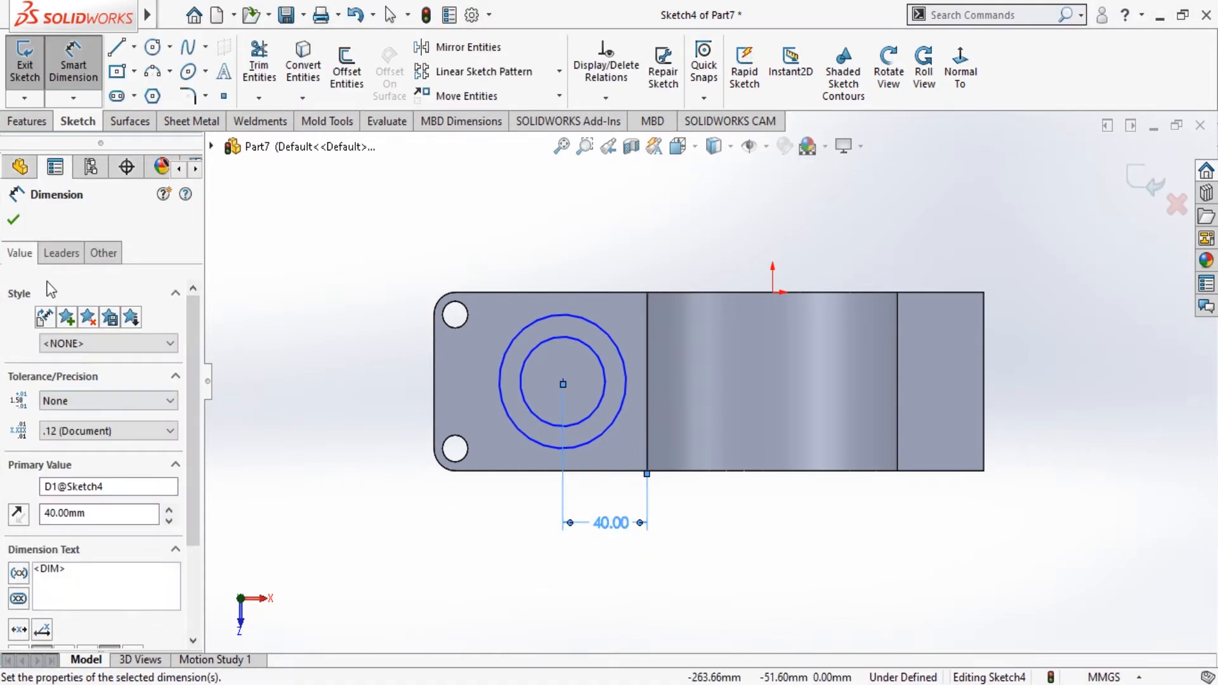
click(21, 221)
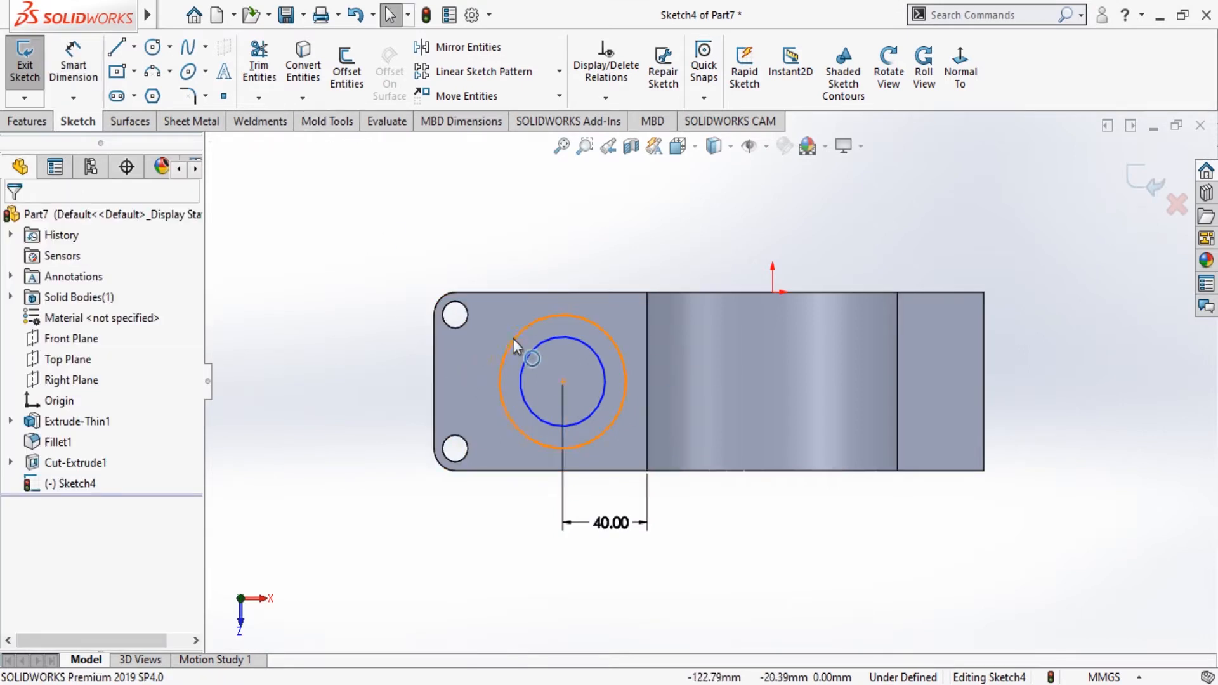
Dimension the inner concentric circle's diameter to 39 mm.
click(73, 64)
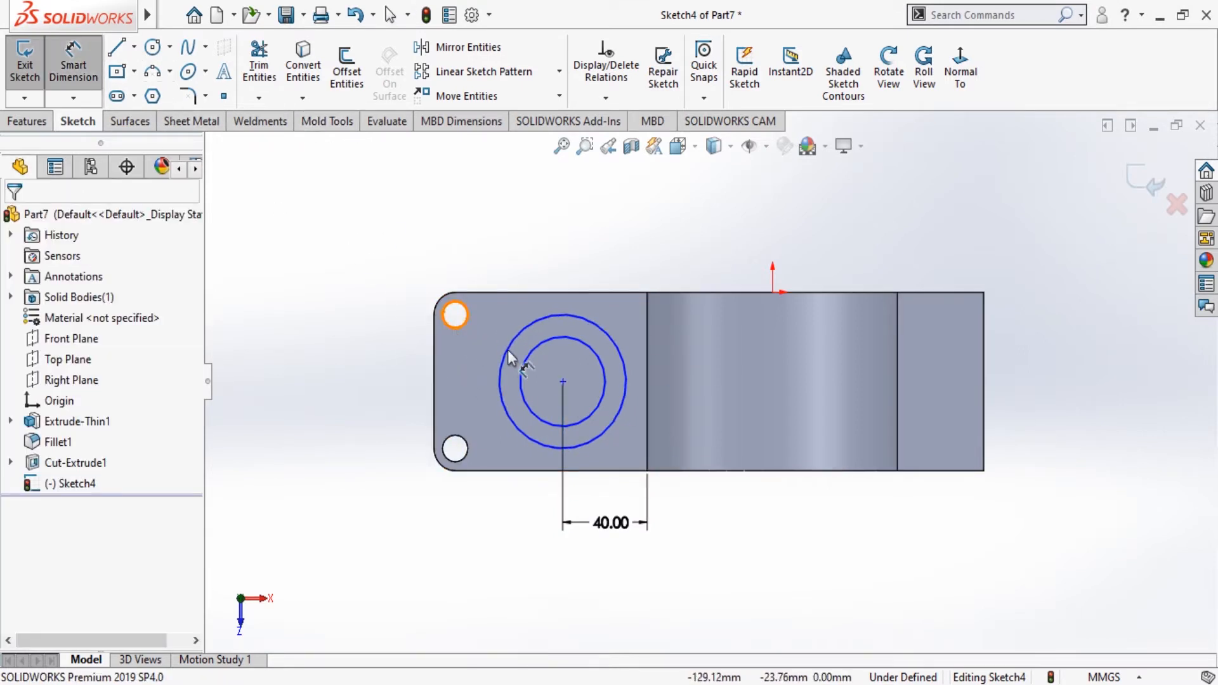
click(575, 341)
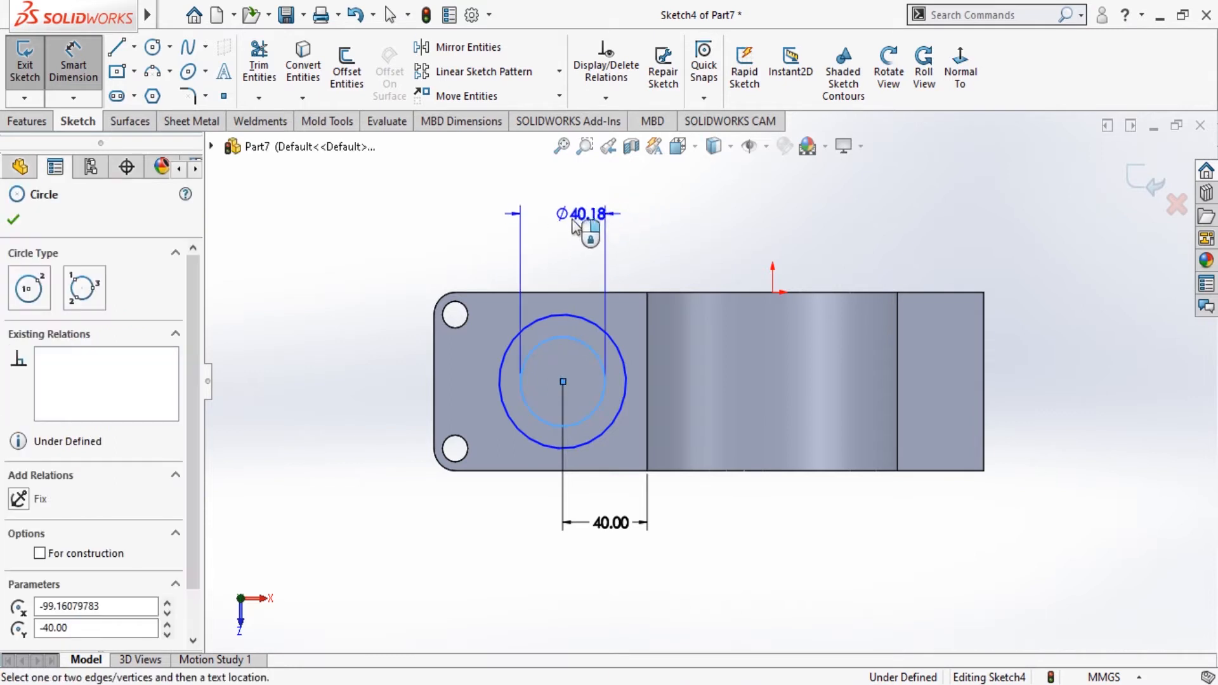
click(569, 227)
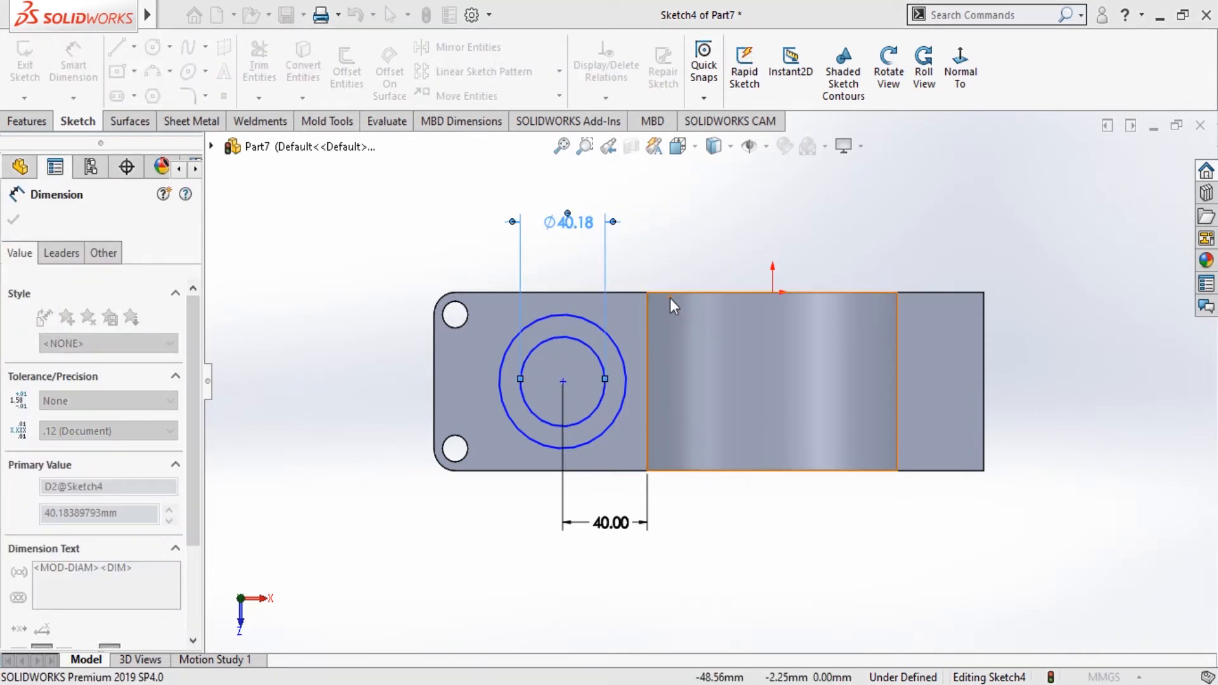
text(39)
key(Return)
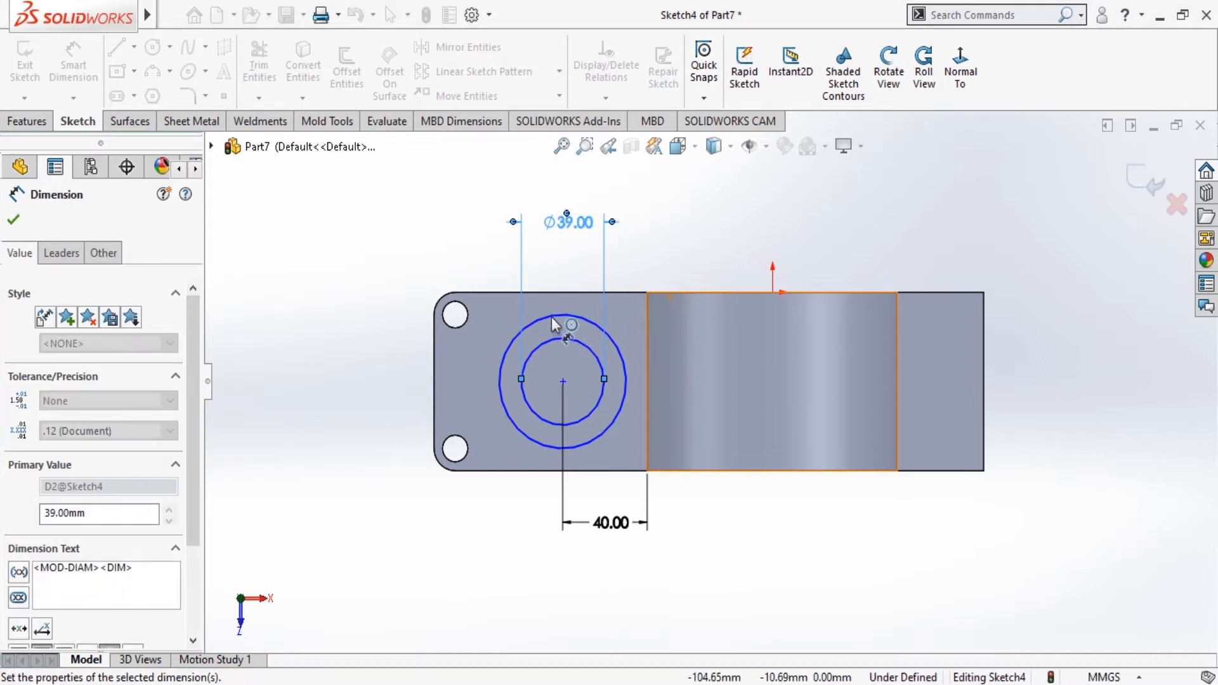
Dimension the outer concentric circle's diameter to 60 mm and finish dimensioning it.
click(550, 317)
key(Escape)
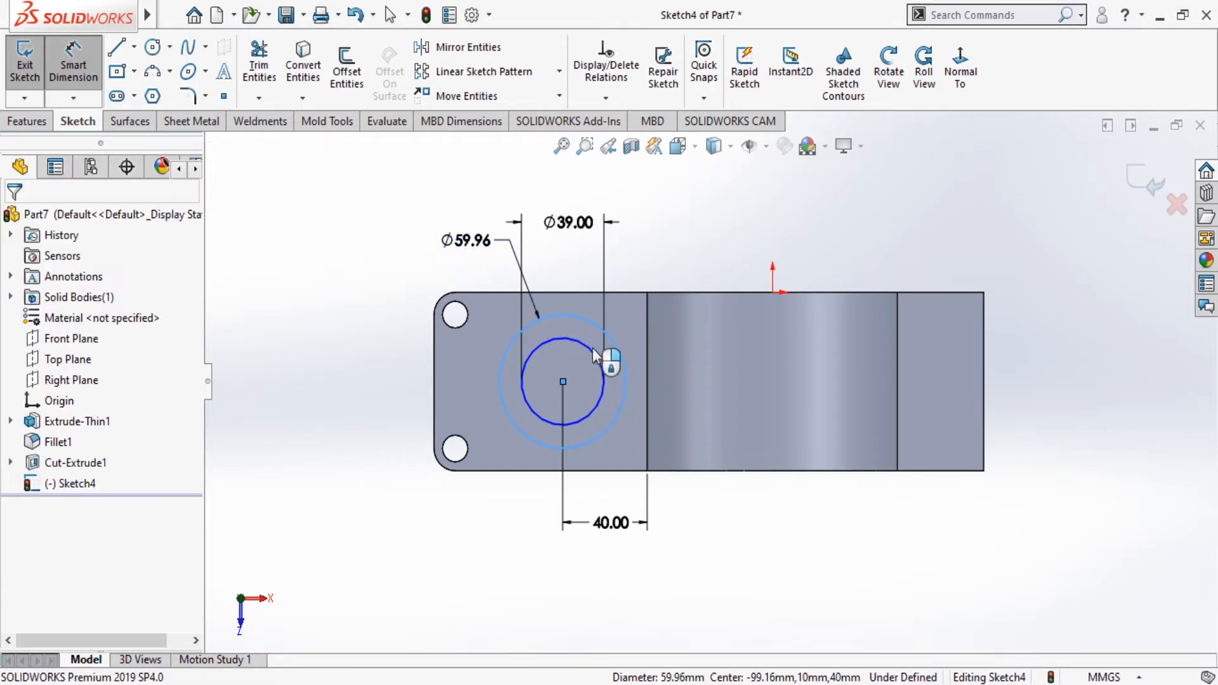
click(604, 375)
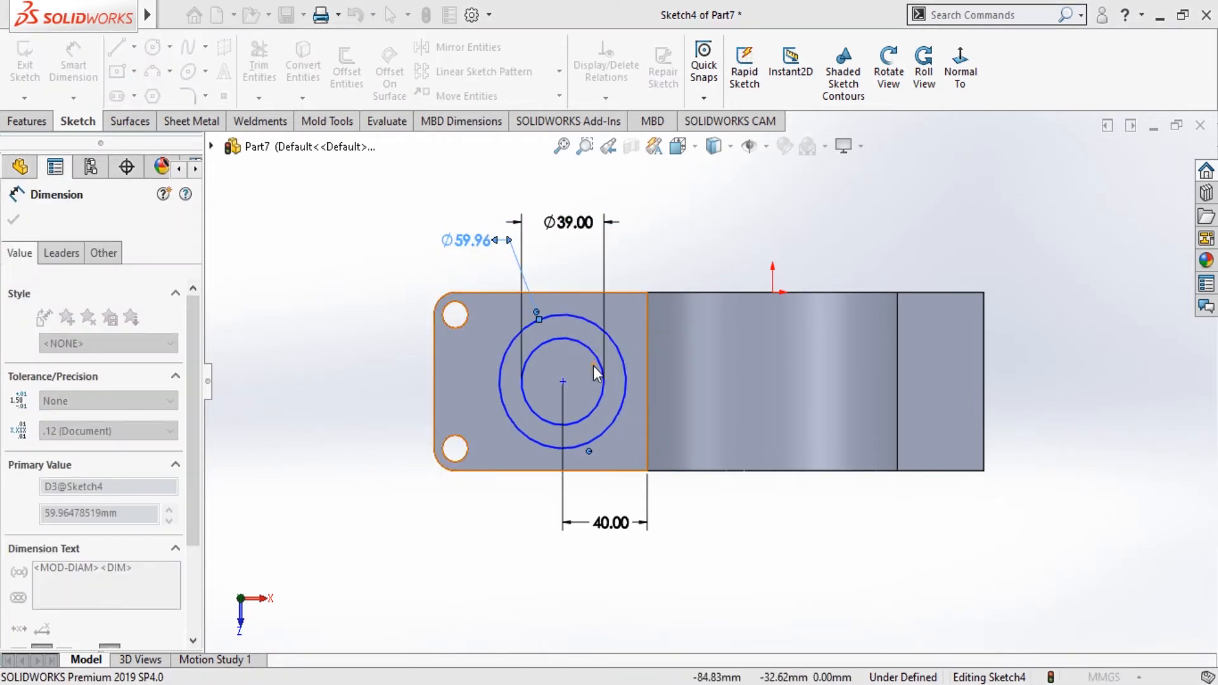
text(60)
key(Return)
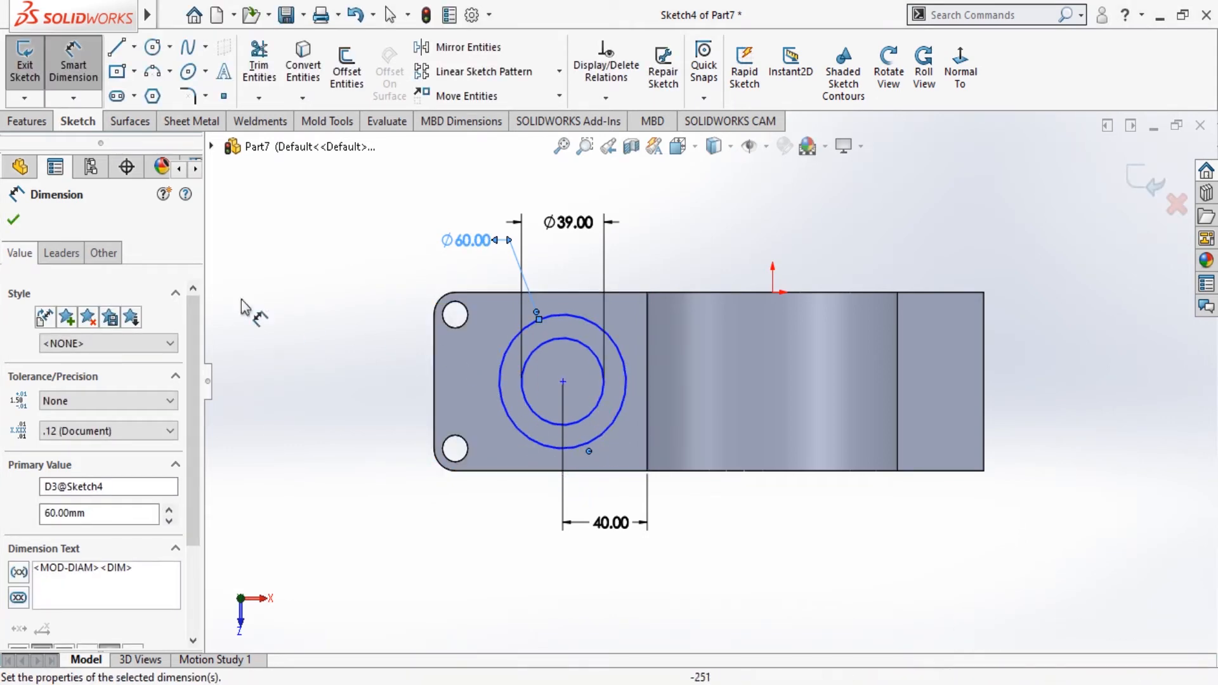
click(15, 219)
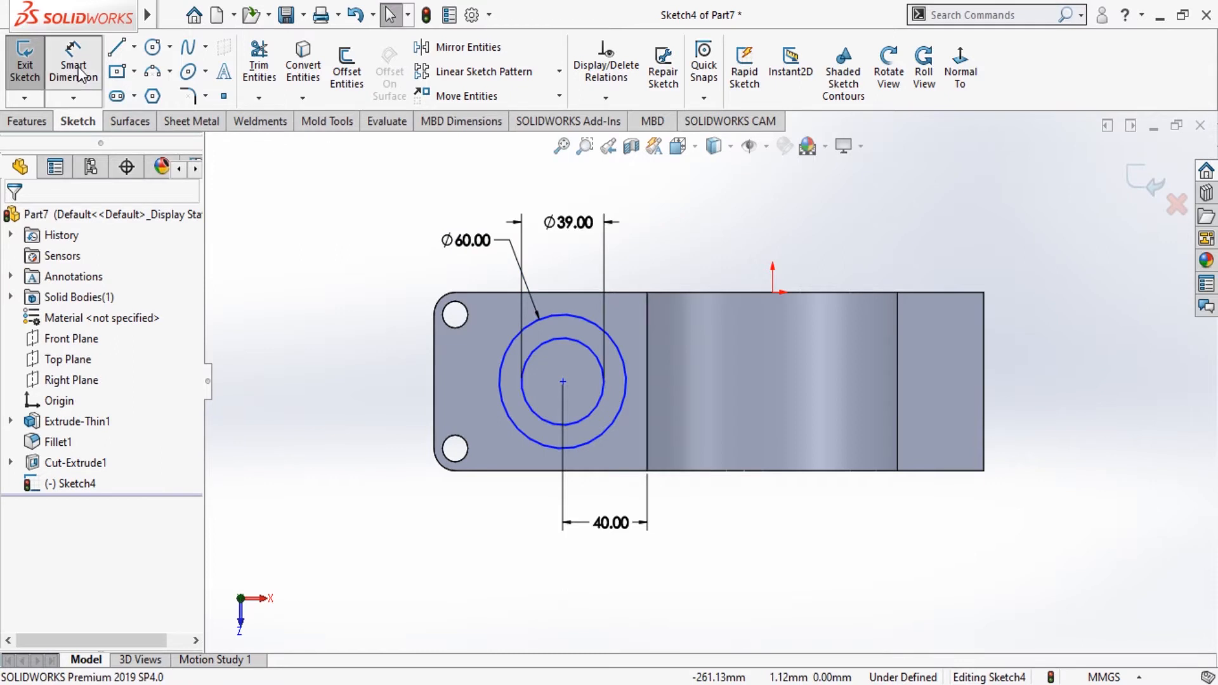
Dimension the distance from the concentric circles' centre to the longer flange's upper long edge as 40 mm.
click(569, 294)
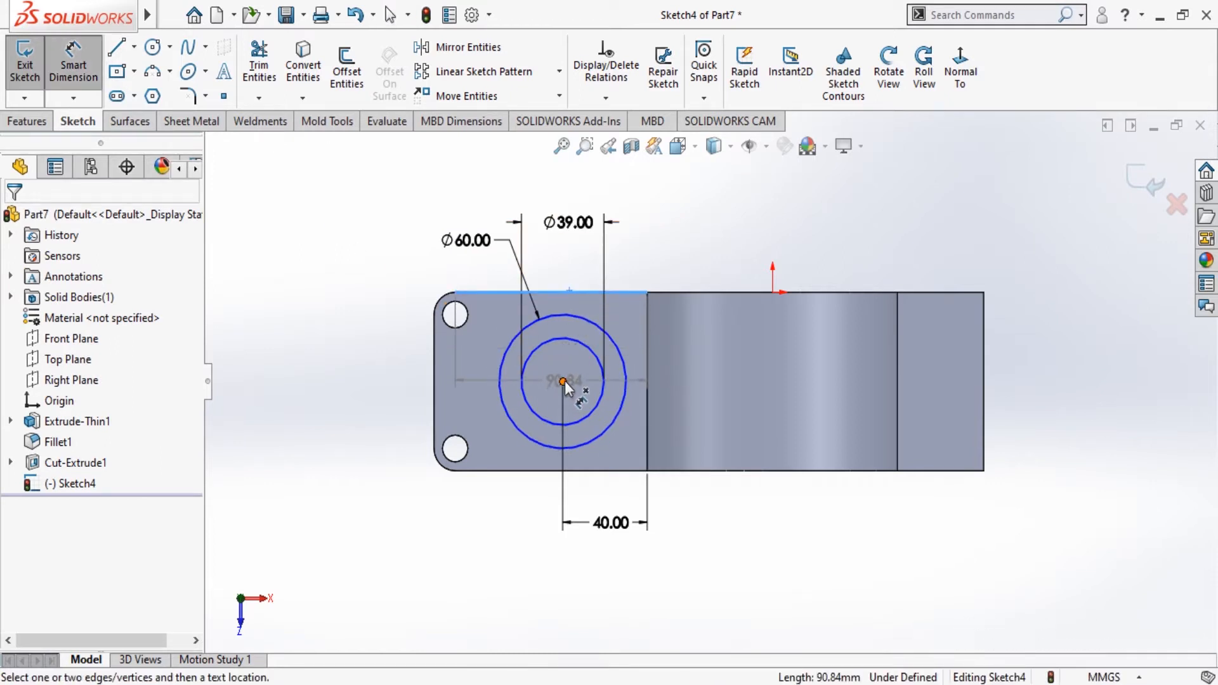
click(563, 381)
click(374, 344)
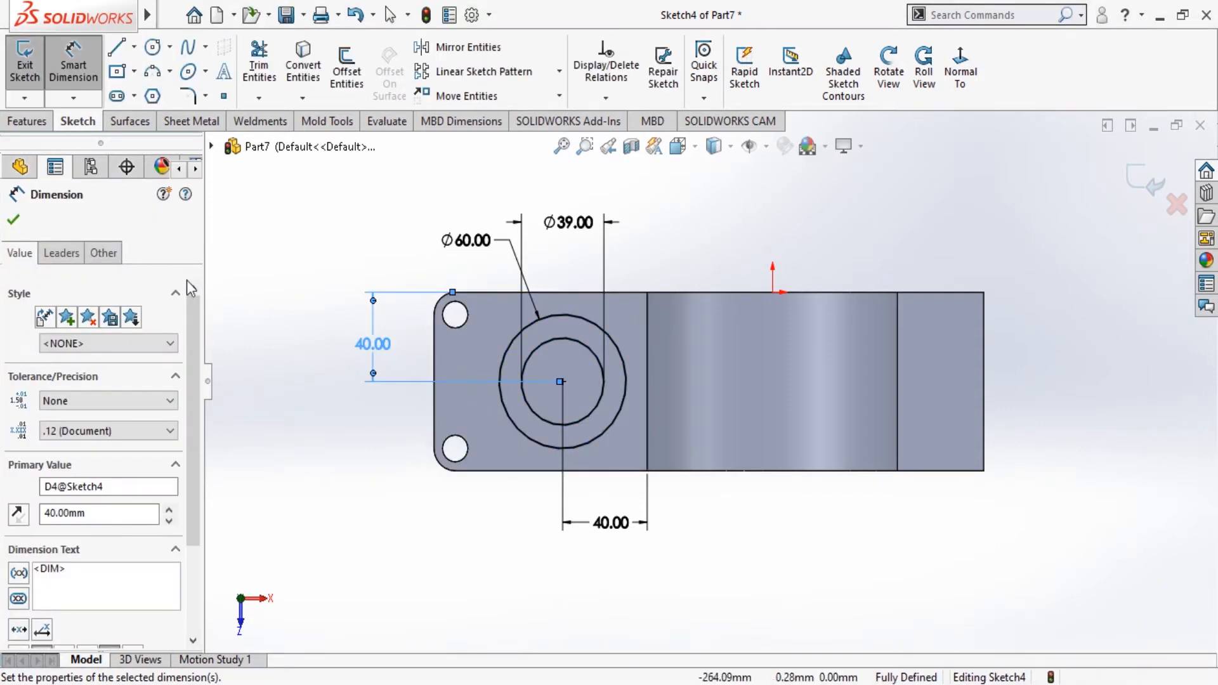
click(20, 209)
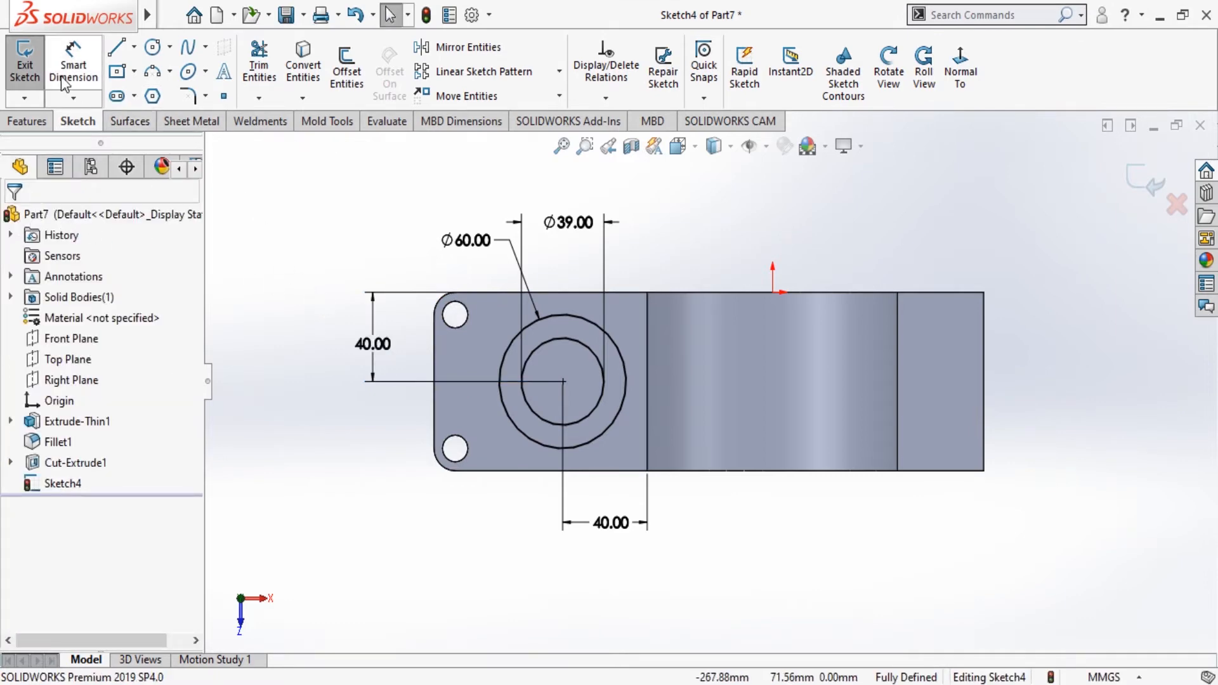
Extrude the ring between the two concentric circles as a blind boss 80 mm high, merged with the flange.
click(27, 123)
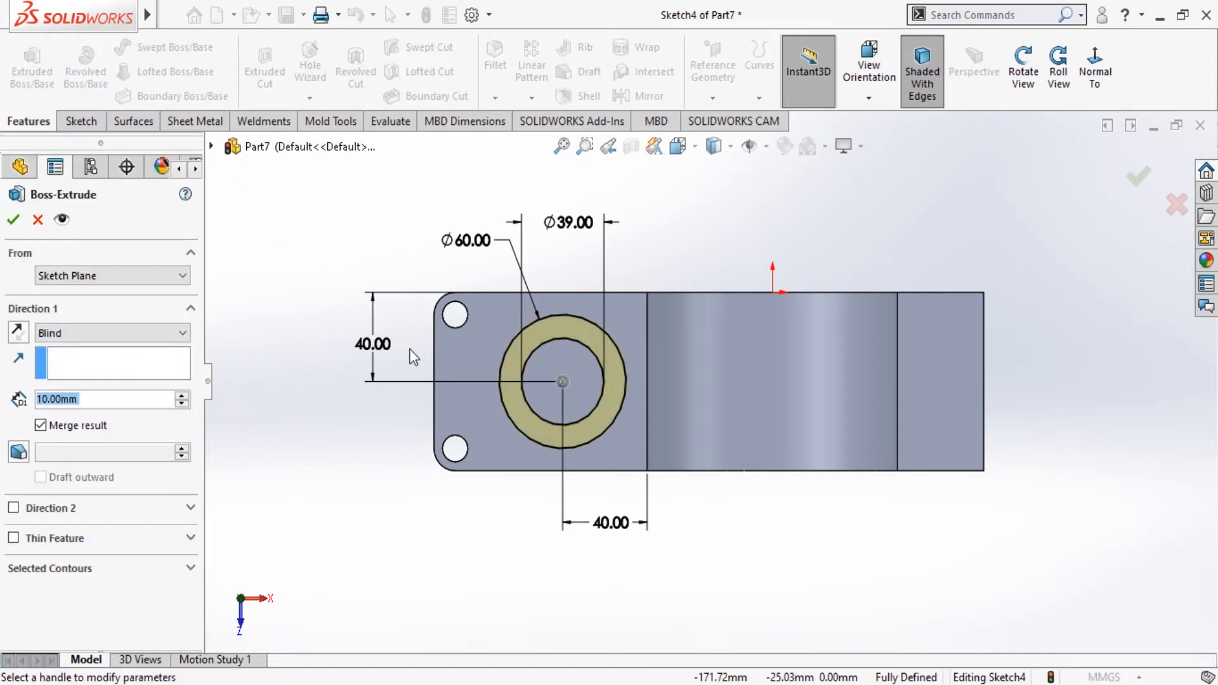
click(1025, 71)
drag(1047, 326, 1014, 219)
click(114, 400)
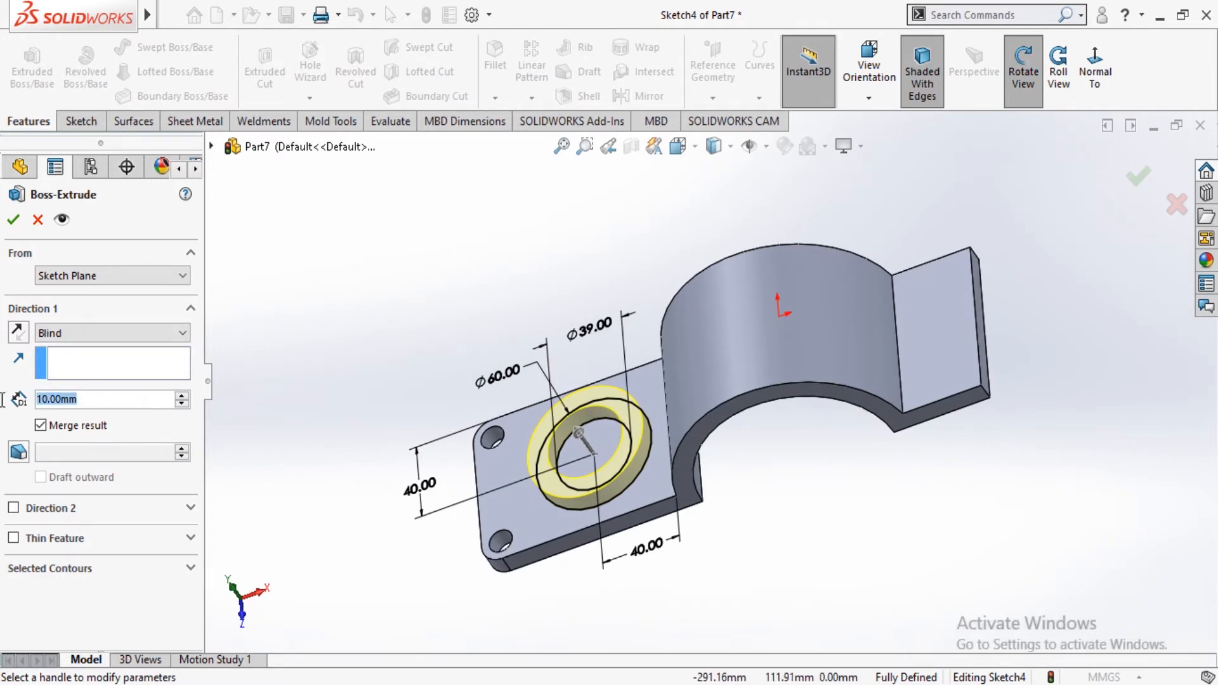
text(80)
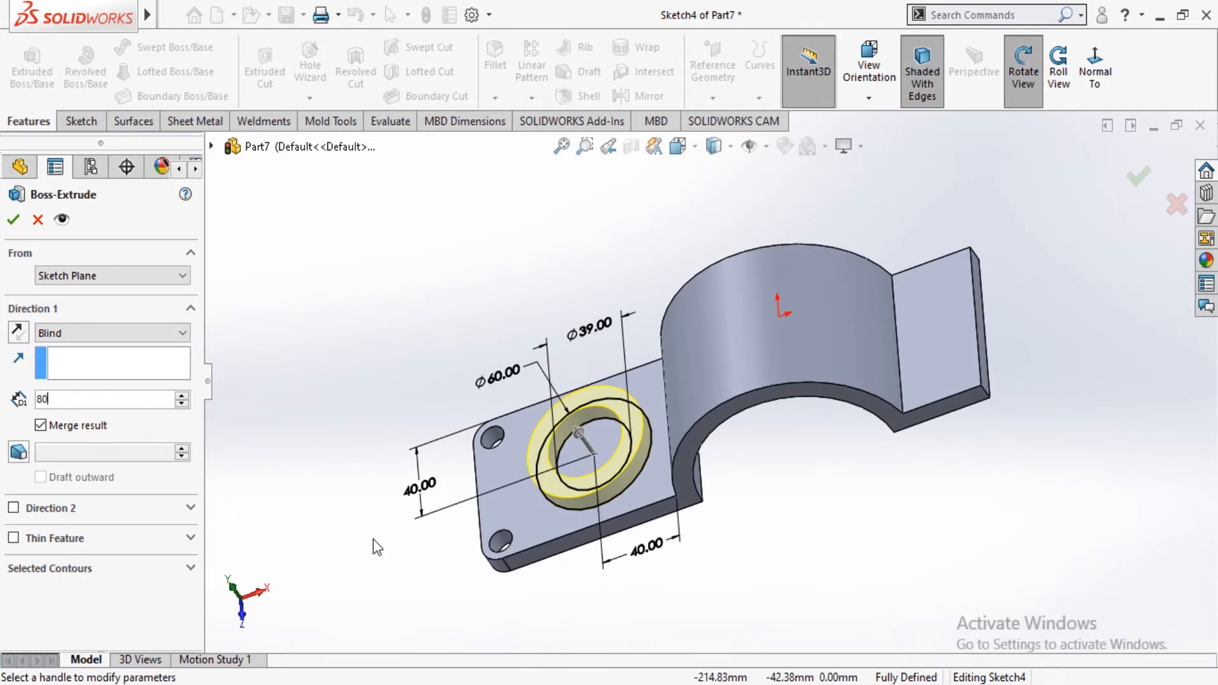
key(Return)
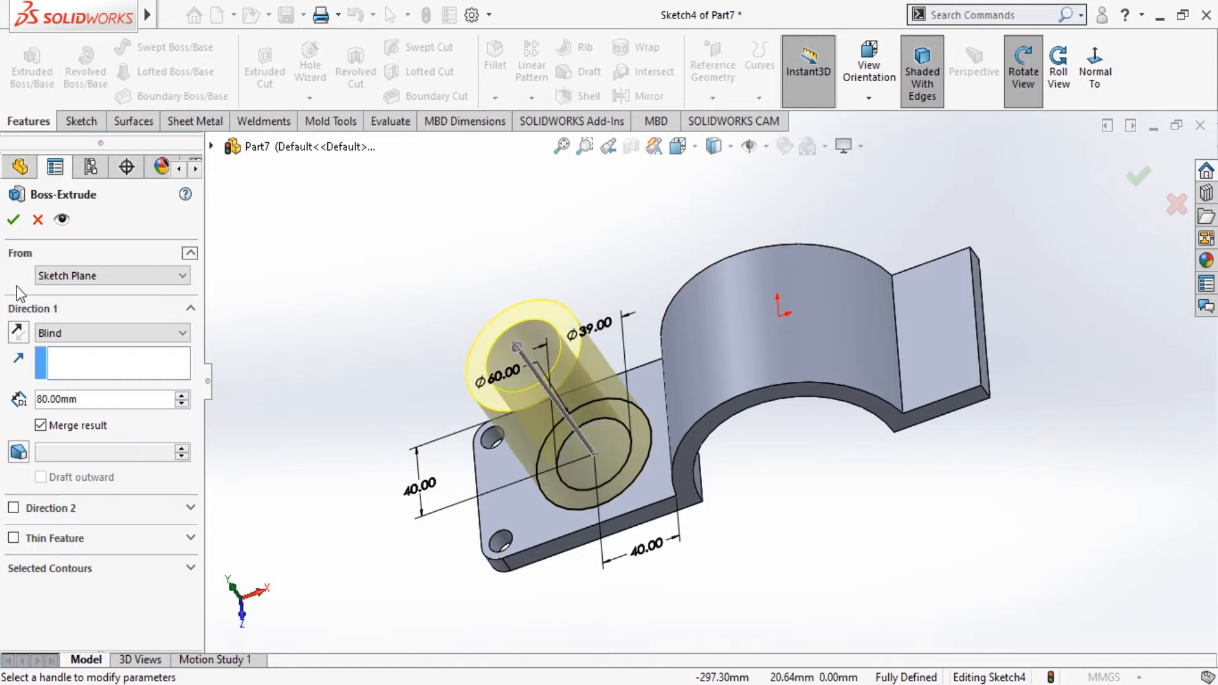
click(13, 221)
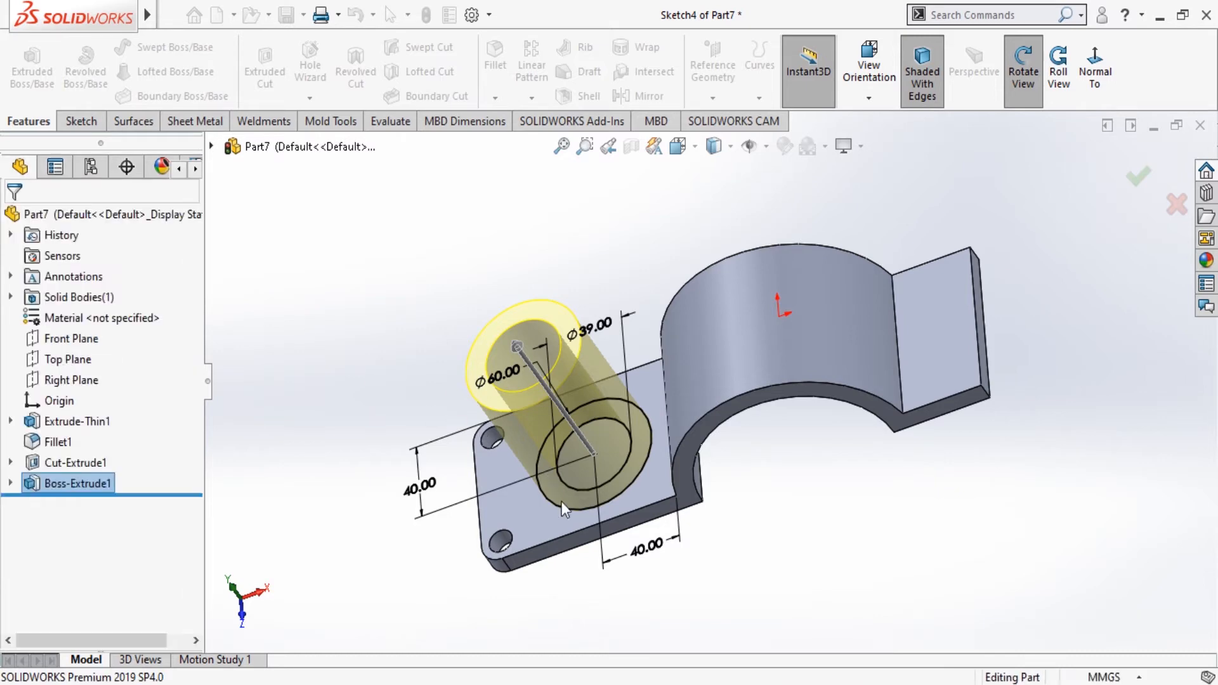
Start a sketch on the tubular boss's end face and convert its inner circular edge into a sketch circle.
click(497, 353)
click(412, 285)
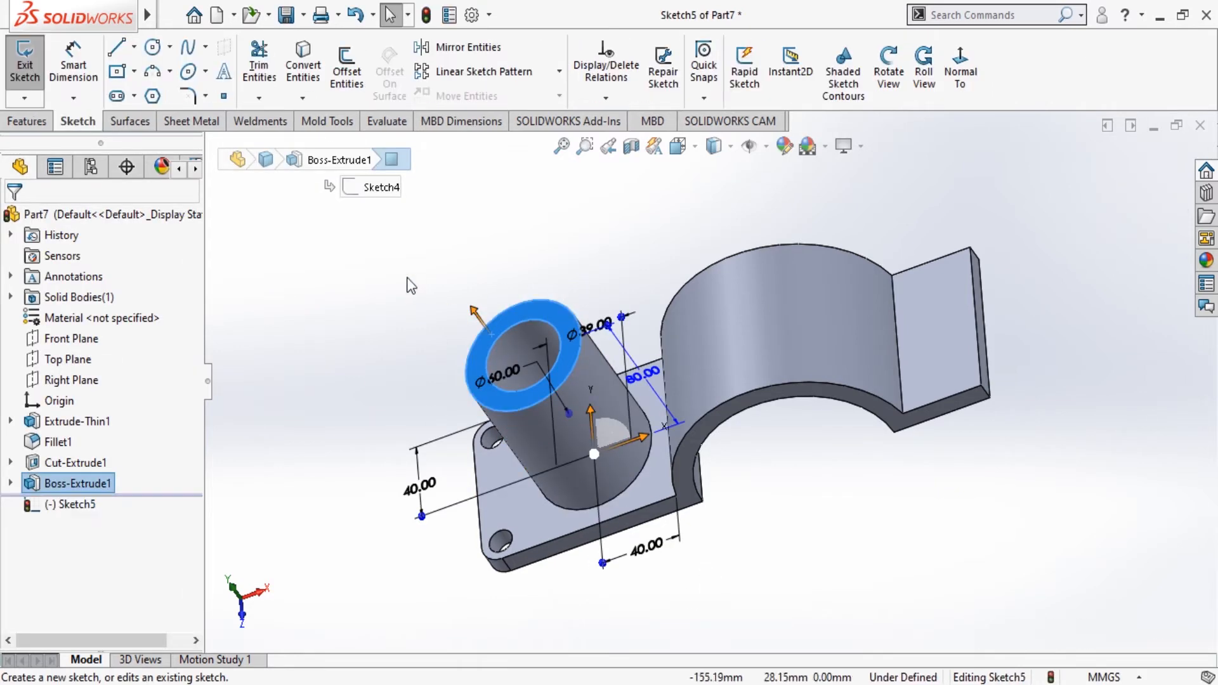
click(512, 325)
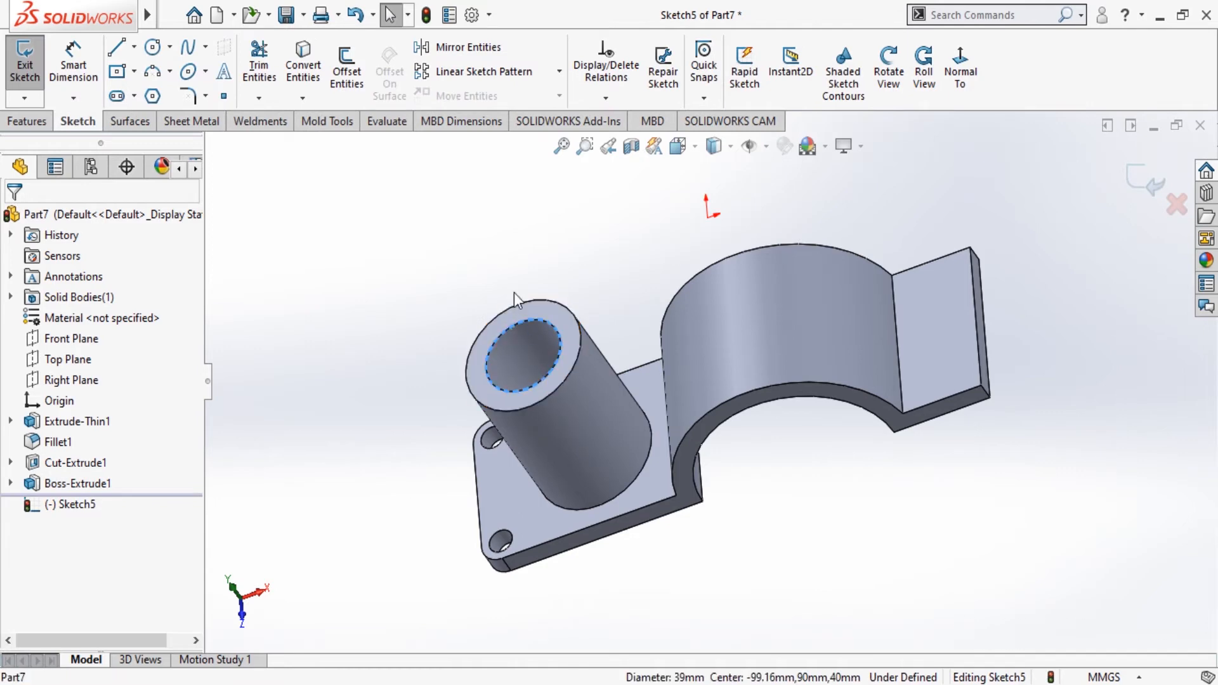
click(303, 64)
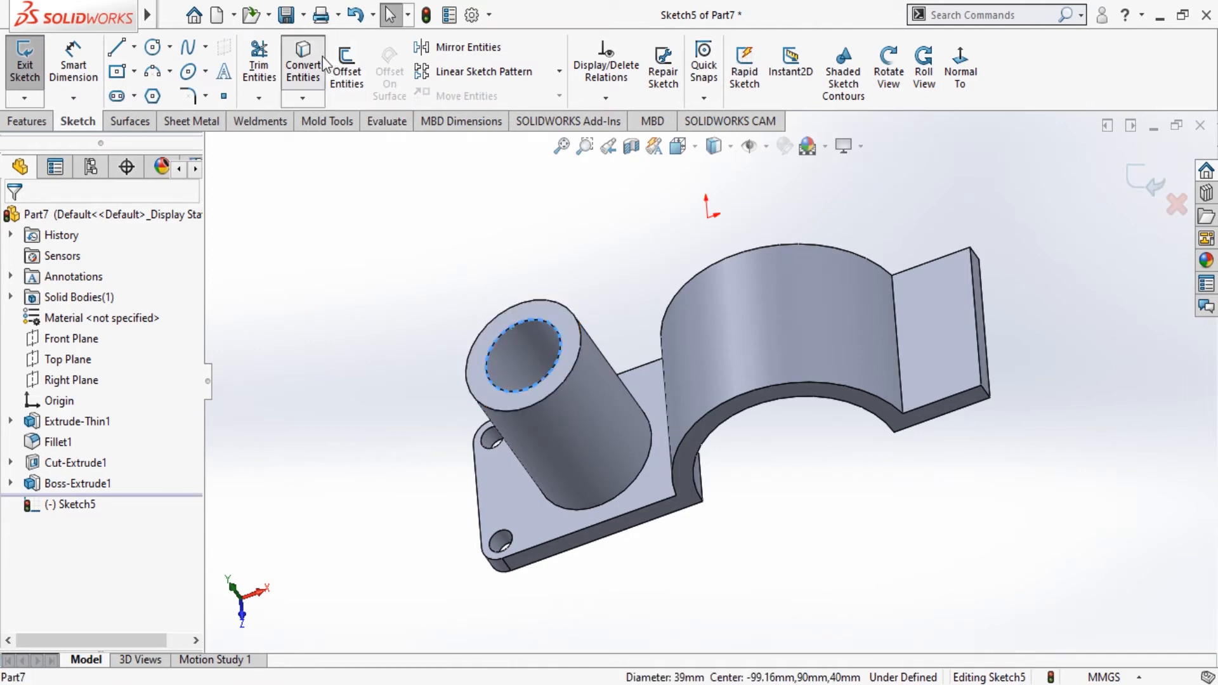
Cut the converted circle through the boss and flange with a blind Extruded Cut 90 mm deep.
click(25, 121)
click(265, 70)
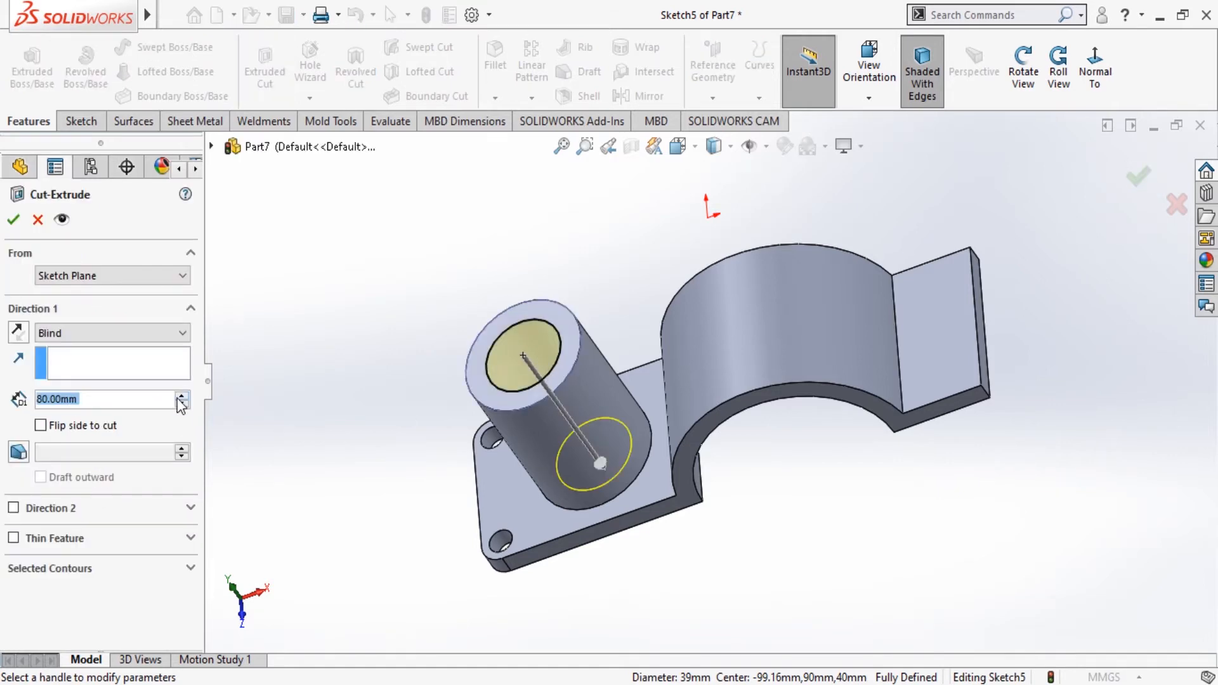
click(180, 396)
click(178, 395)
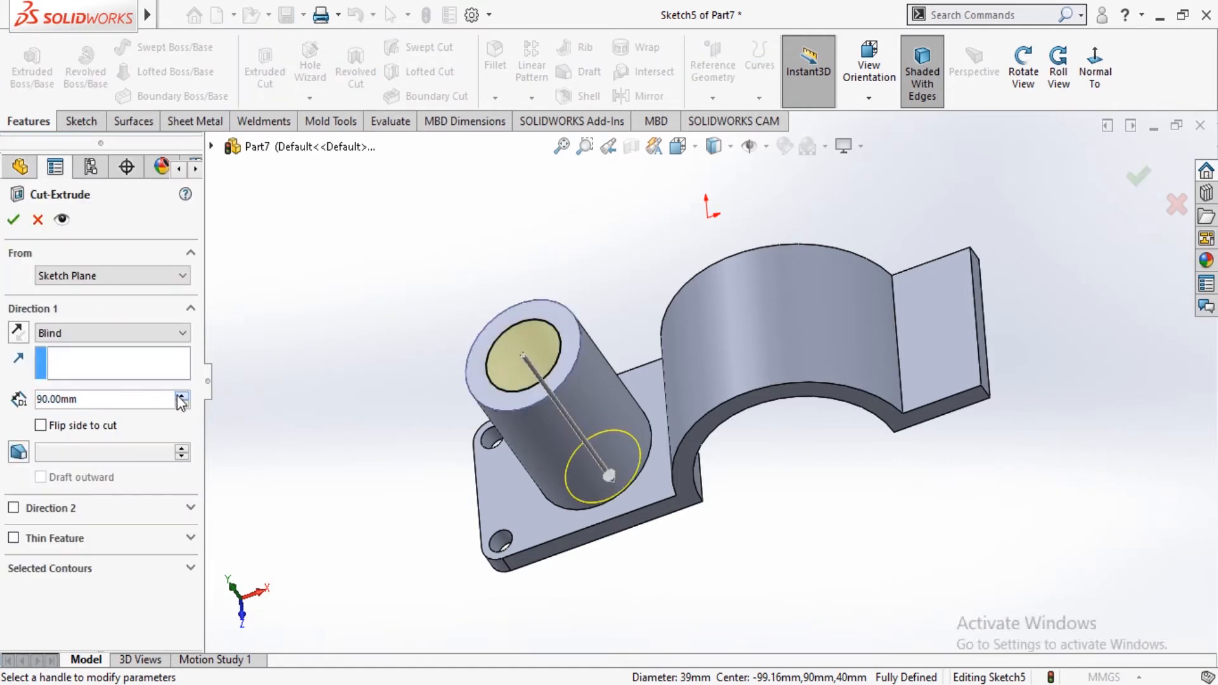
click(14, 221)
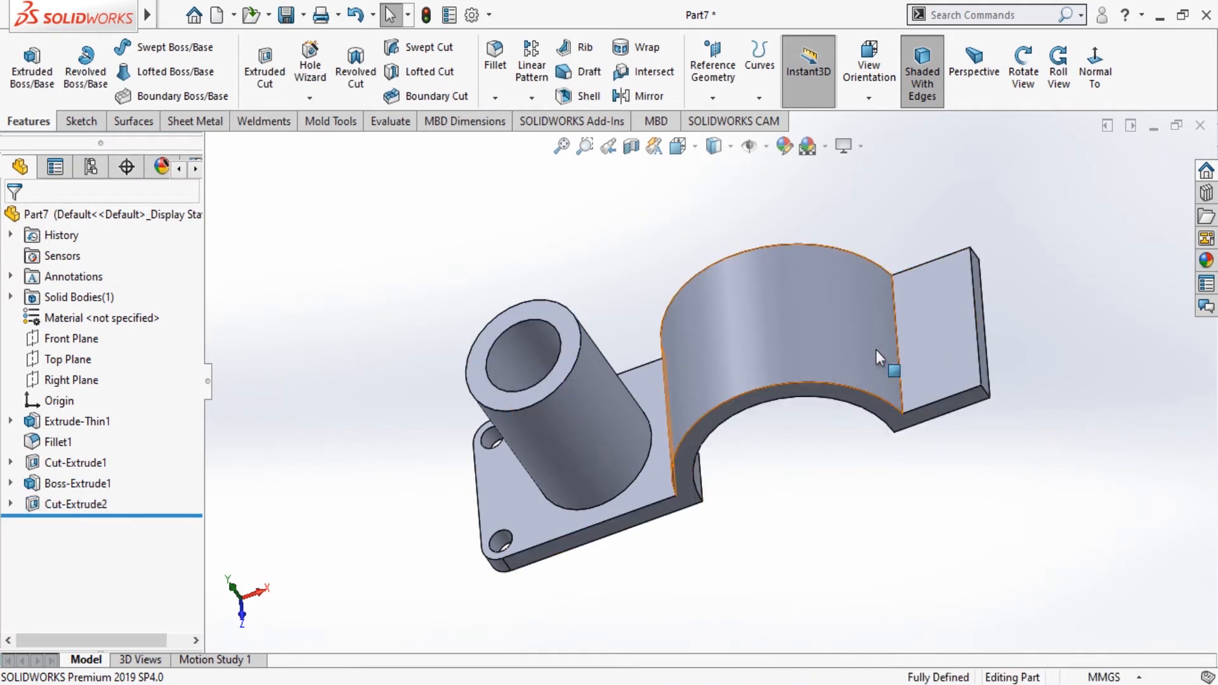
click(72, 362)
click(66, 382)
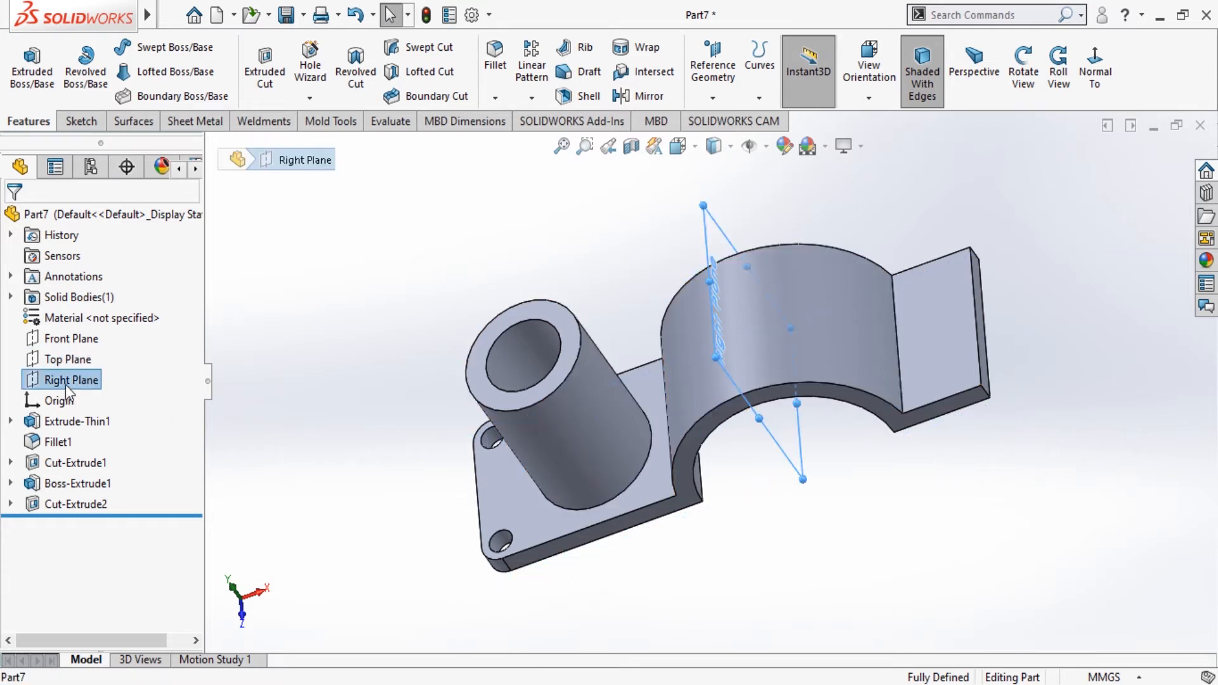
click(55, 357)
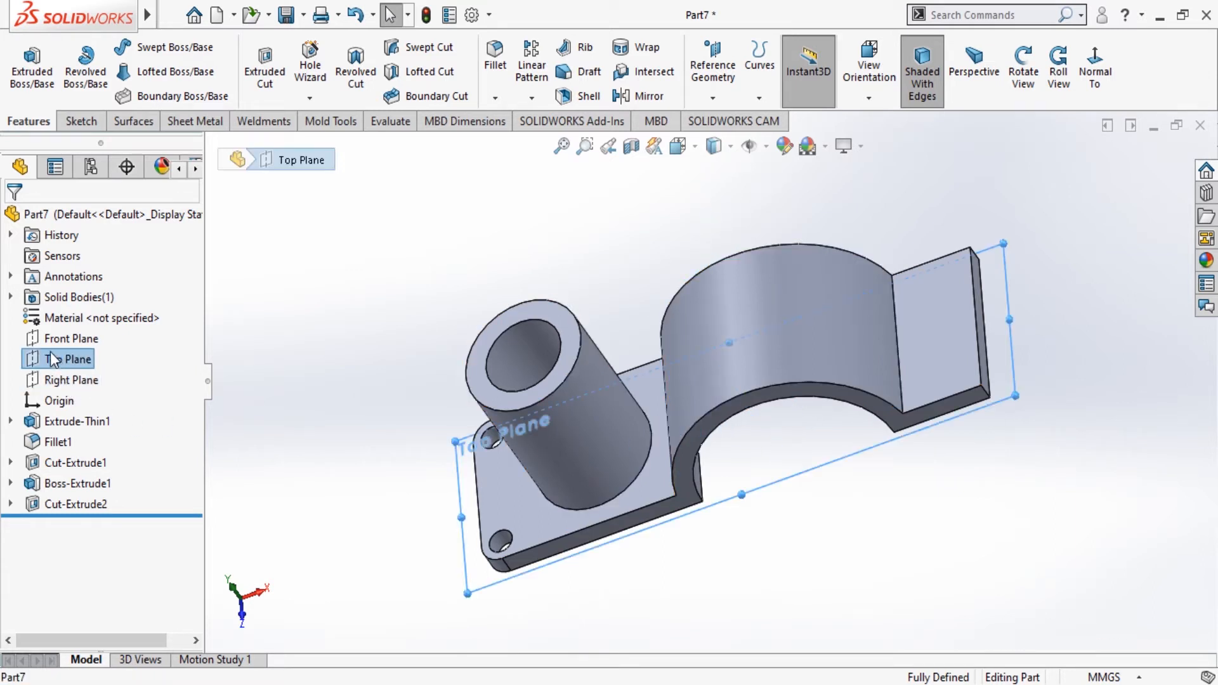
click(44, 338)
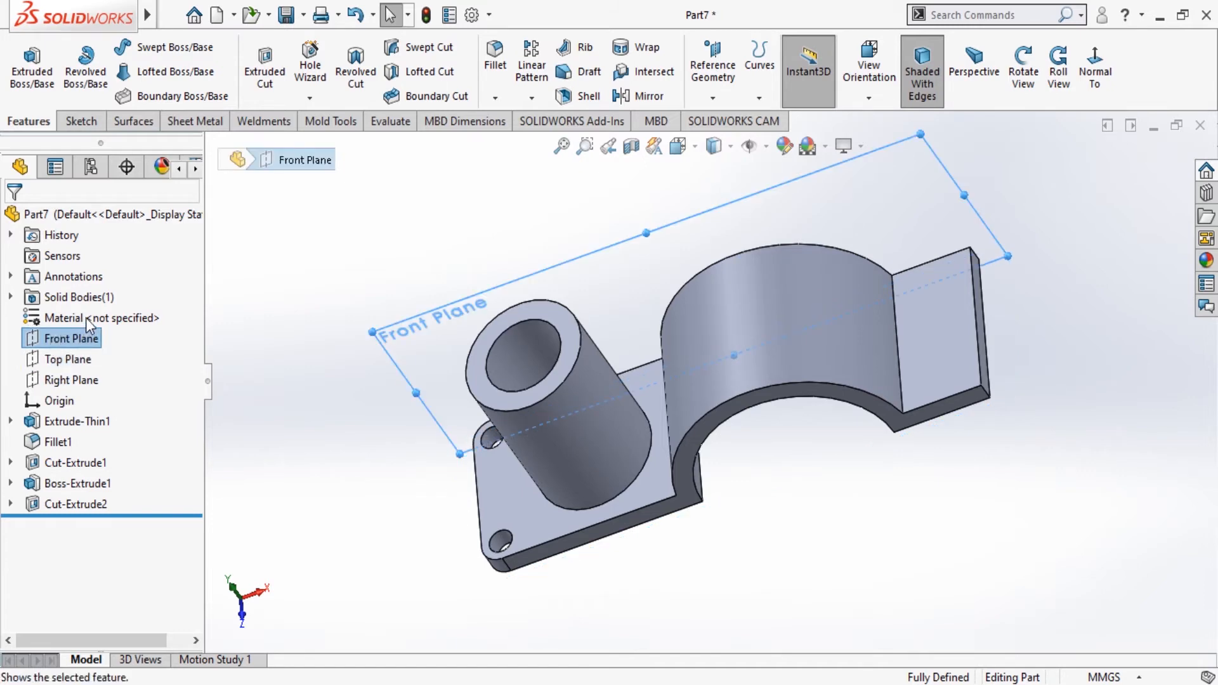
click(66, 312)
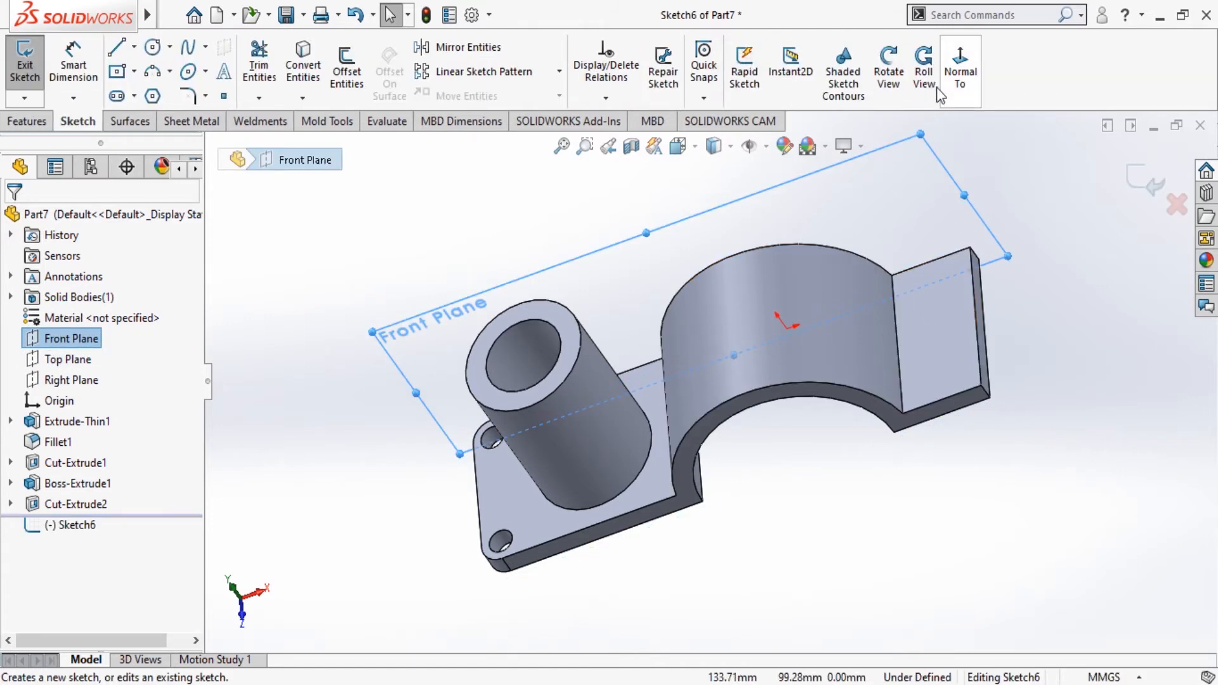
click(888, 64)
drag(1015, 267, 866, 243)
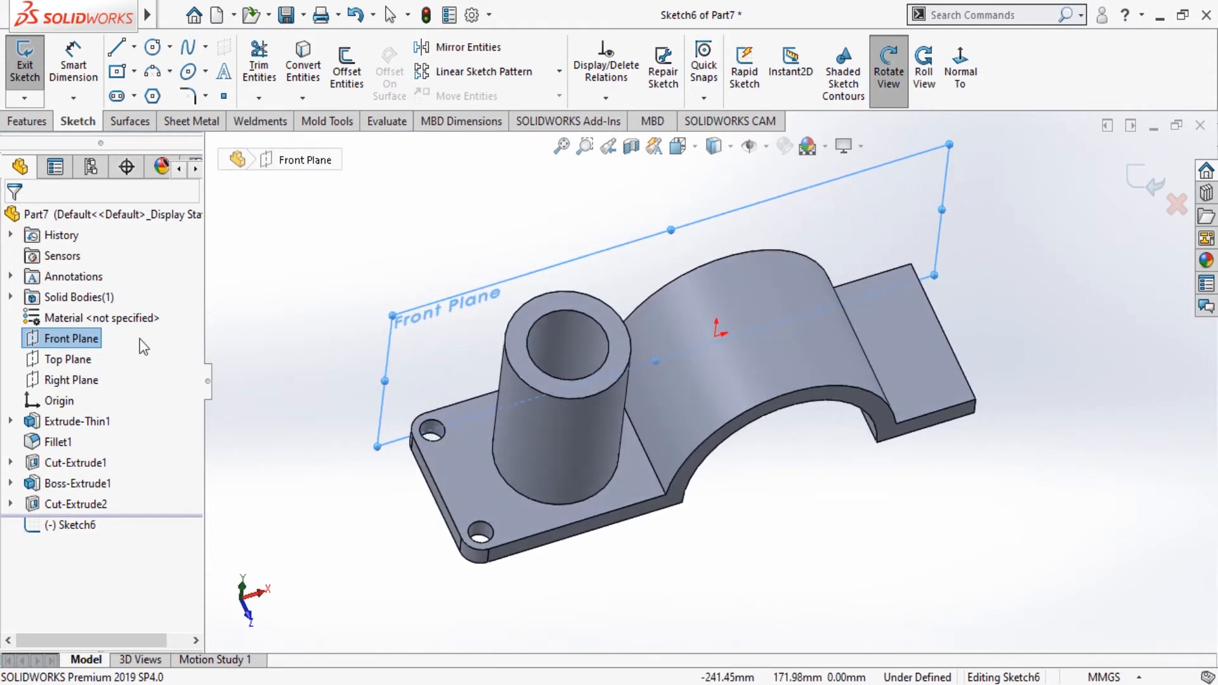
click(1143, 183)
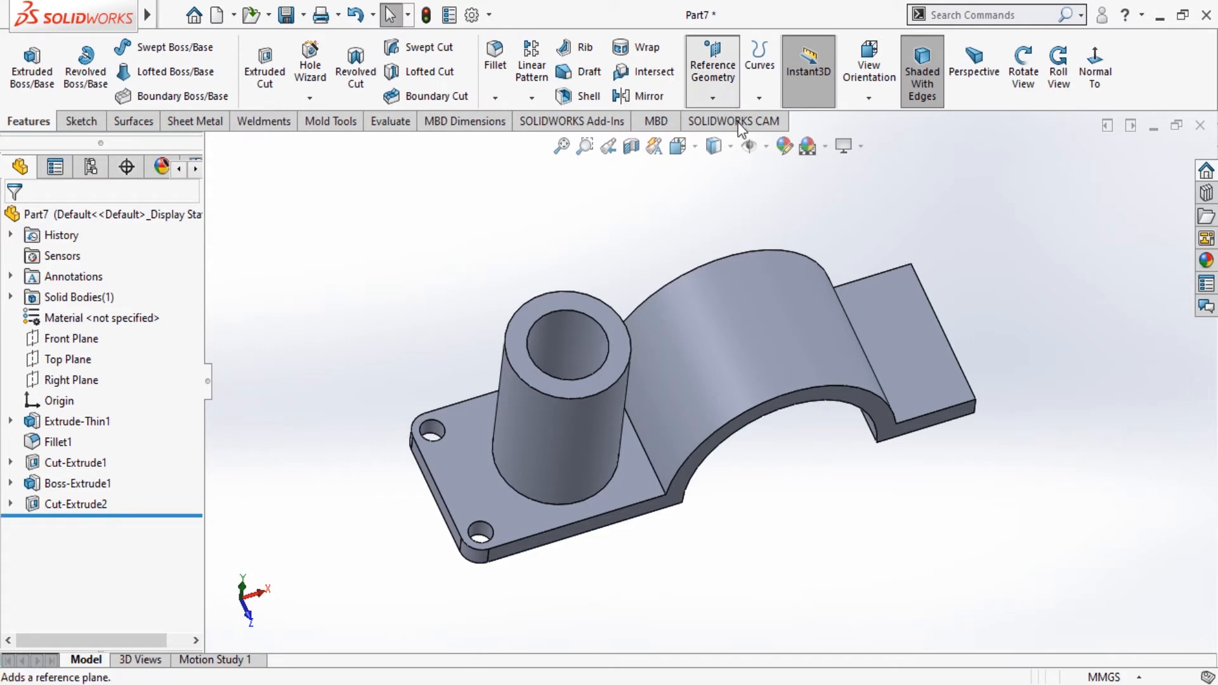
Create a reference plane midway between the bracket's two opposite side faces, which carry the arch profile.
click(713, 66)
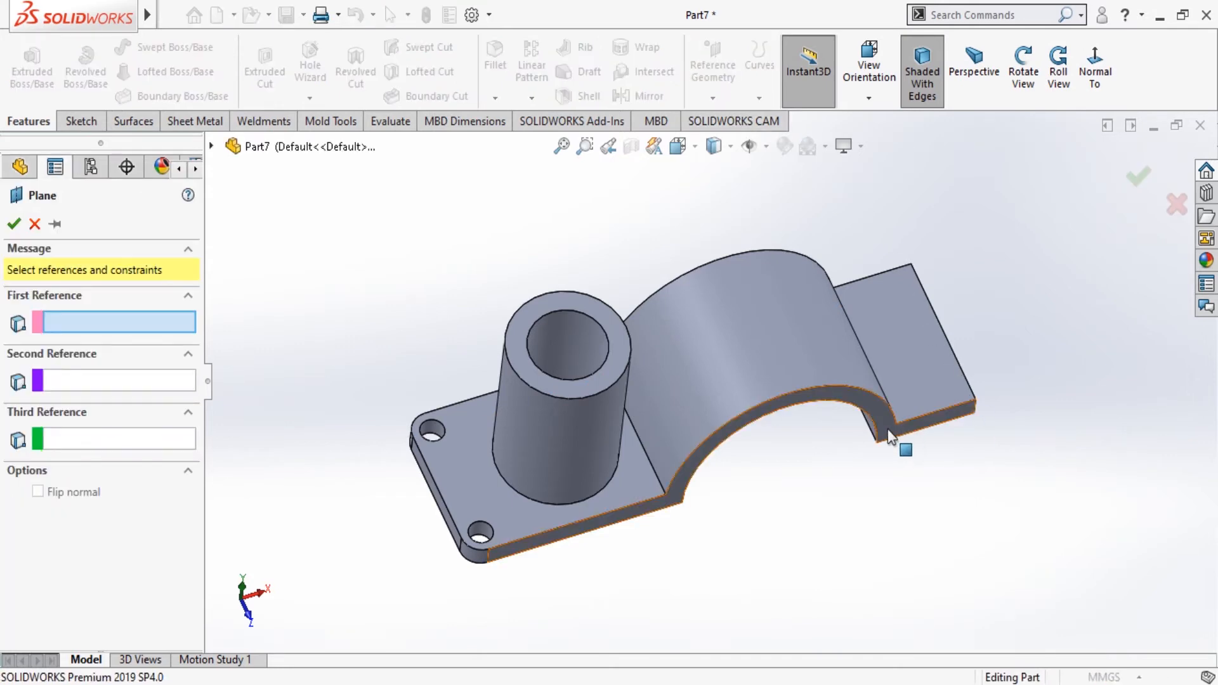
click(890, 437)
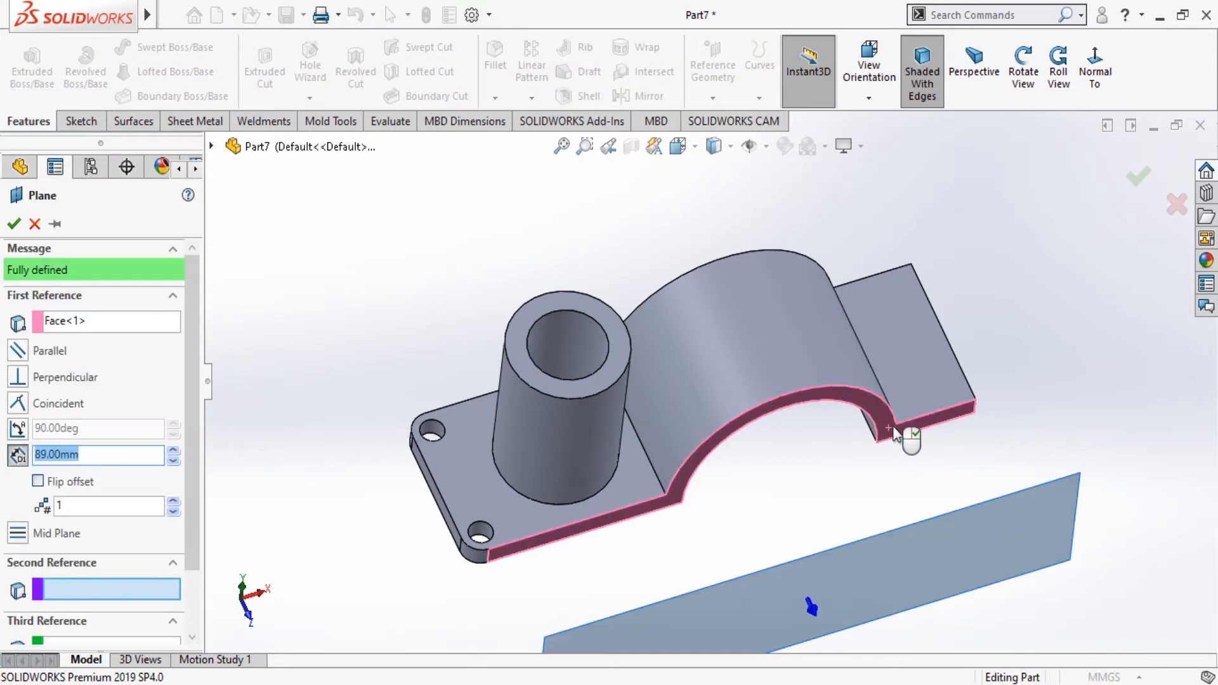
click(1031, 101)
drag(972, 171, 1031, 252)
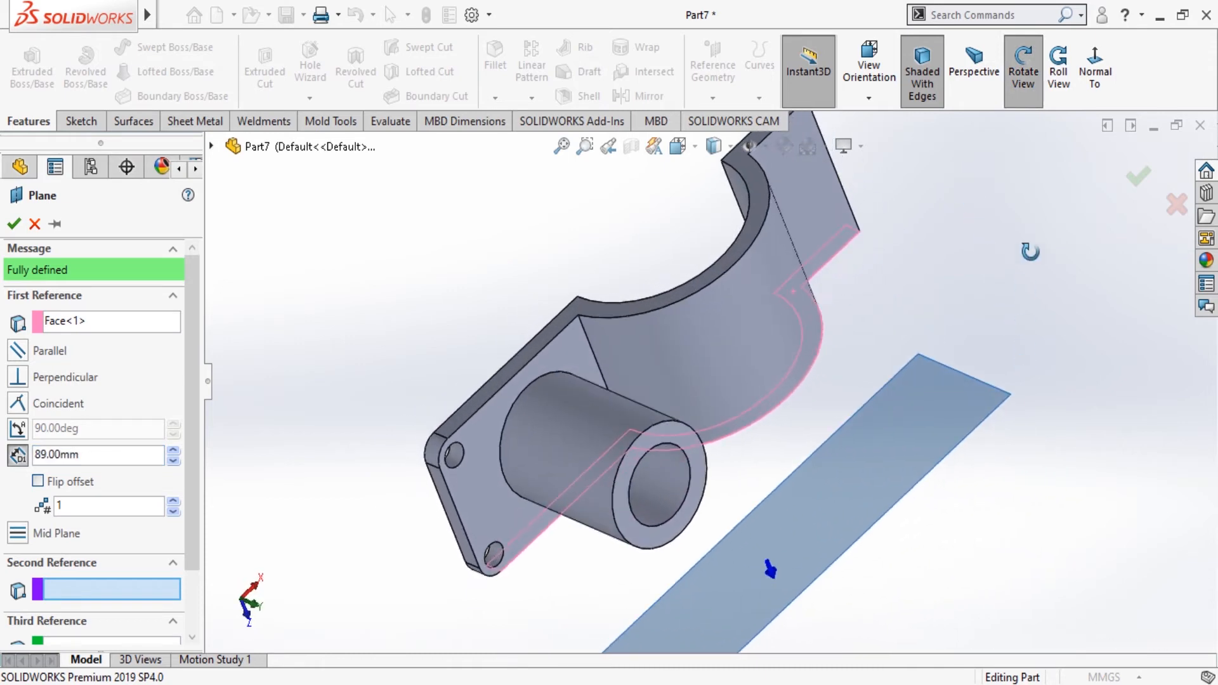
click(1024, 80)
click(765, 214)
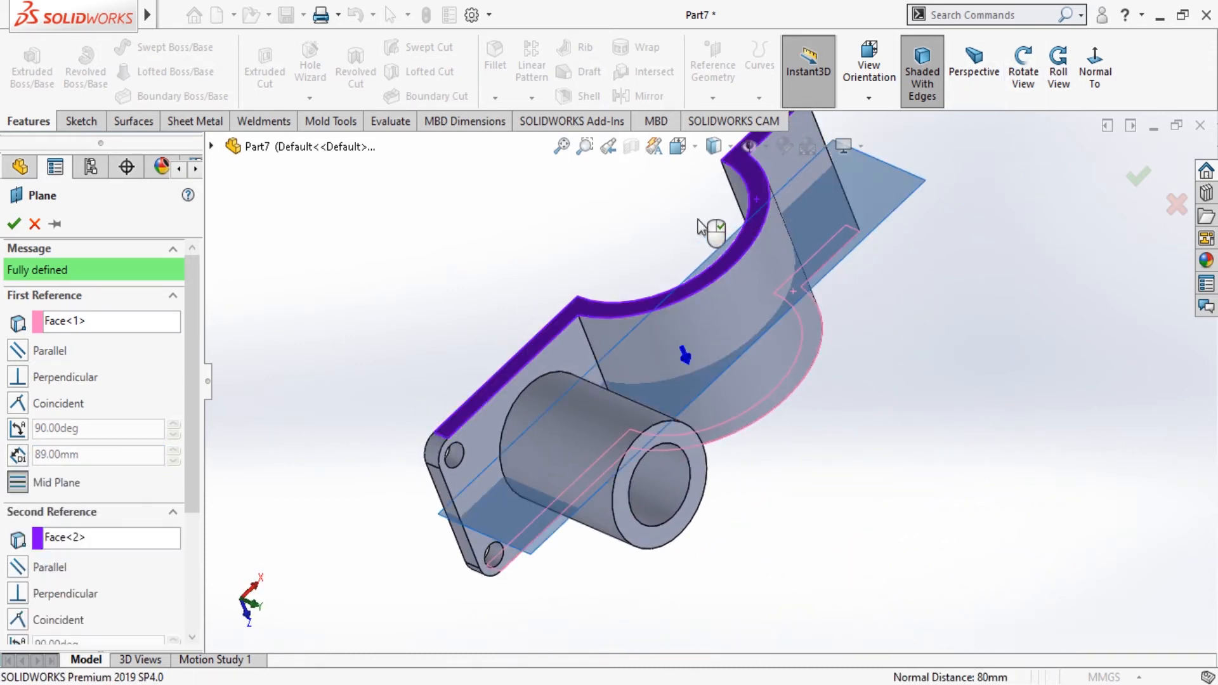
click(13, 224)
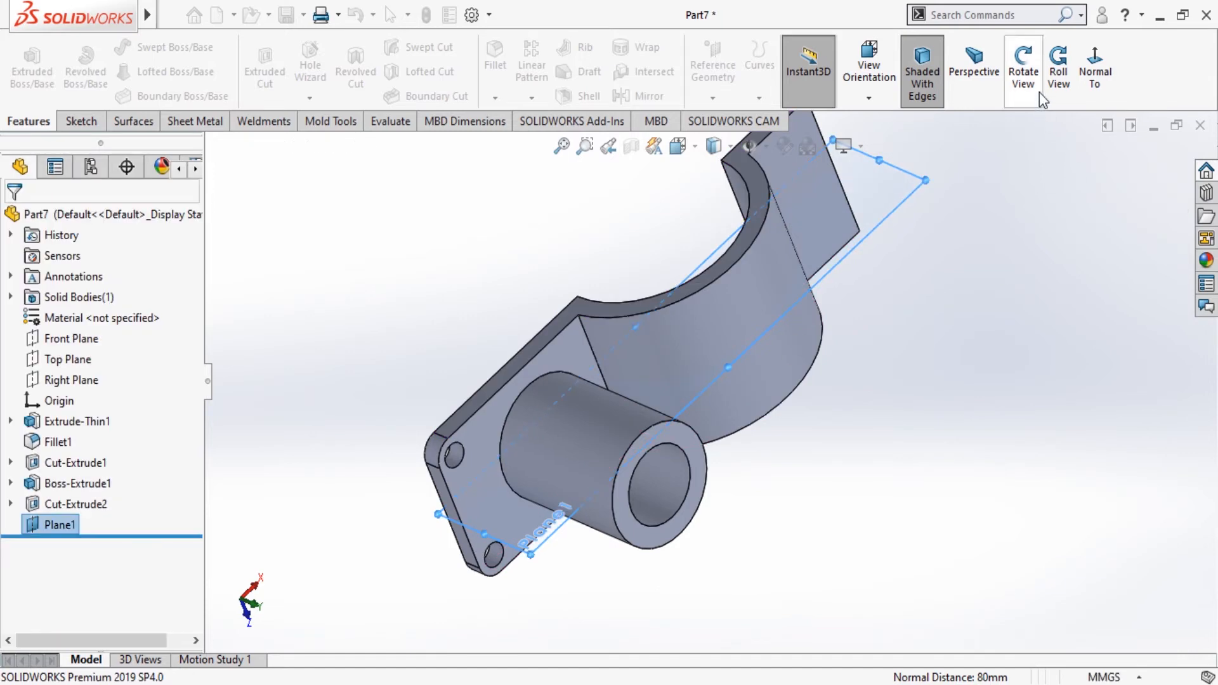
Start a sketch on the reference plane midway between the bracket's side faces, viewed face-on.
click(1104, 73)
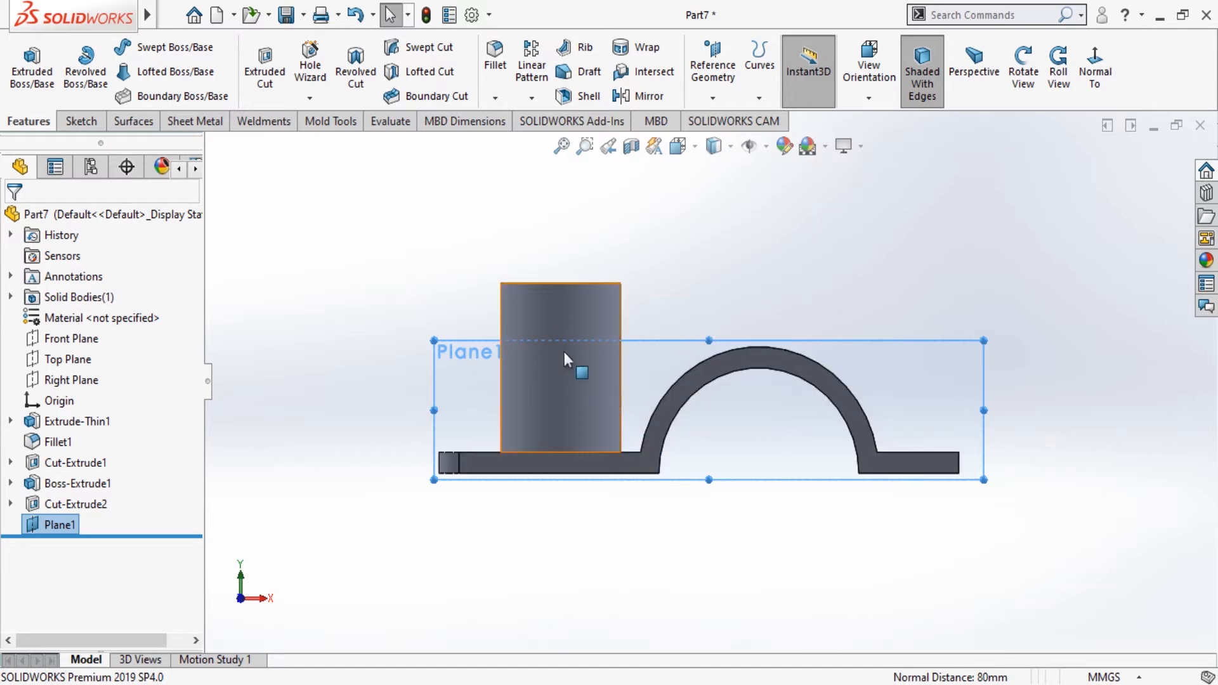
click(651, 413)
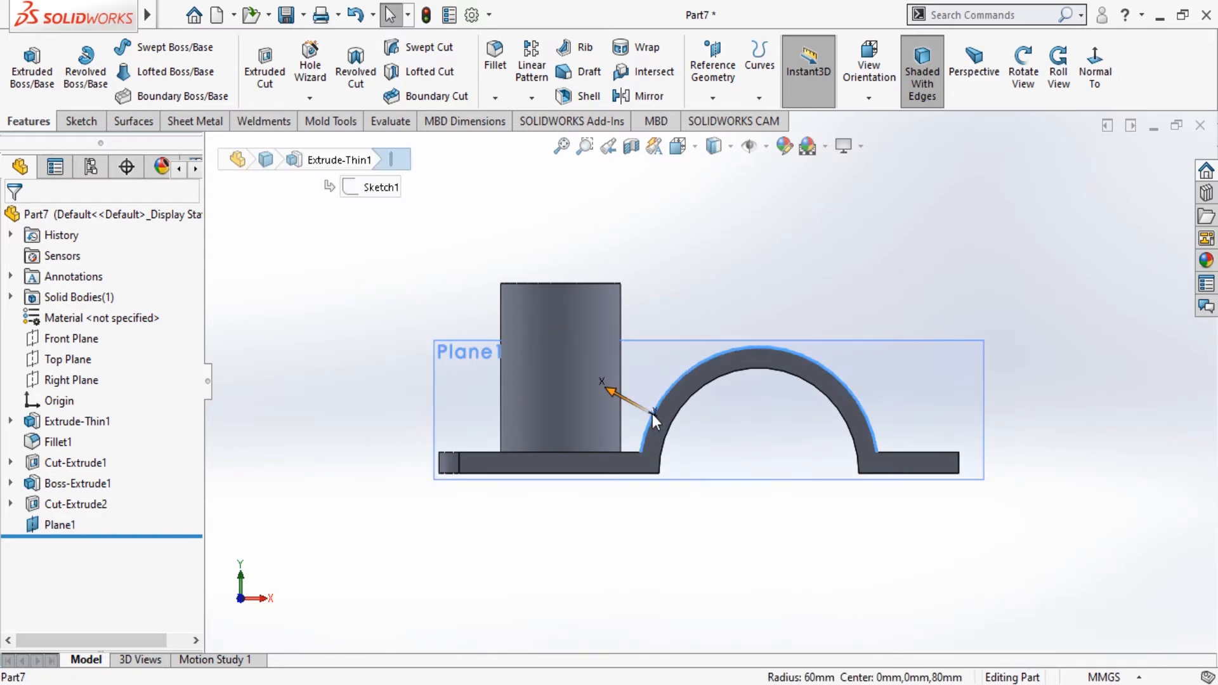
click(454, 350)
click(523, 328)
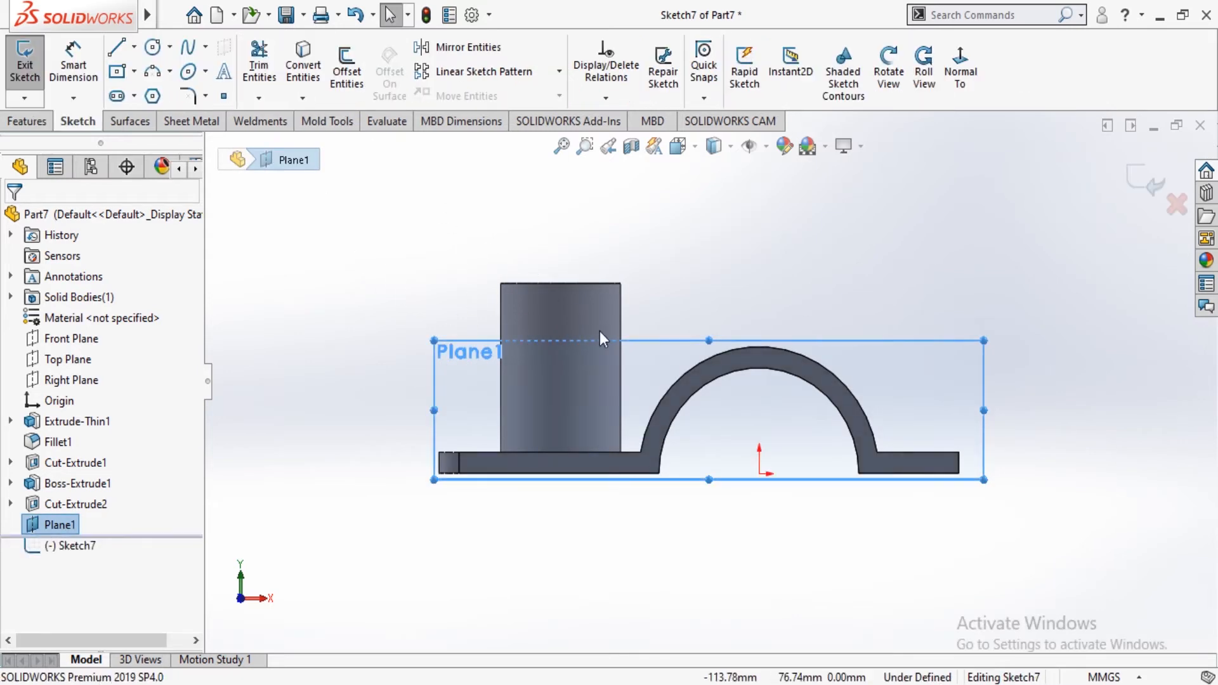
Convert the arch's outer arc, the longer flange's upper edge and the boss's arch-side silhouette into the sketch, trimming the flange line at the boss.
click(702, 365)
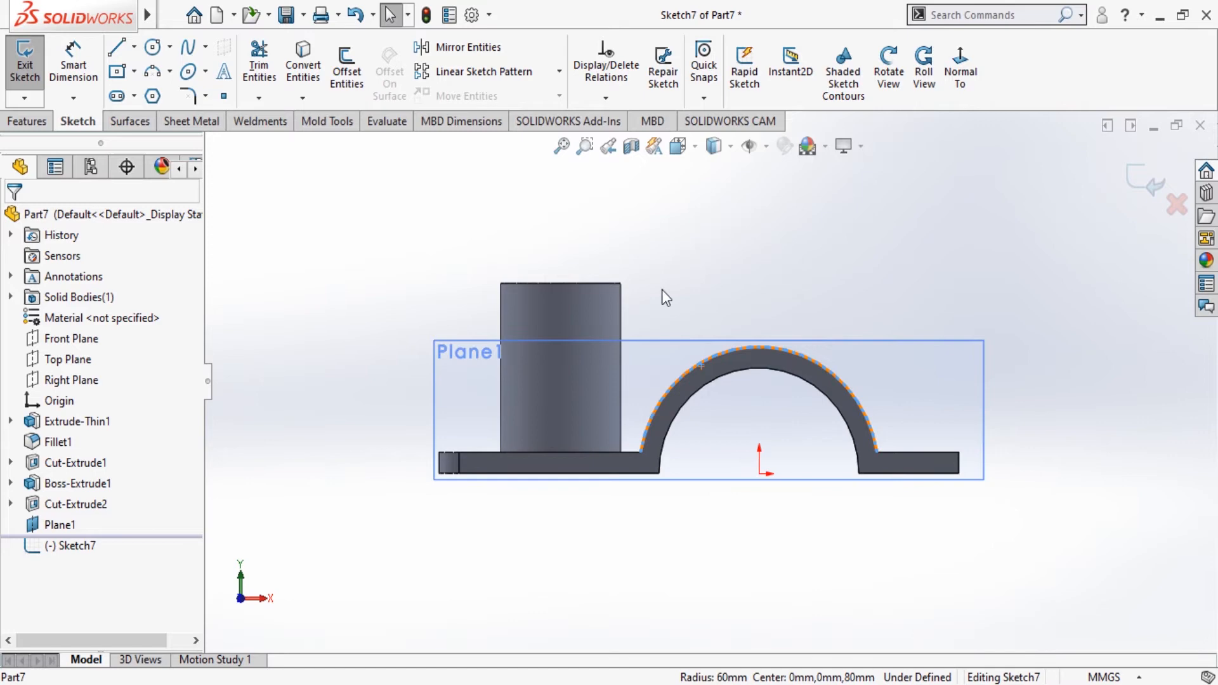
click(306, 73)
click(629, 453)
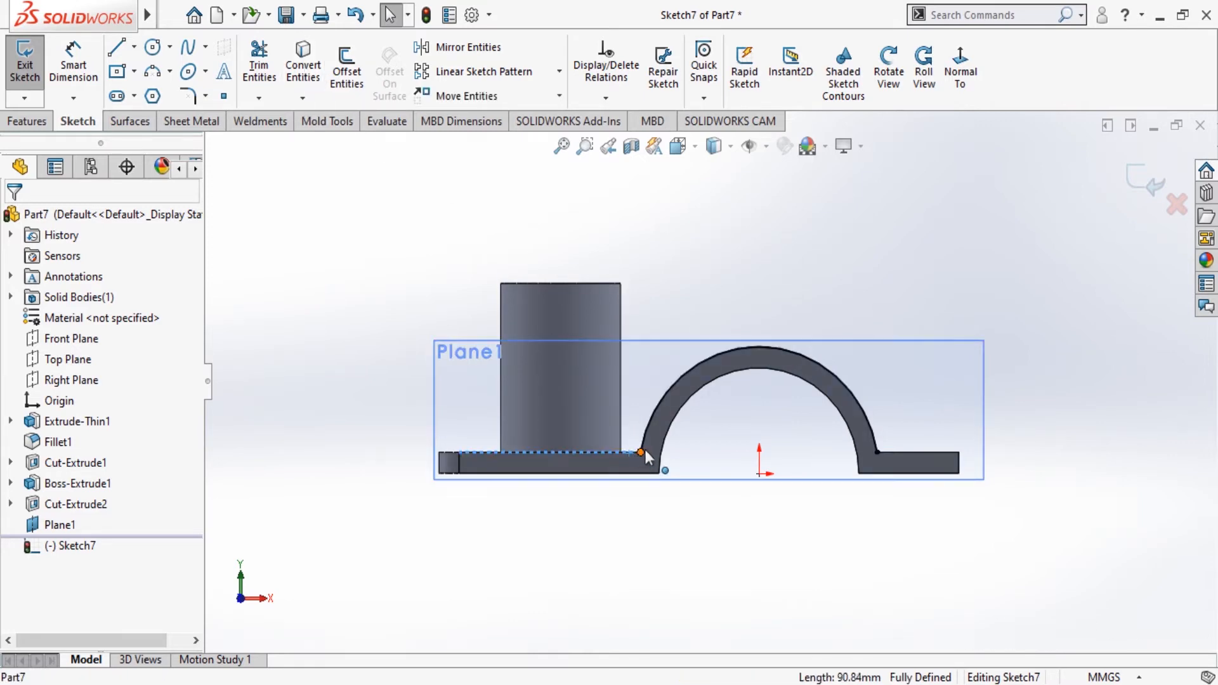
click(305, 73)
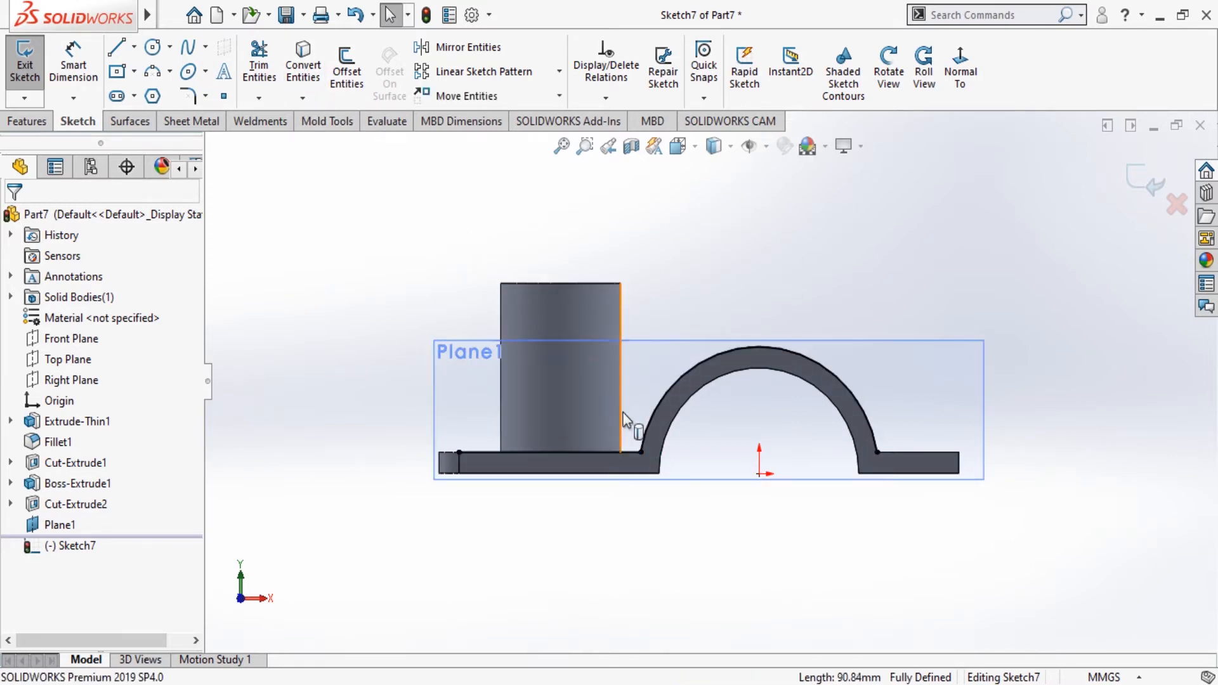
click(573, 291)
click(303, 70)
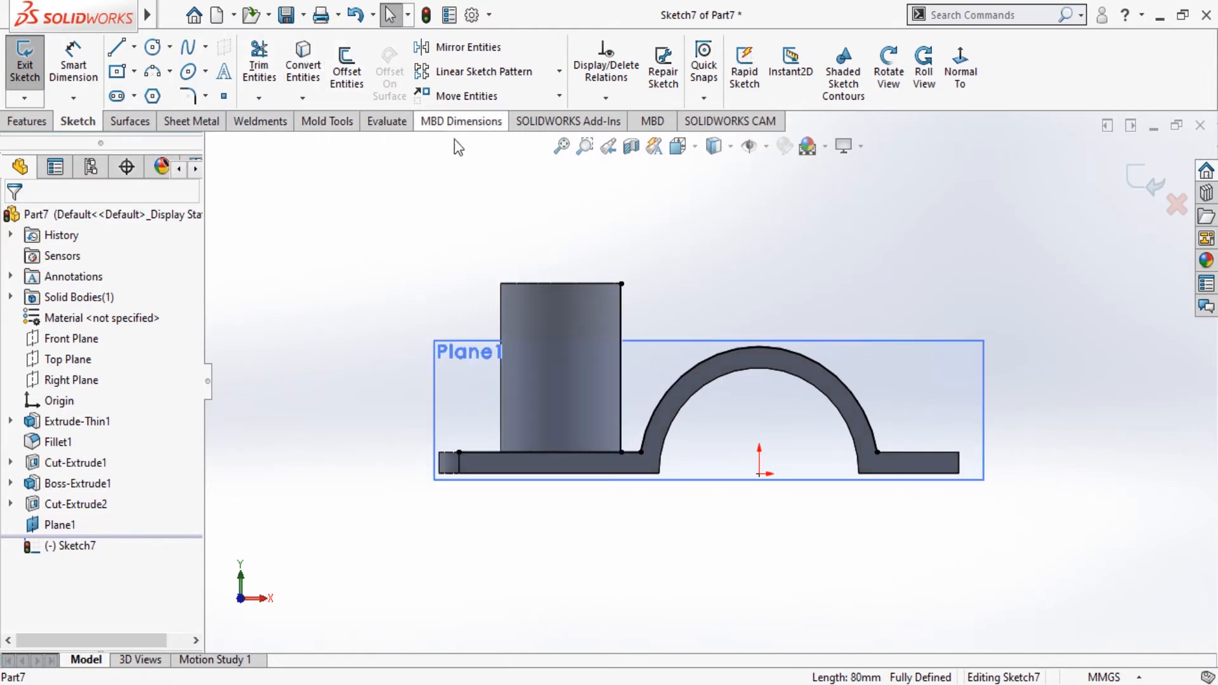
click(260, 64)
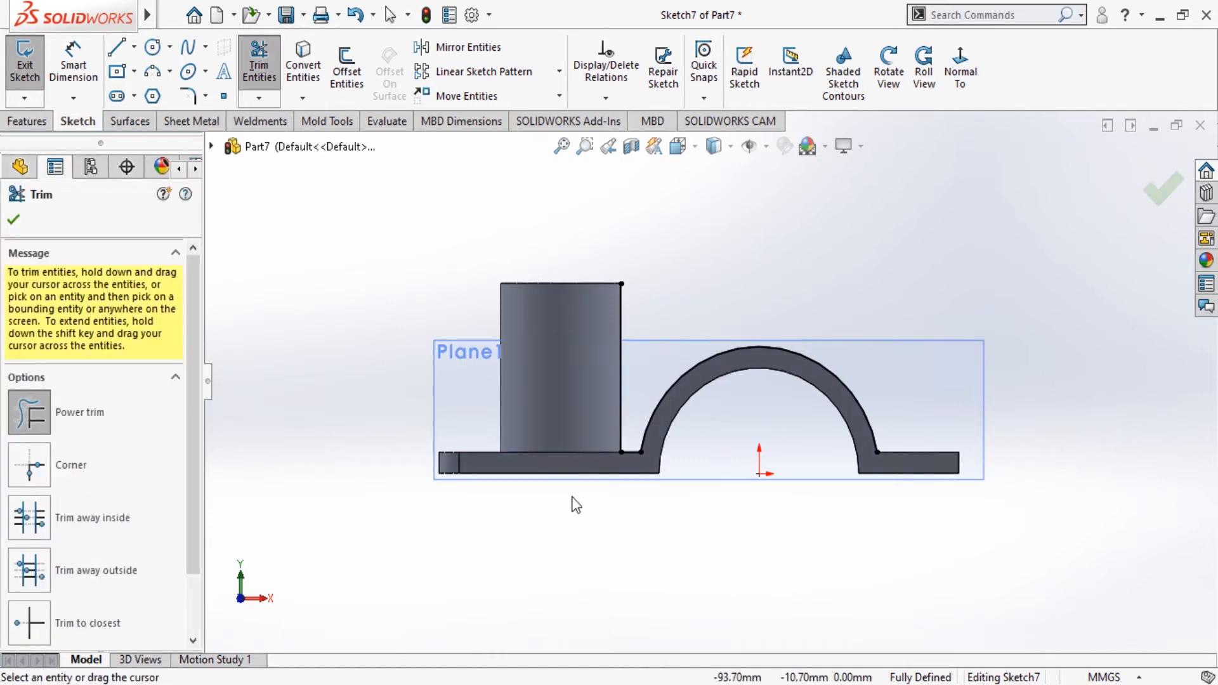
click(13, 221)
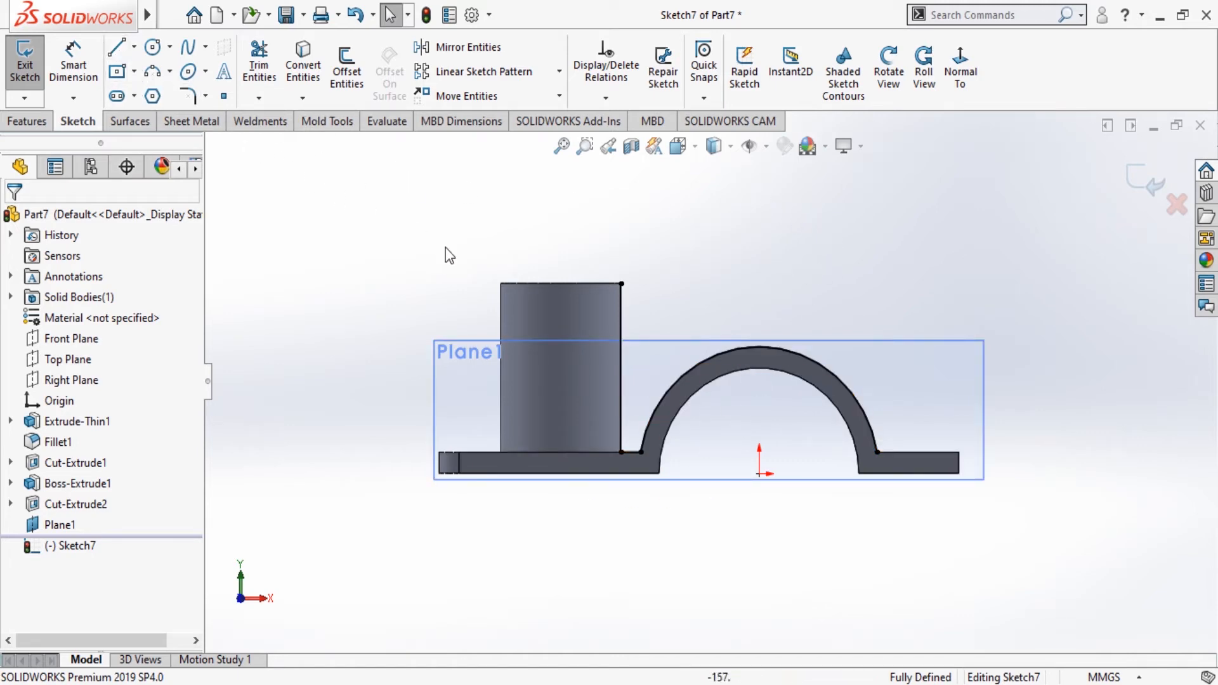
Sketch two concentric circles, about 64 mm and 91 mm in diameter, centred about 137 mm directly above the origin.
click(153, 43)
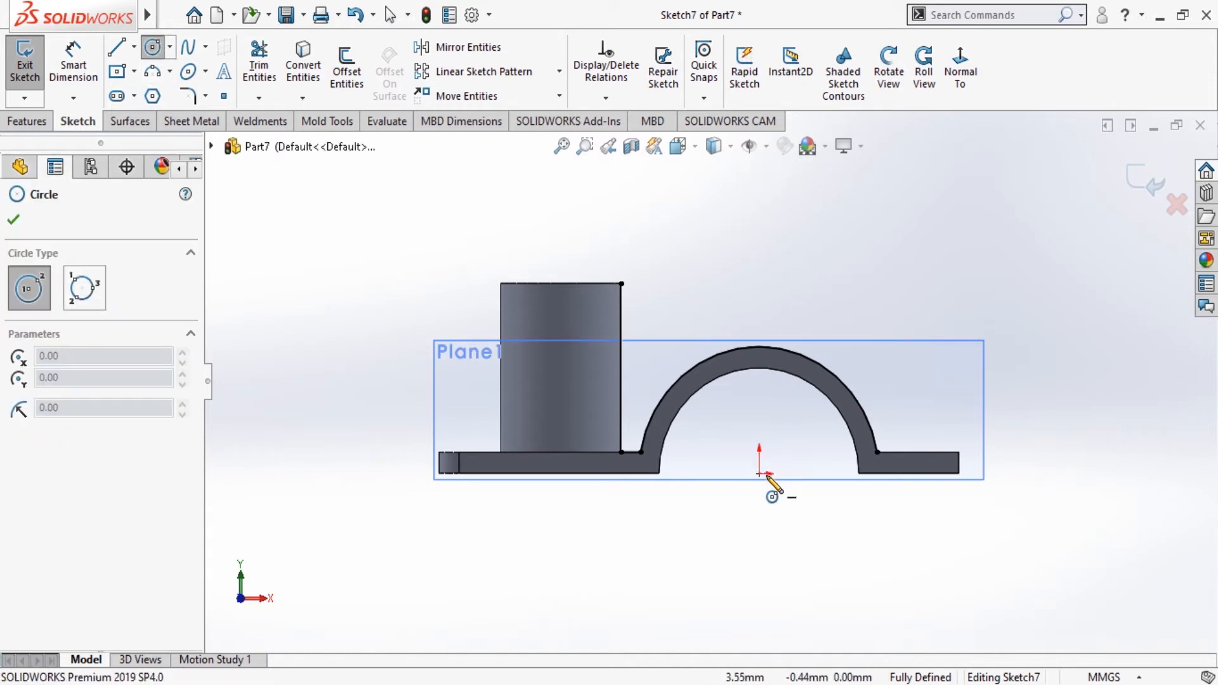
click(760, 186)
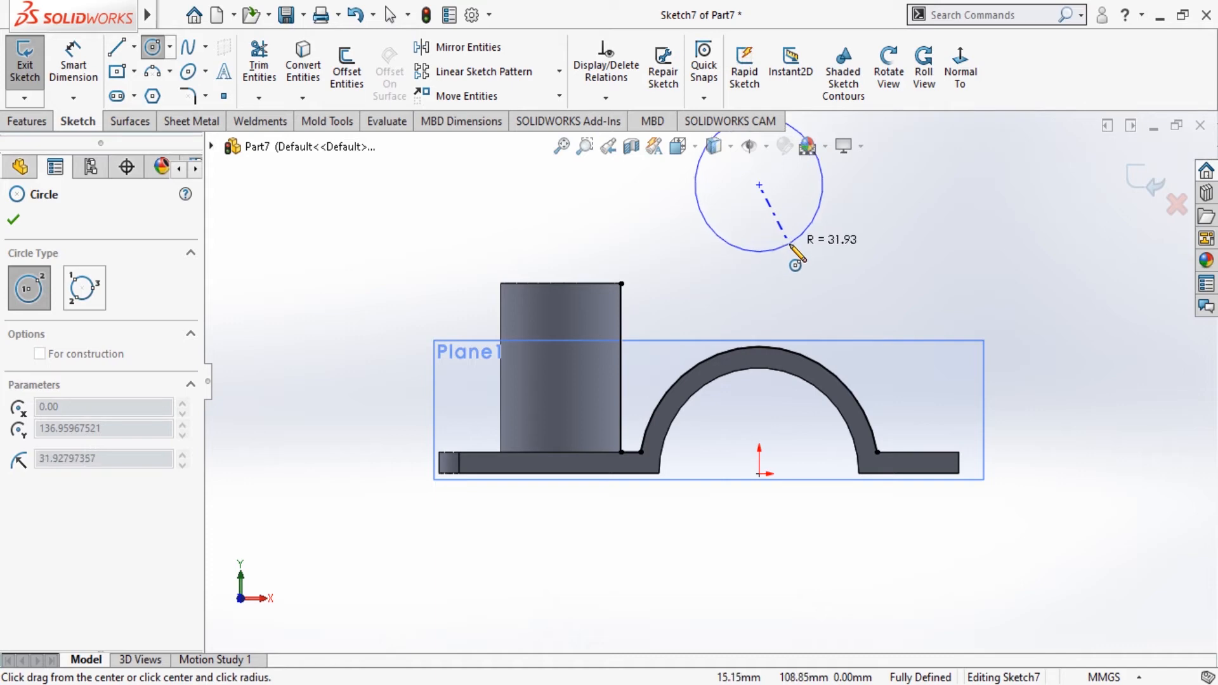
click(788, 243)
click(760, 186)
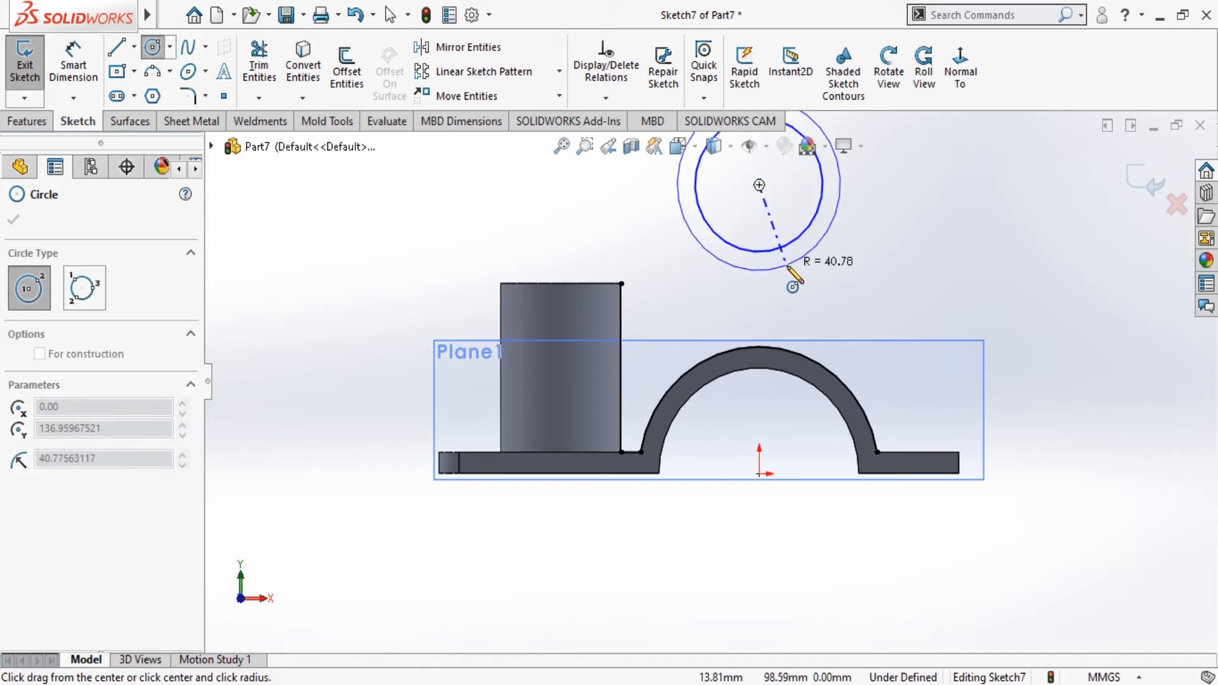
click(798, 273)
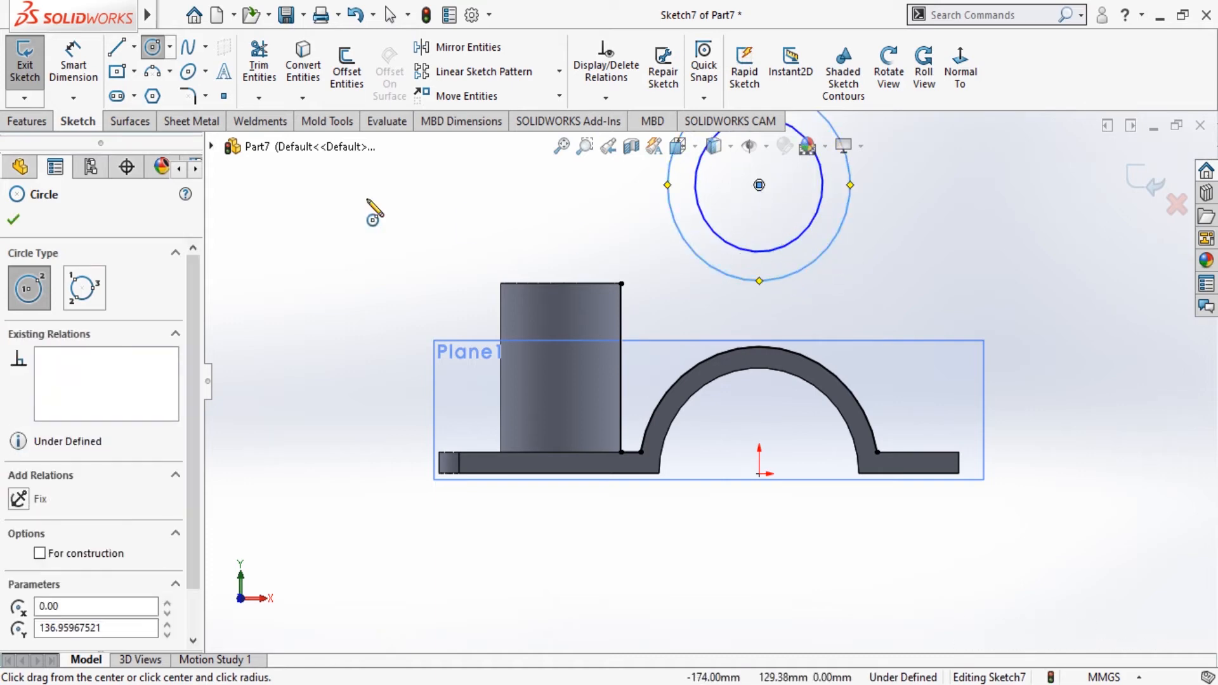
click(13, 220)
Dimension the vertical distance from the origin to the circles' common centre as 130 mm.
click(83, 78)
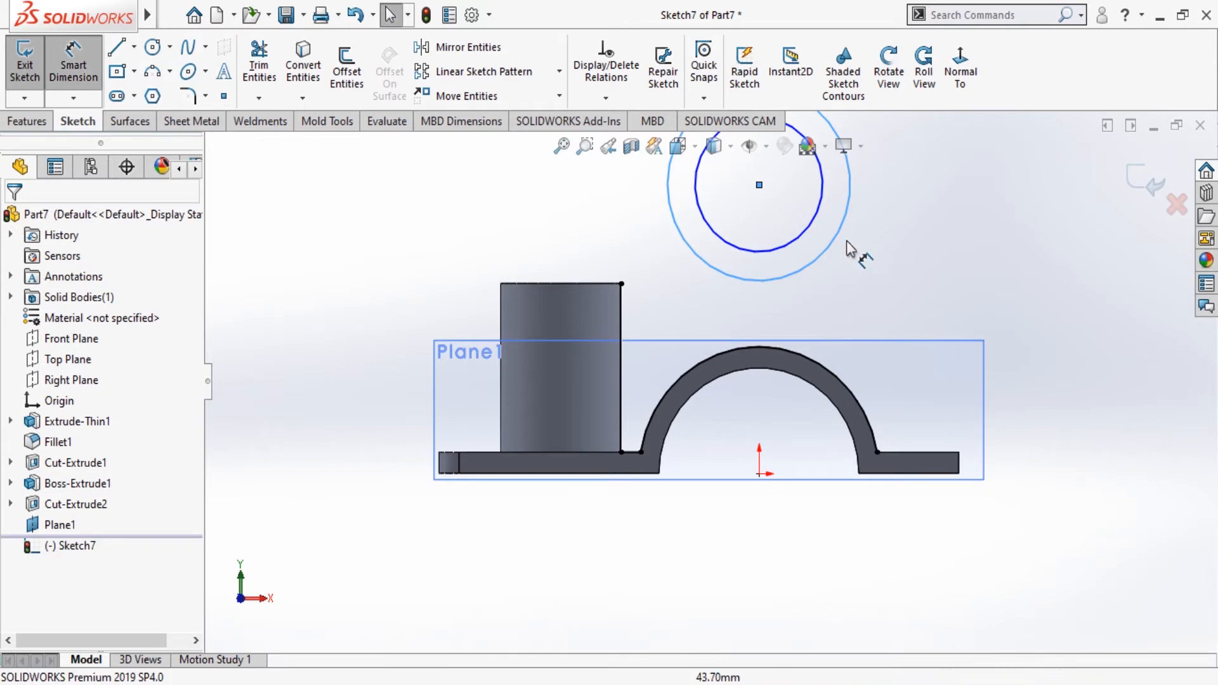
click(759, 186)
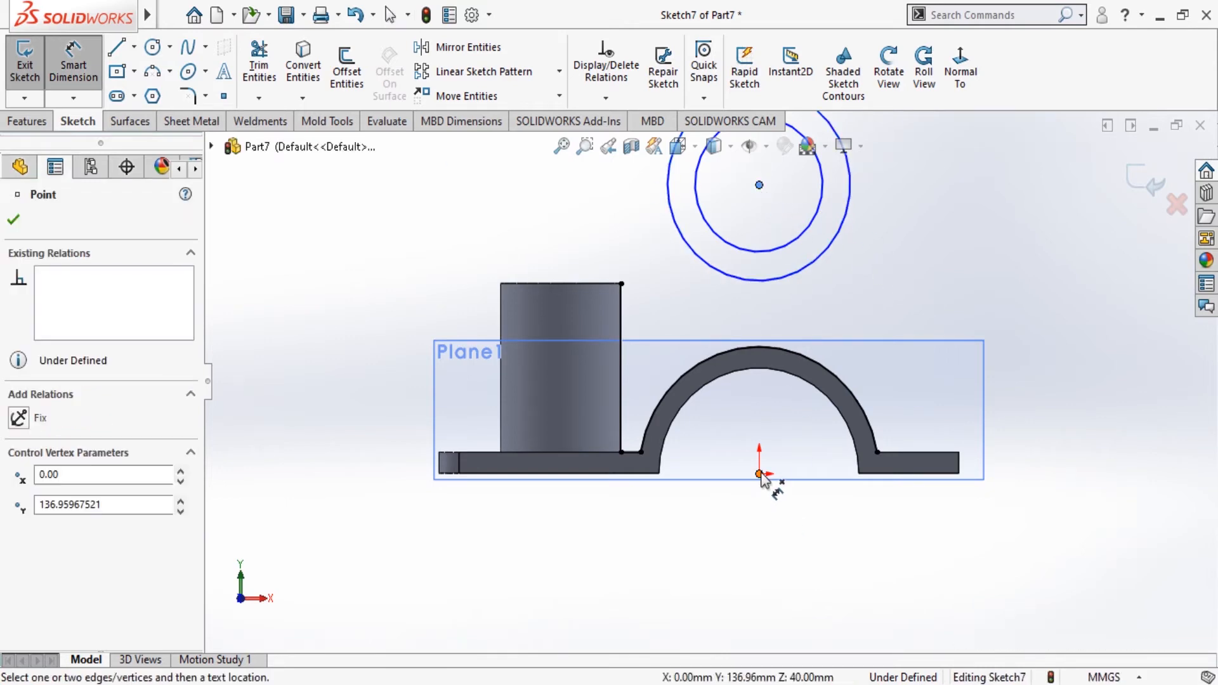
click(760, 473)
click(1048, 349)
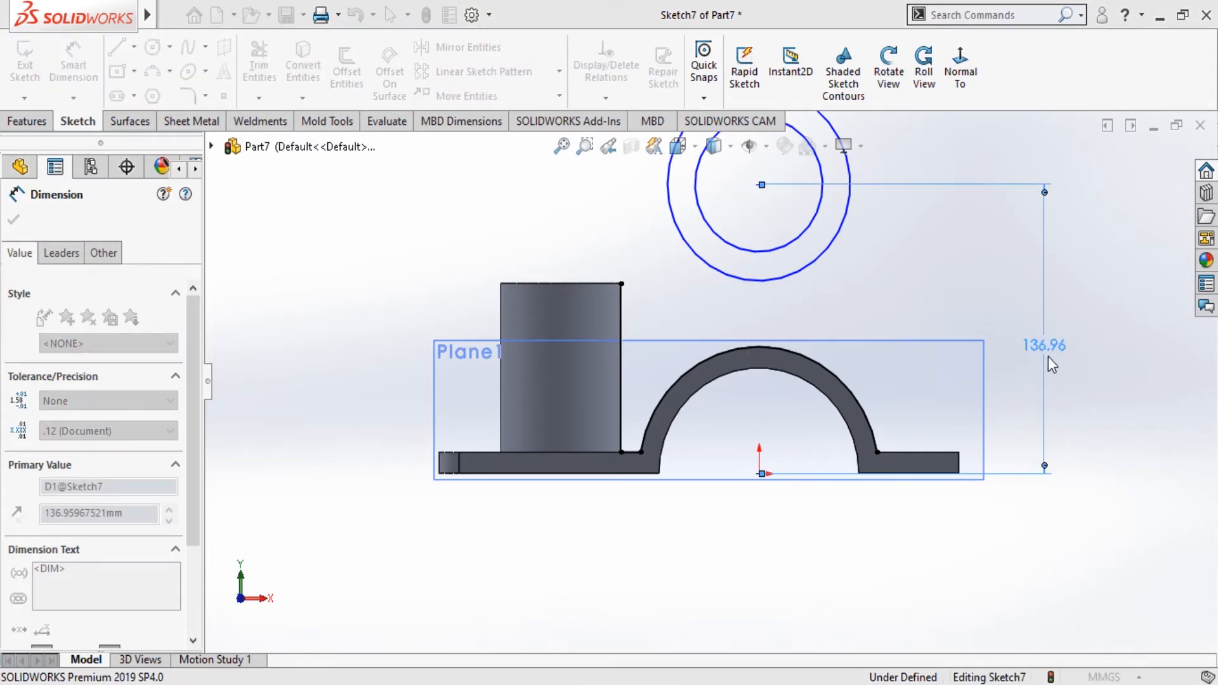
text(130)
key(Return)
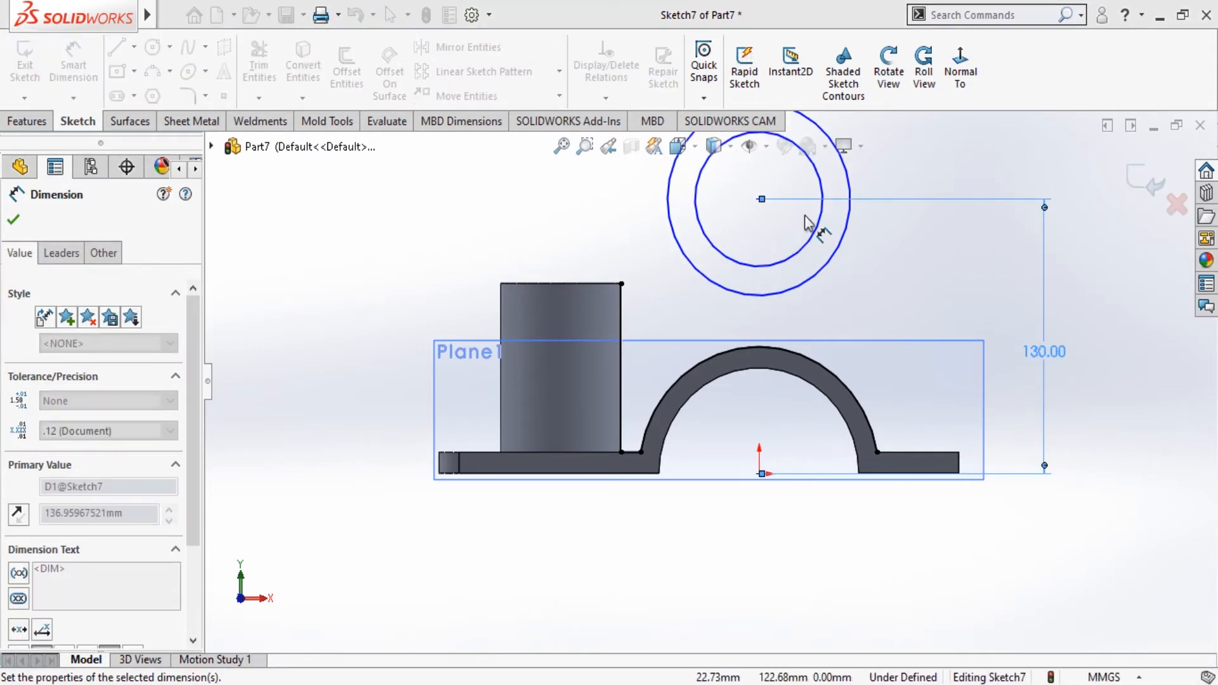
Dimension the inner circle's diameter as 60 mm and the outer circle's diameter as 90 mm.
click(855, 242)
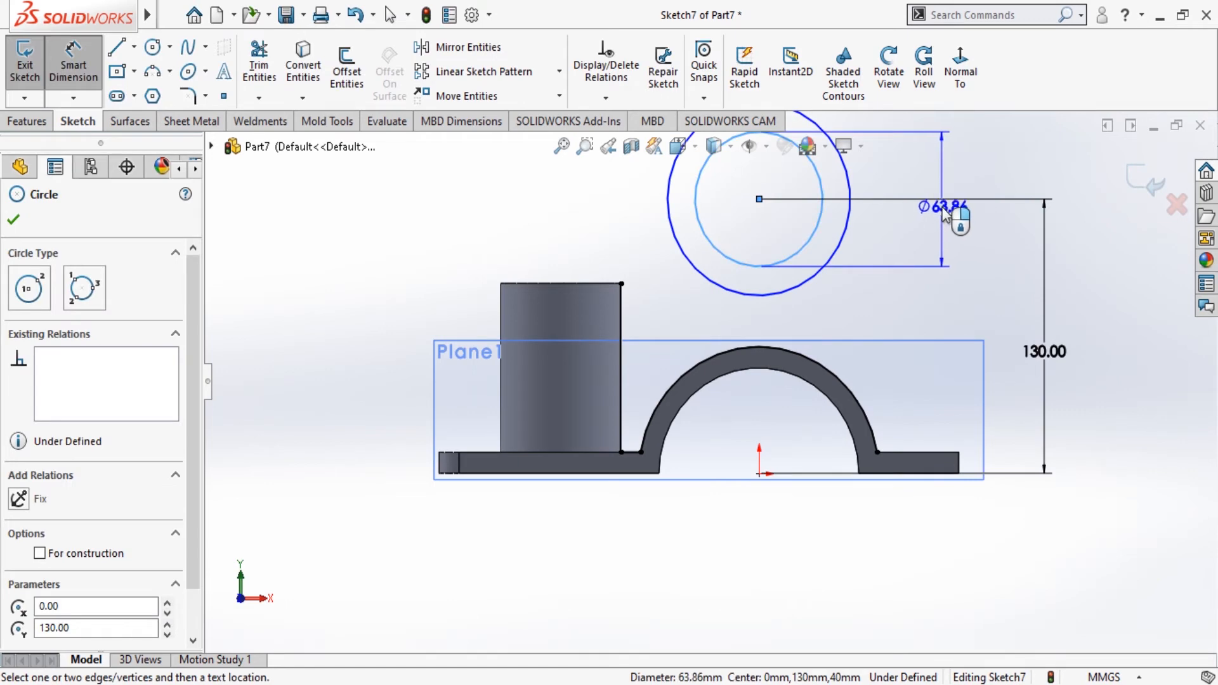
click(955, 234)
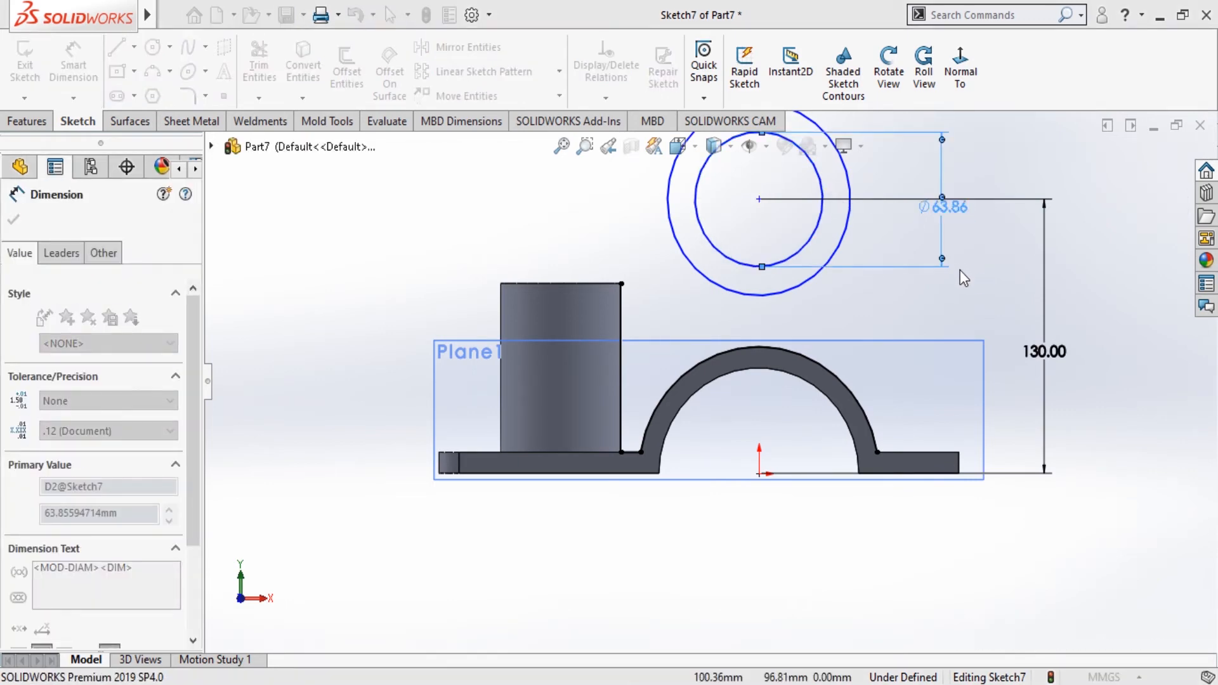
text(60)
key(Return)
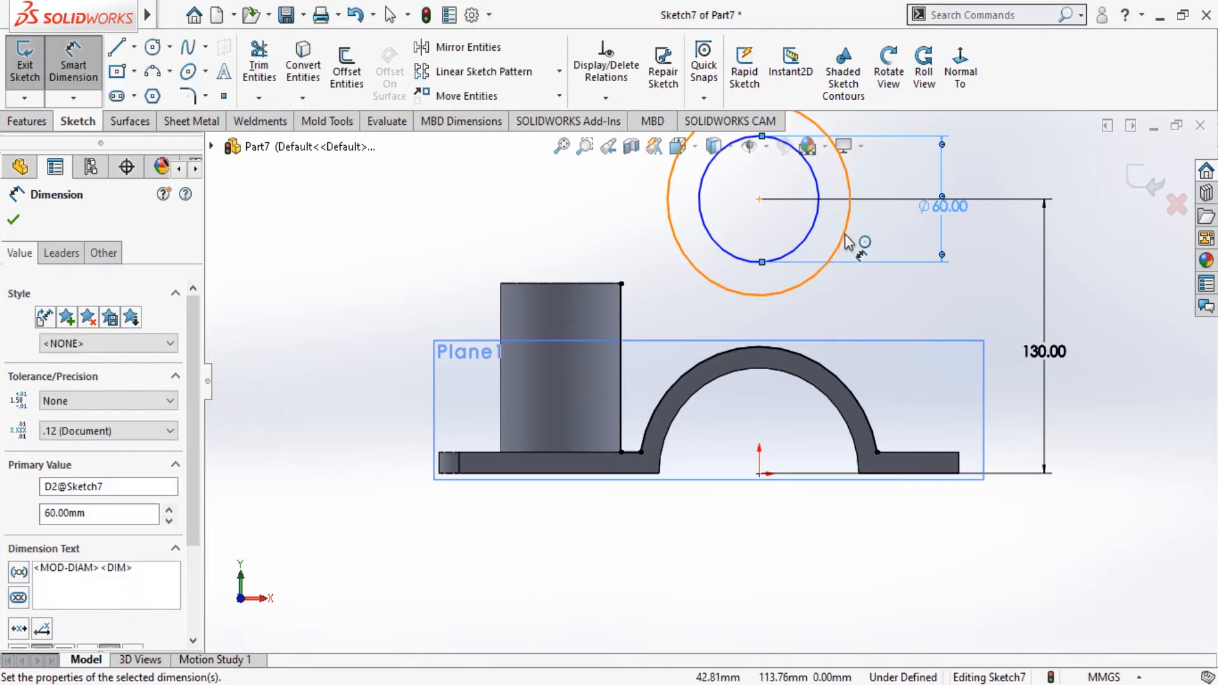
click(850, 242)
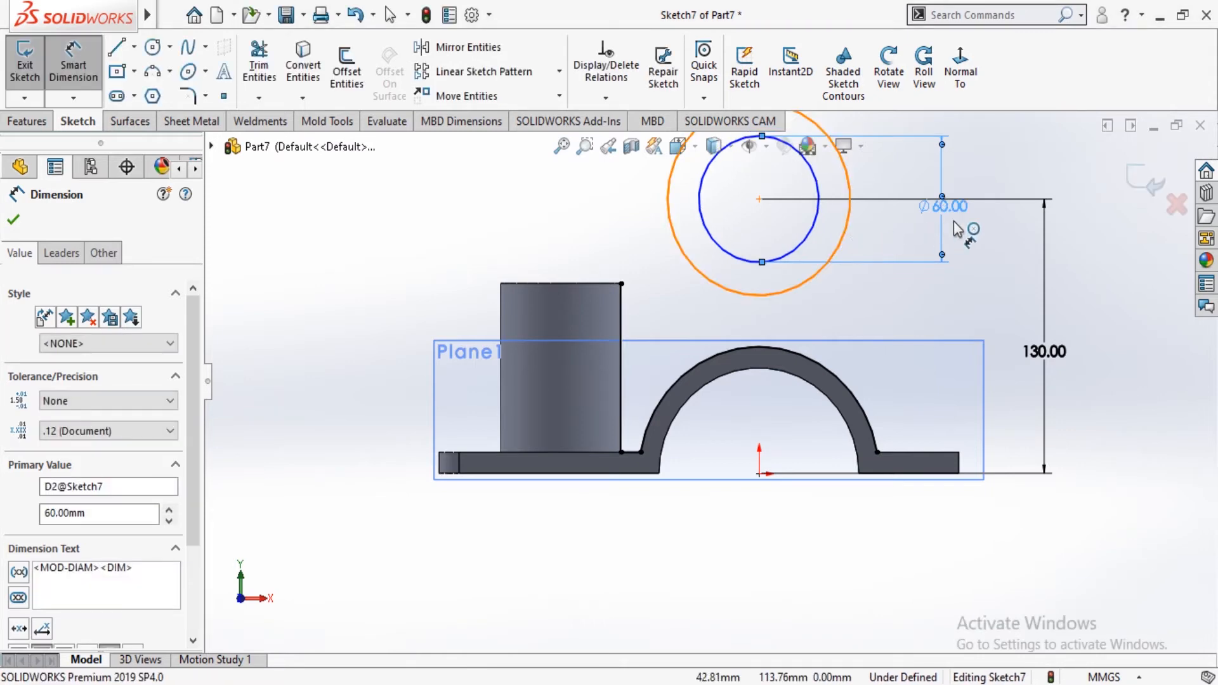
click(1016, 257)
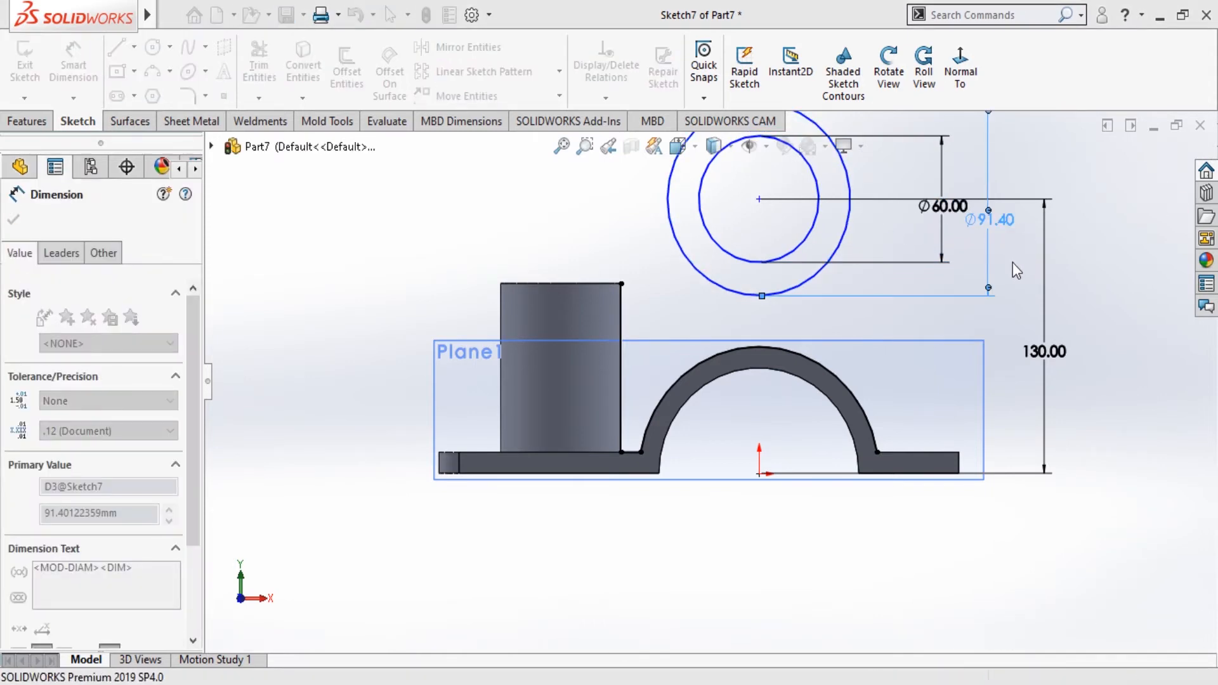
text(90)
key(Return)
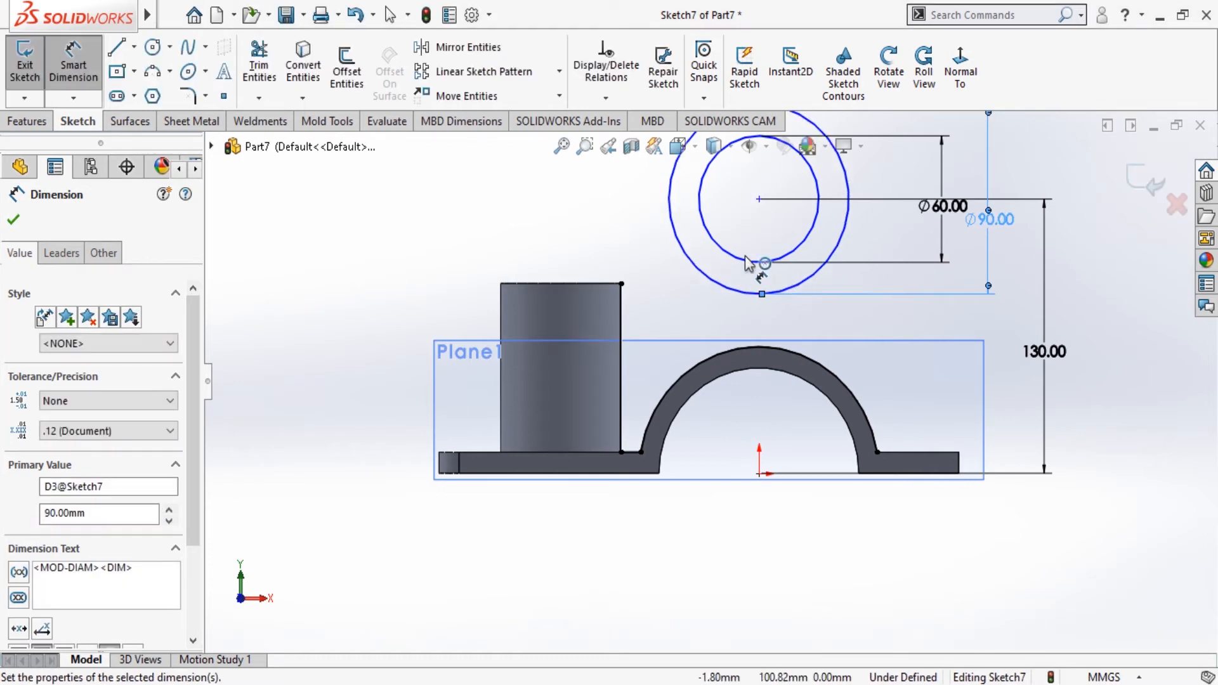
click(13, 220)
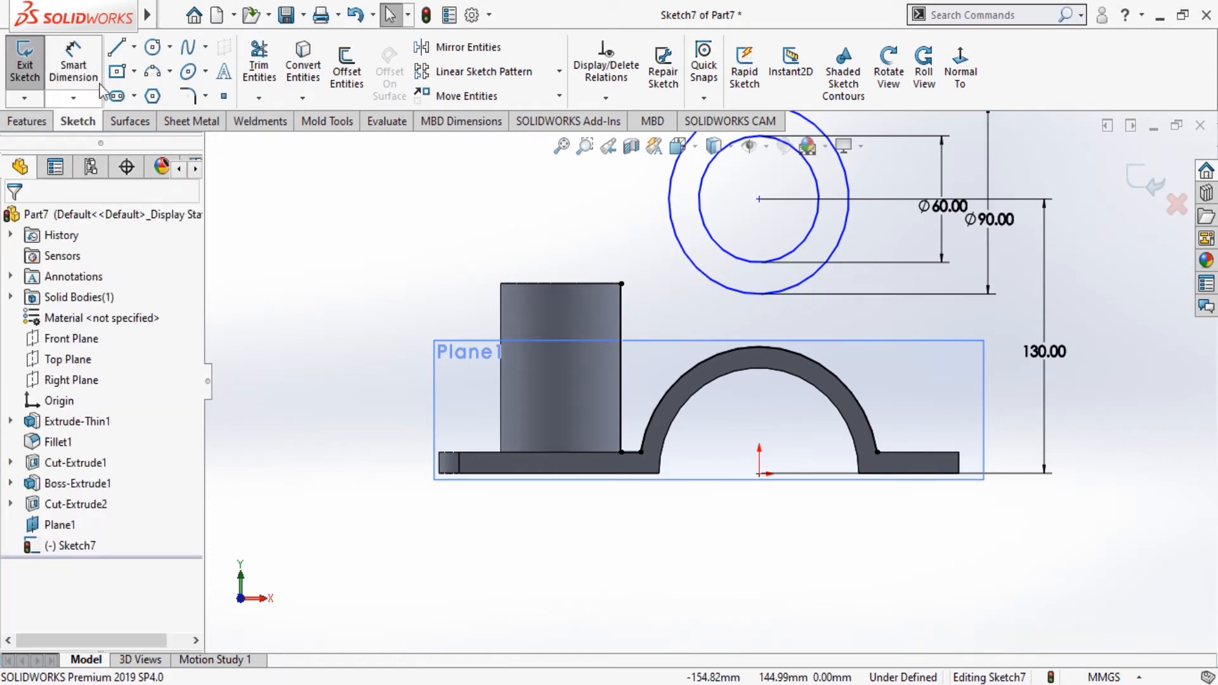
Draw a vertical construction centreline from the circles' common centre down to the origin.
click(142, 87)
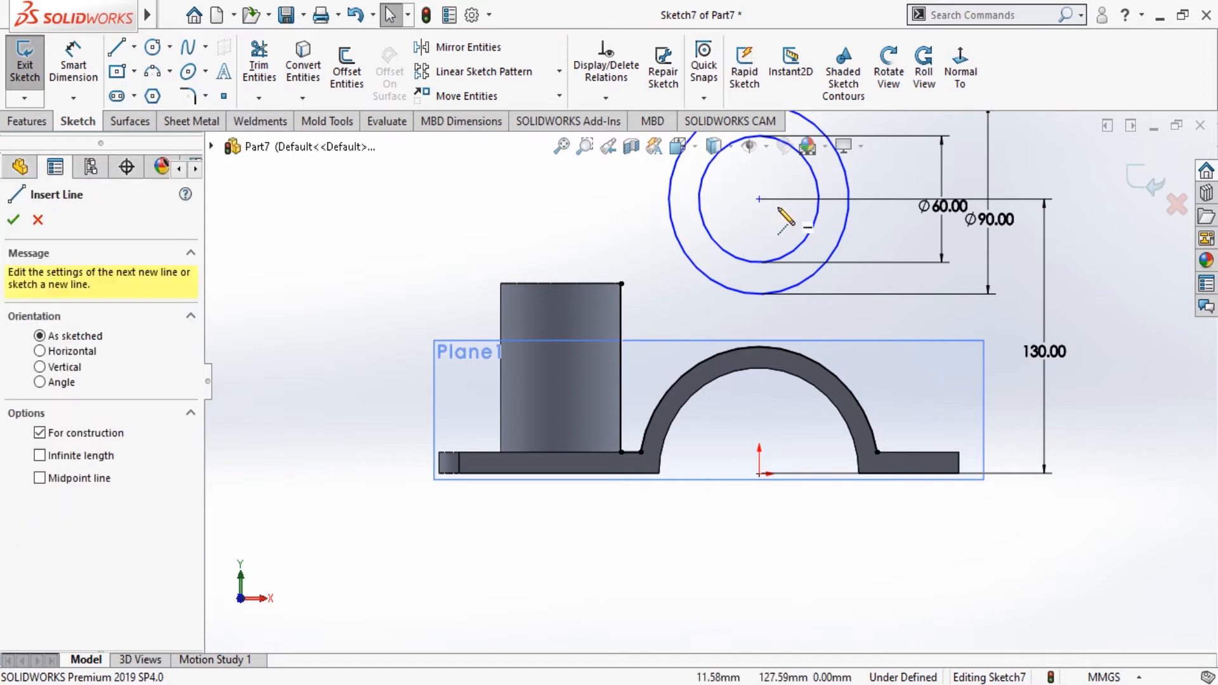
click(760, 199)
click(760, 474)
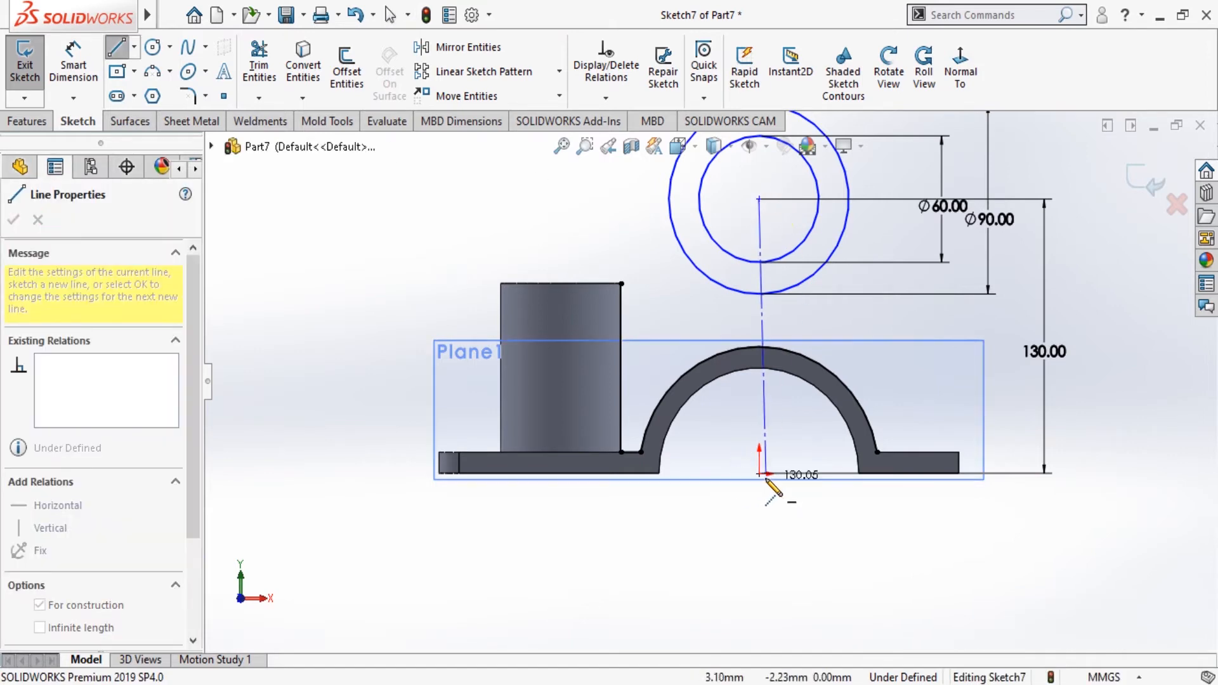
key(Escape)
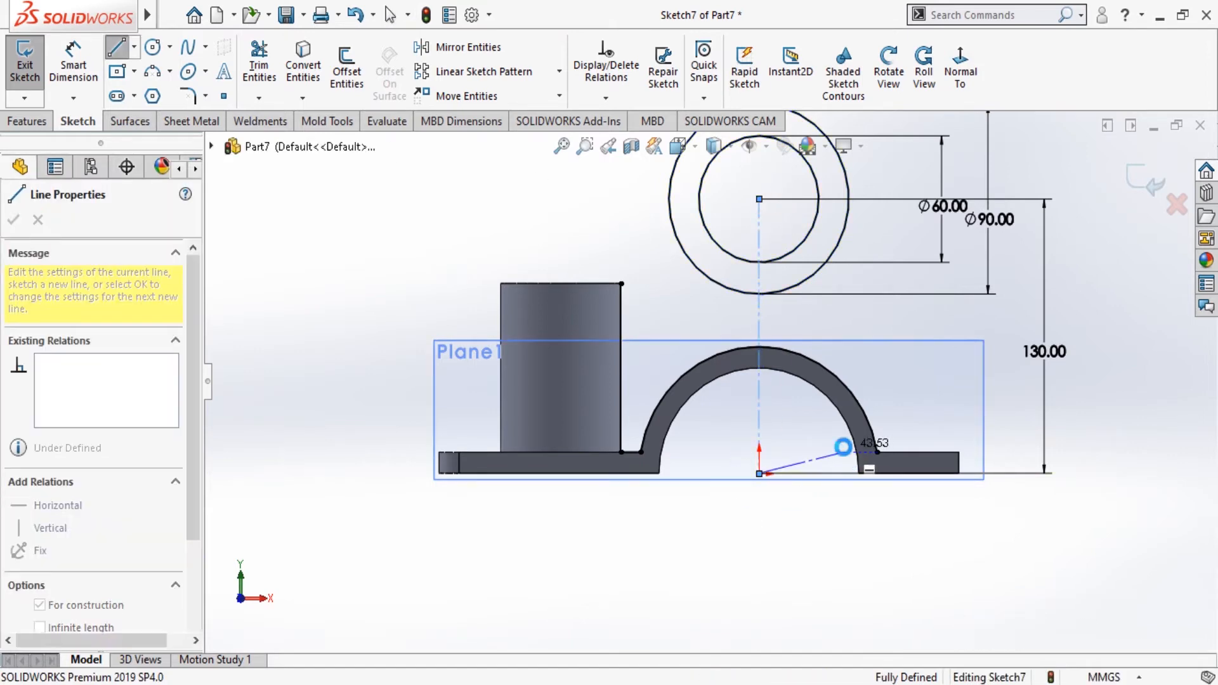
click(759, 326)
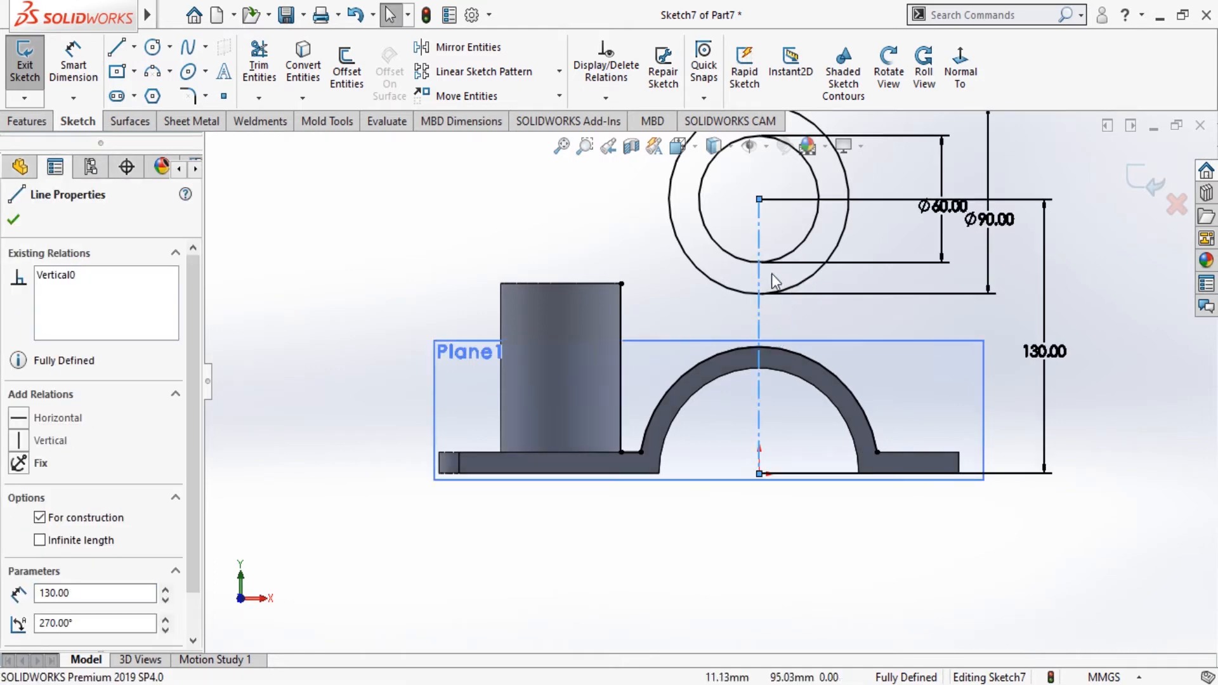
Sketch a line about 37 mm long at 45° from the upper end of the boss's silhouette line to the outer circle.
scroll(753, 287, up, 2)
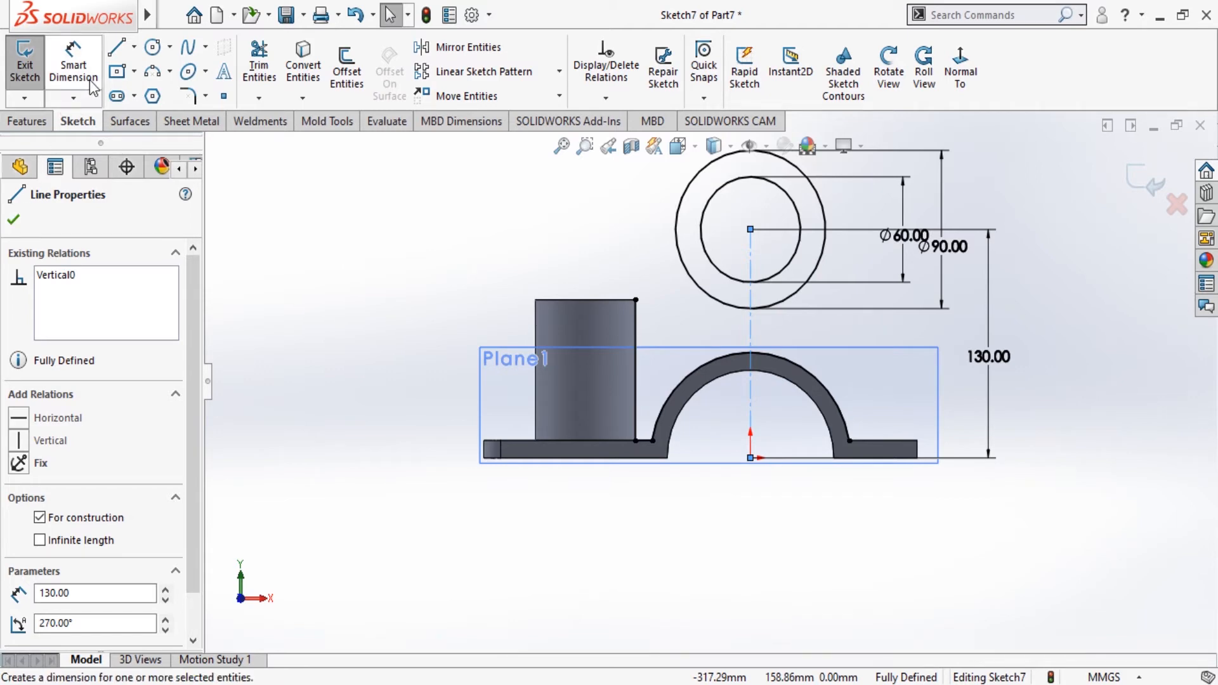
click(116, 47)
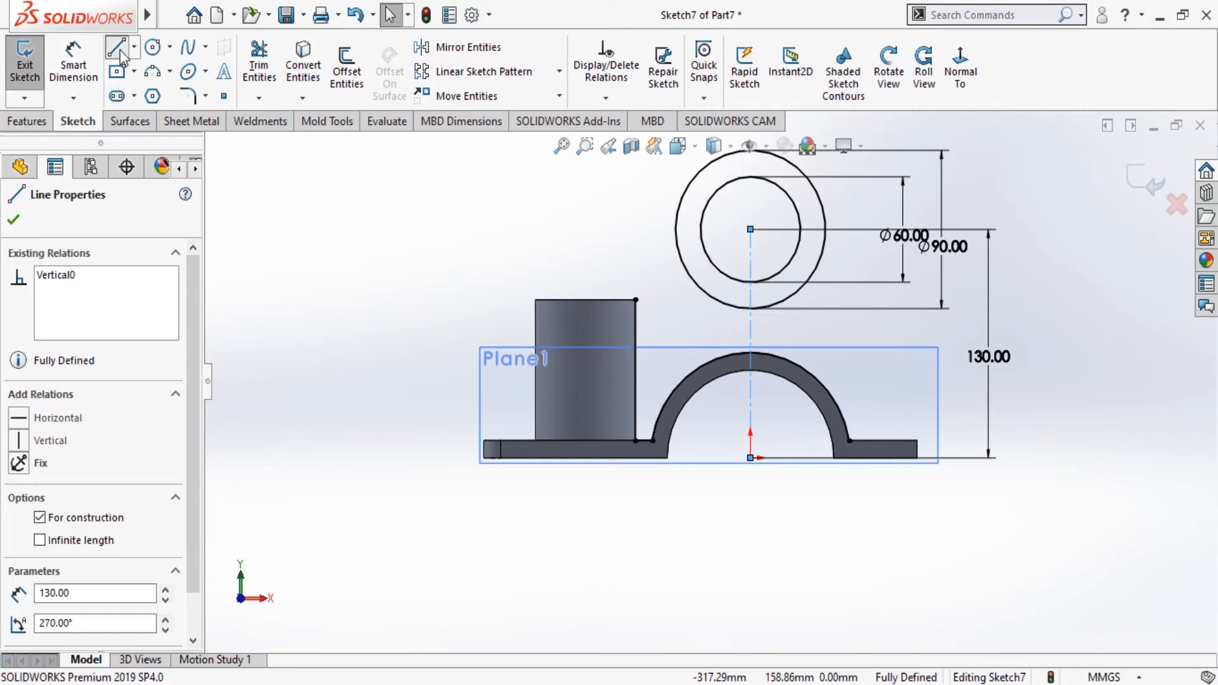
click(636, 299)
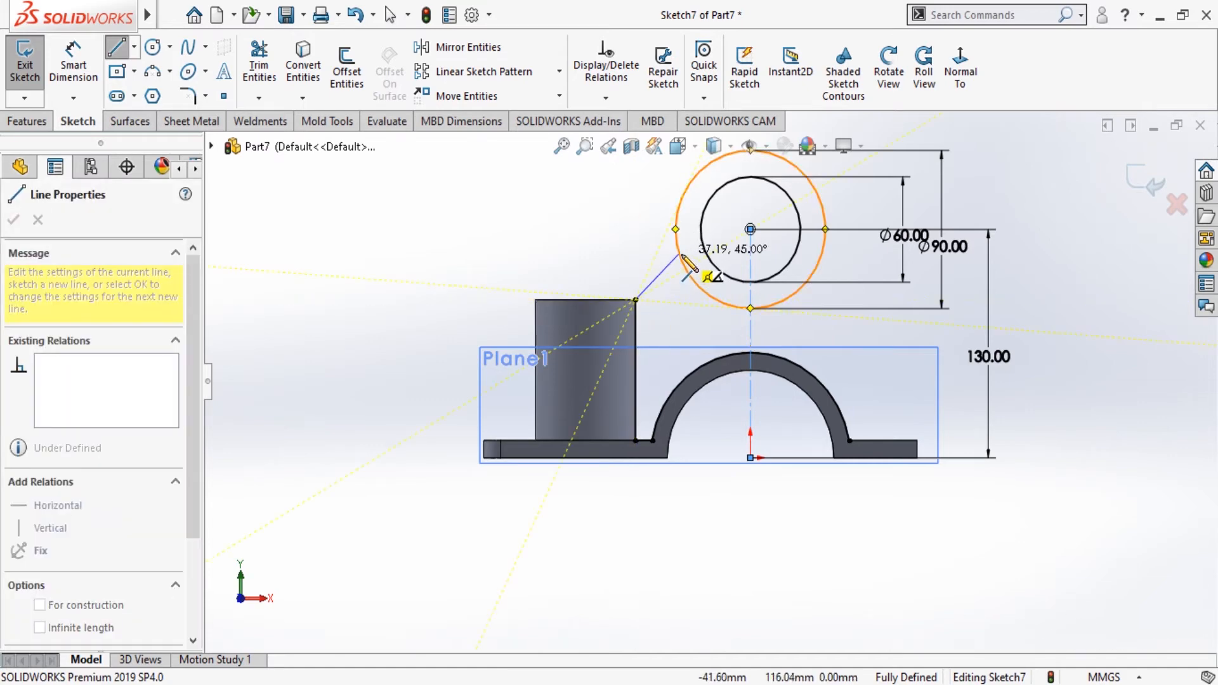
click(679, 255)
key(Escape)
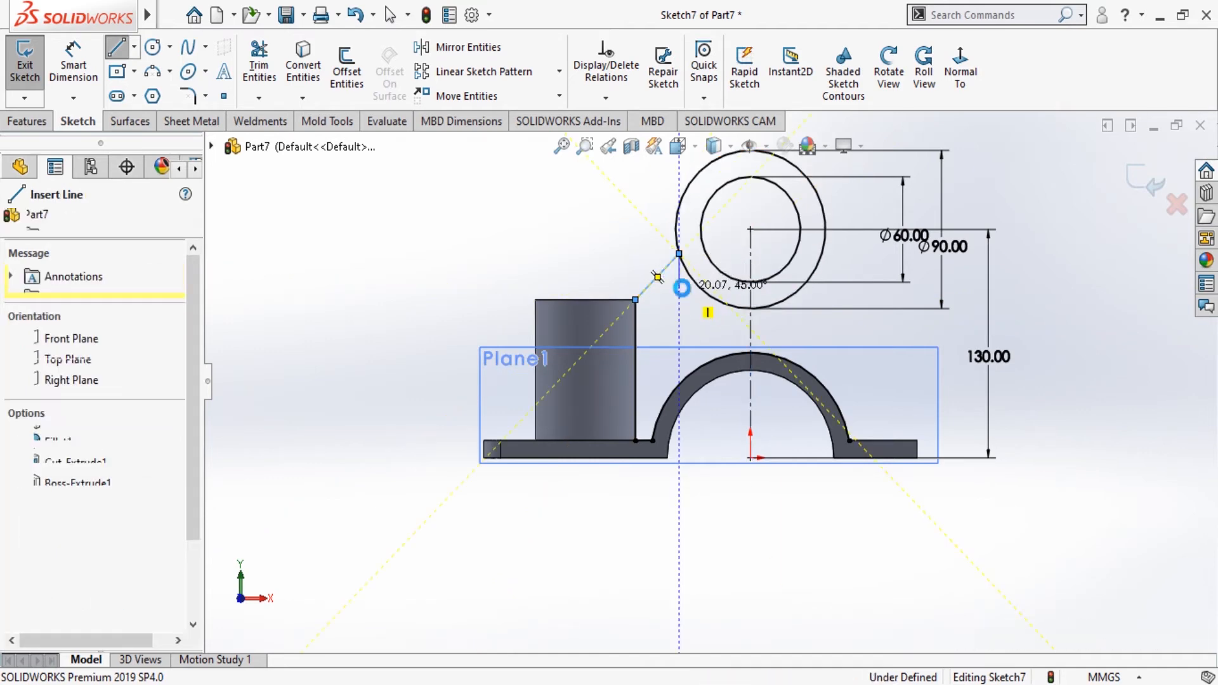
key(Escape)
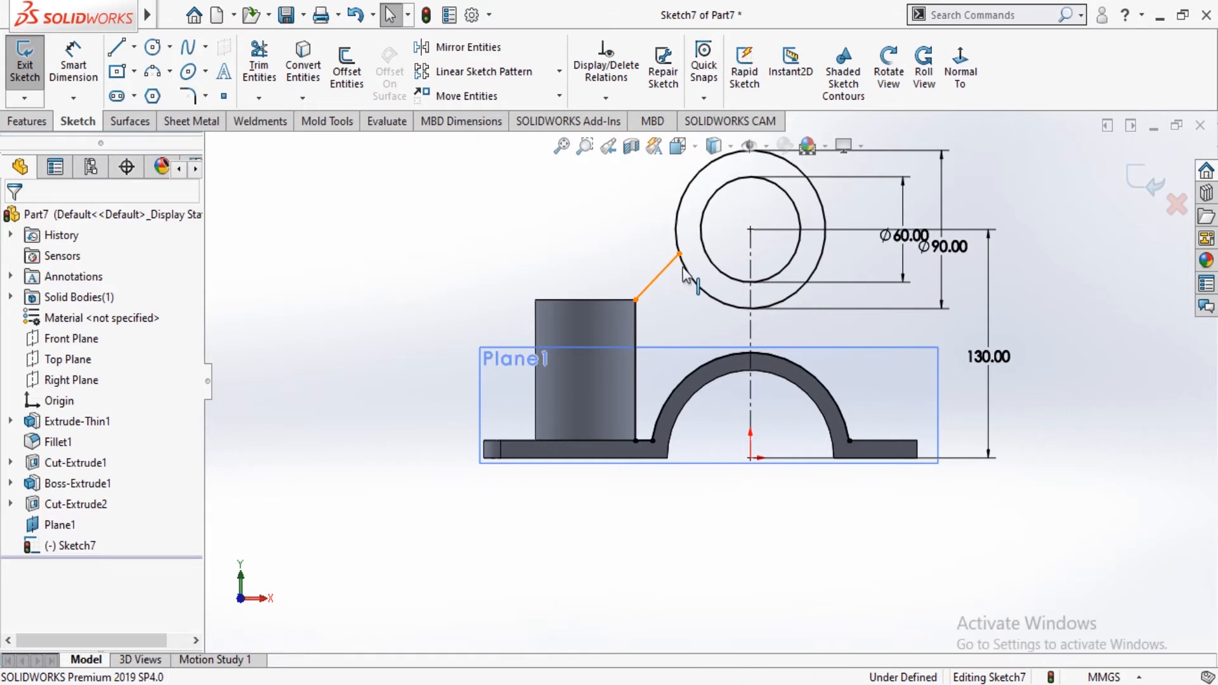
Add a tangent relation between the sloping line and the 90 mm outer circle.
click(674, 271)
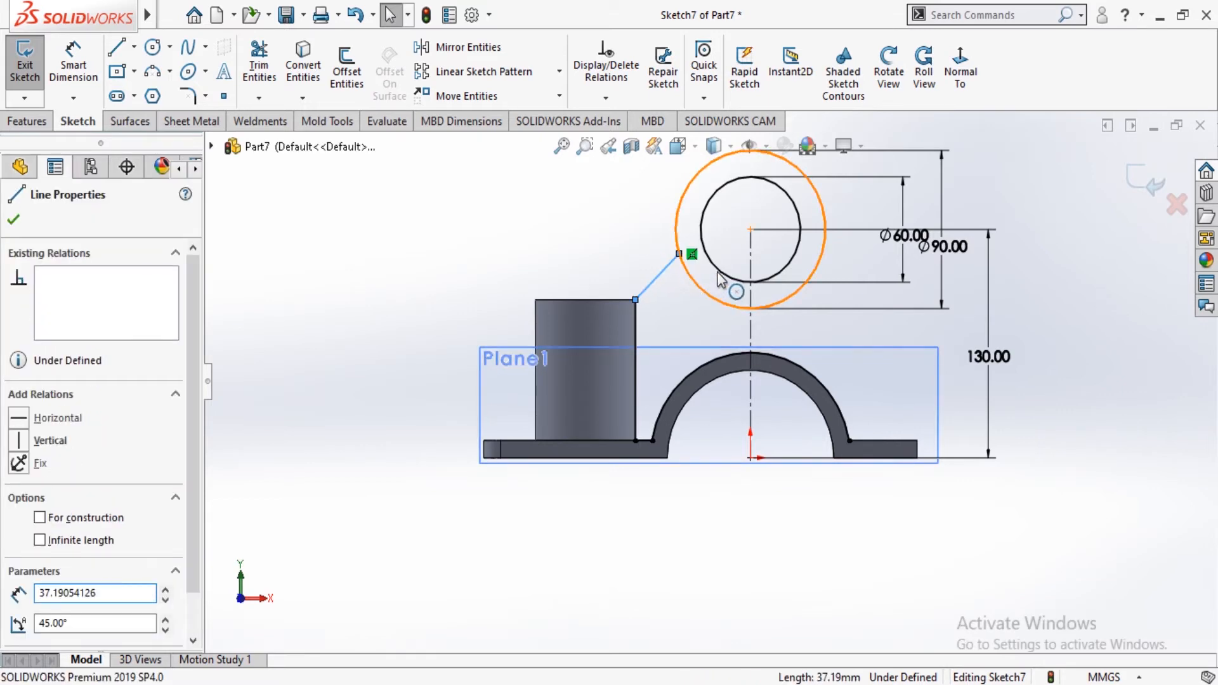
ctrl+click(690, 279)
click(23, 525)
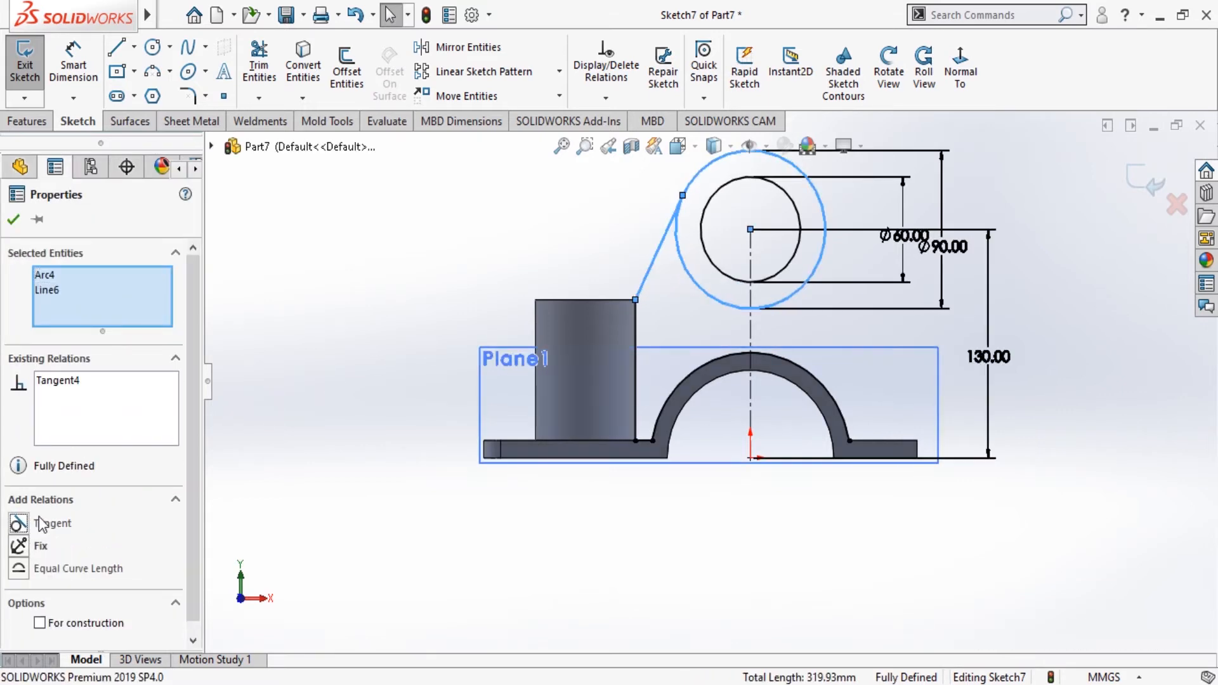
Sketch a line about 126 mm long from the outer circle's side opposite the boss down to the arch profile's outer foot.
click(14, 221)
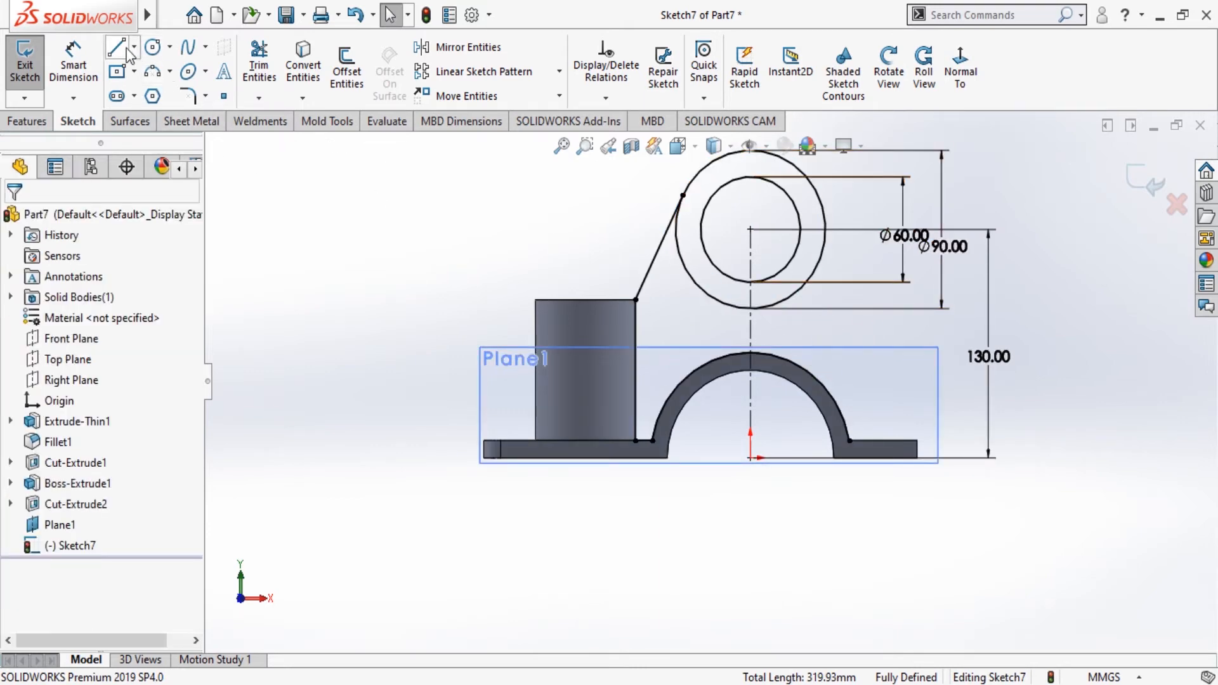
key(l)
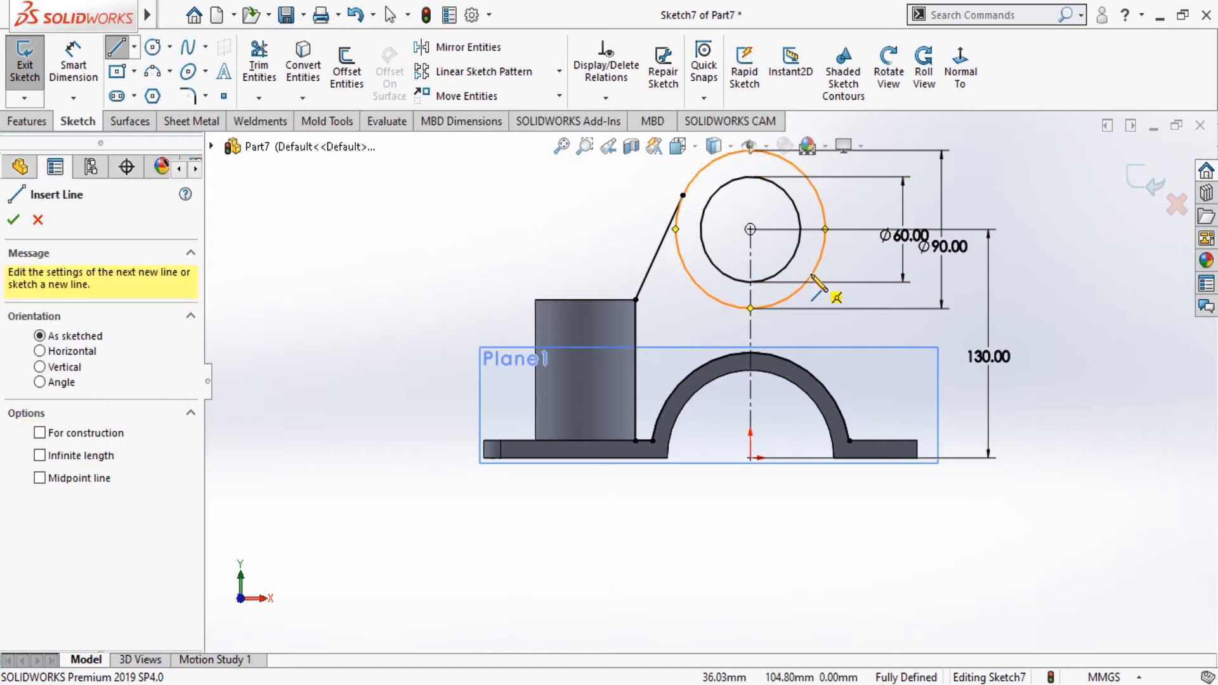
click(828, 341)
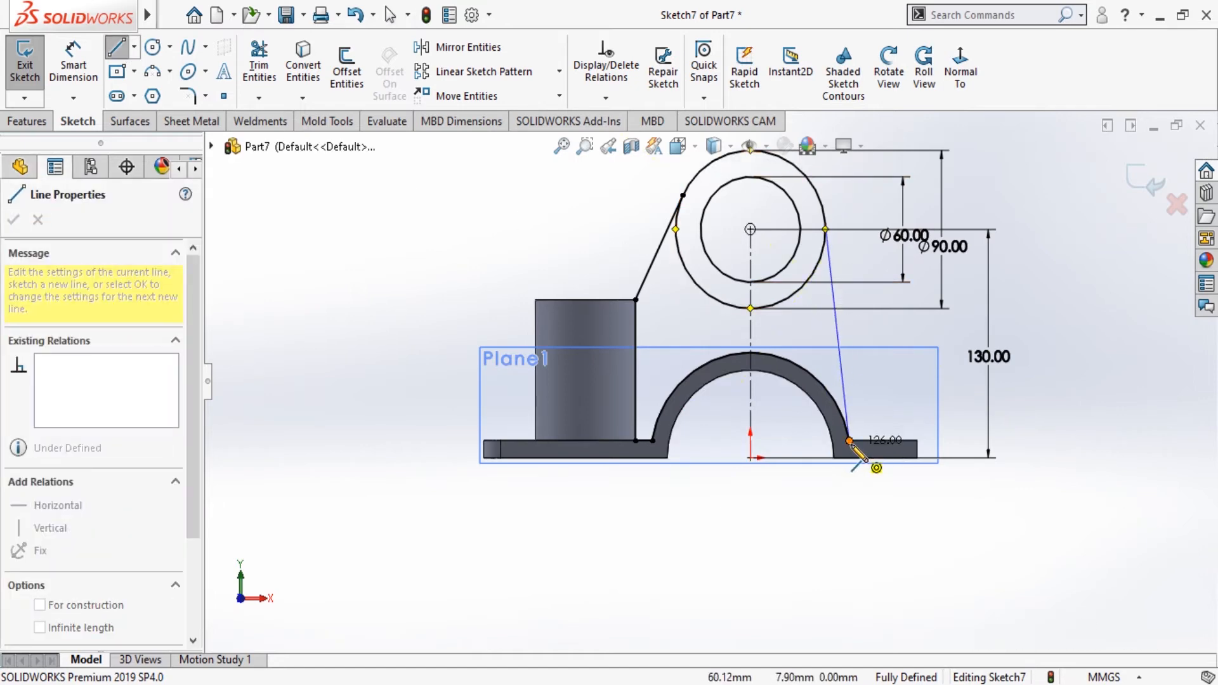
click(889, 449)
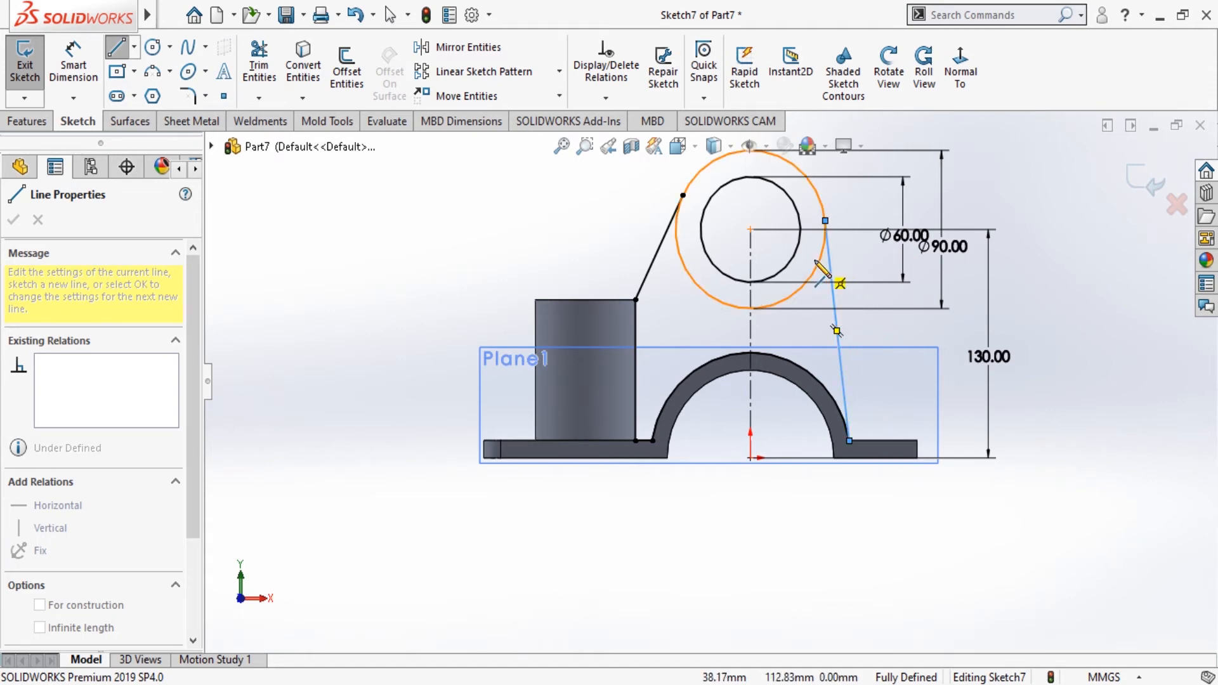
key(Escape)
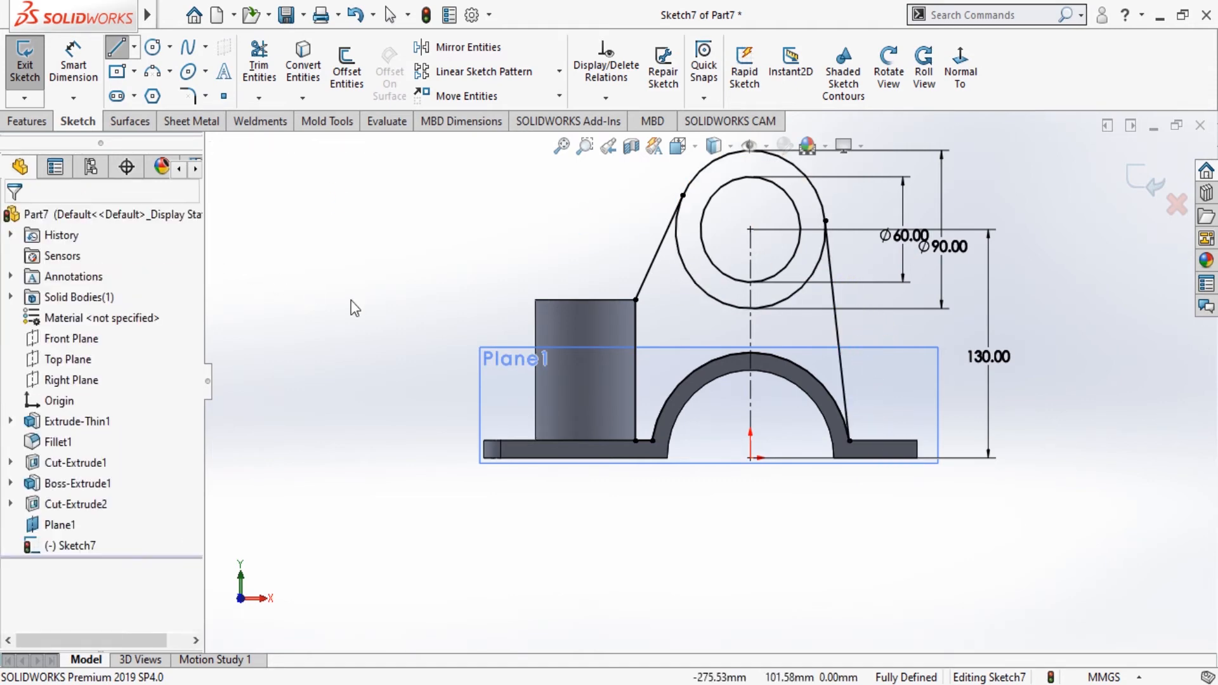
Add a tangent relation between the 90 mm outer circle and the long line running down to the arch's foot.
click(818, 273)
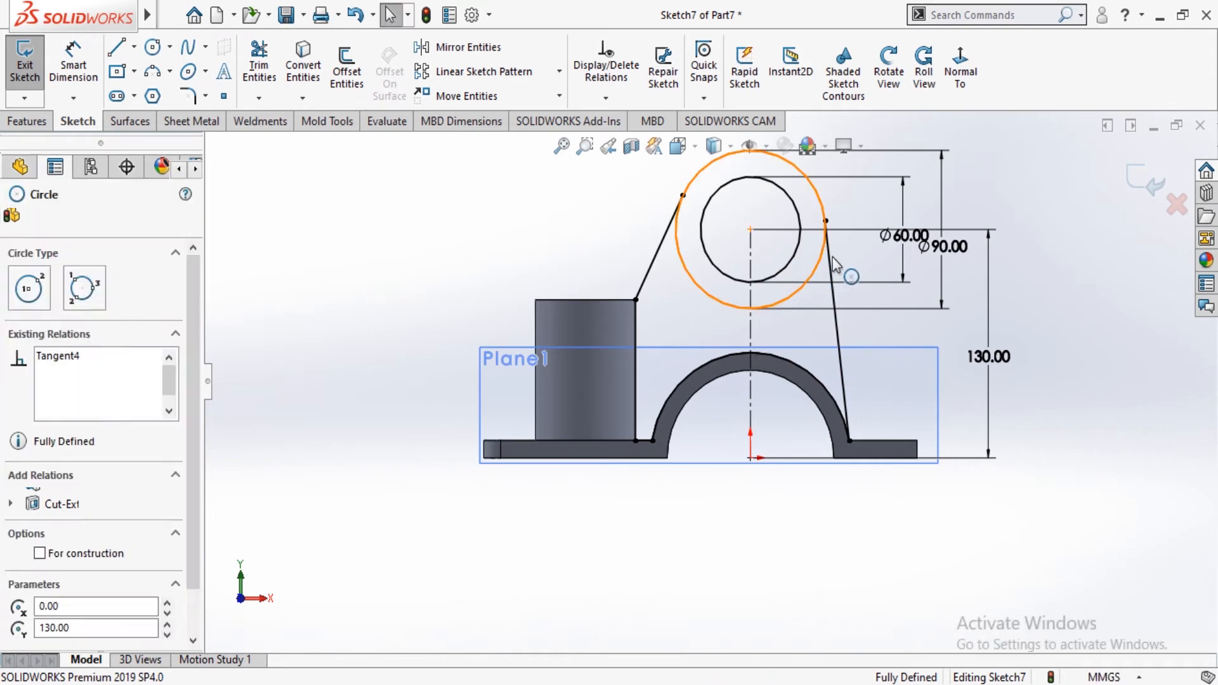
ctrl+click(819, 273)
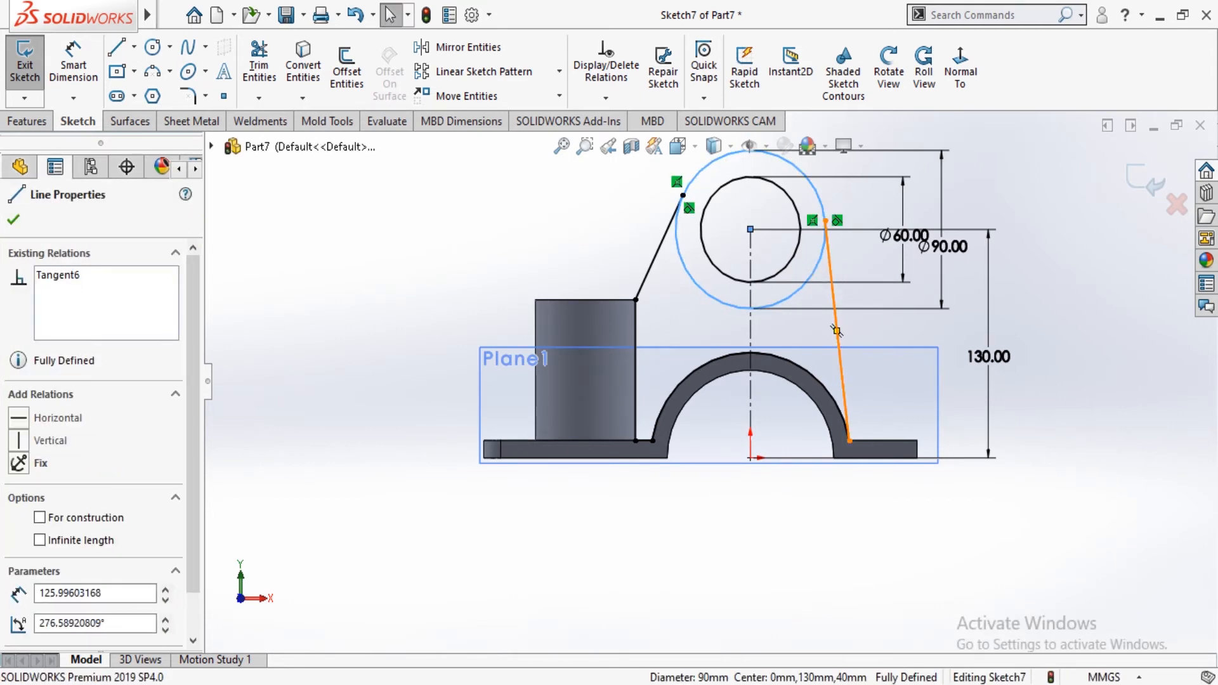
click(19, 525)
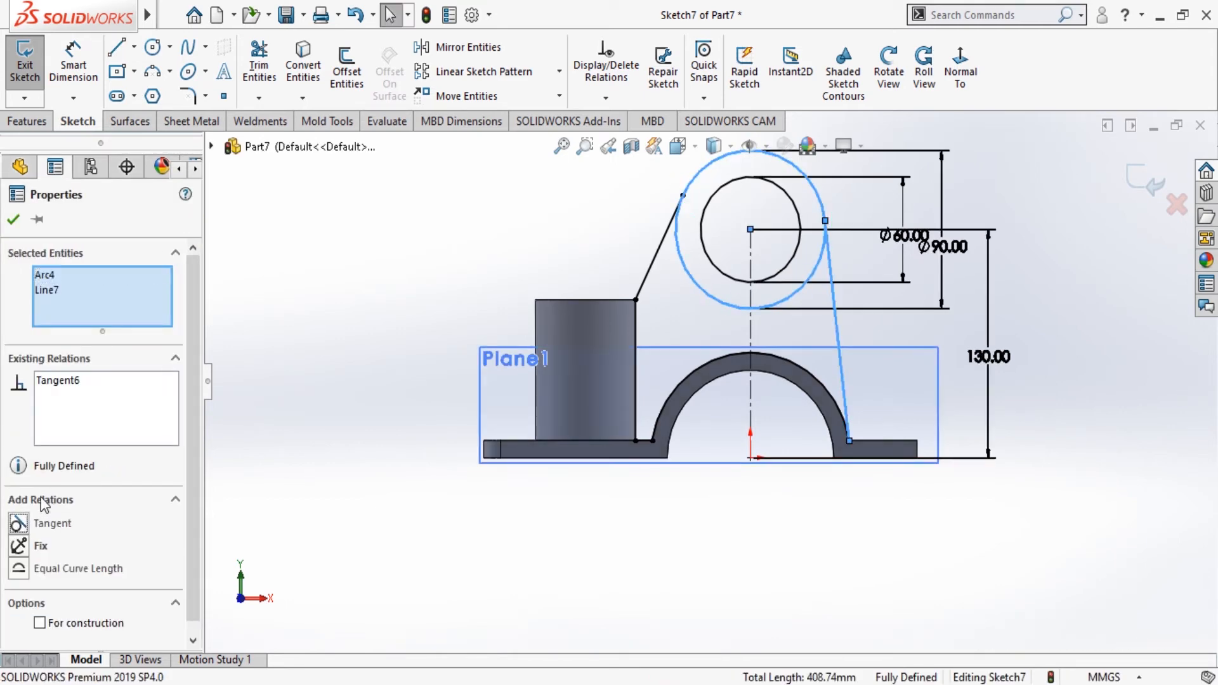
click(13, 221)
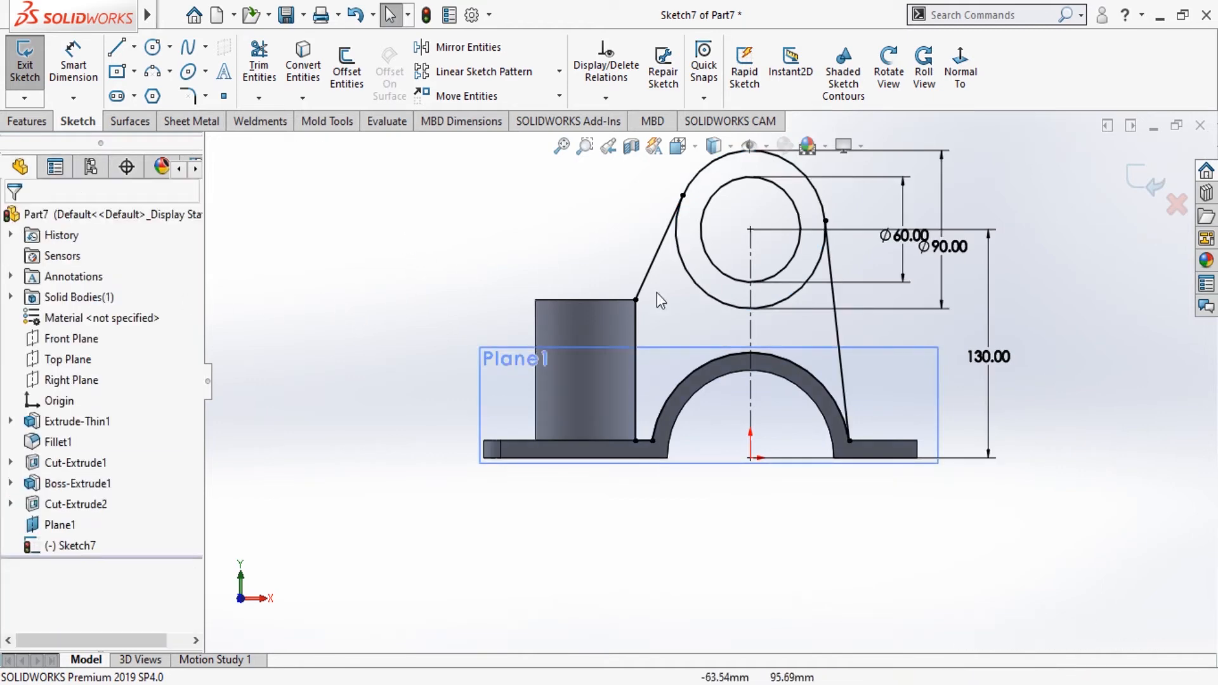
Extrude the ring region between the 60 mm and 90 mm circles 55 mm deep with a Mid Plane end condition and merged result.
click(24, 123)
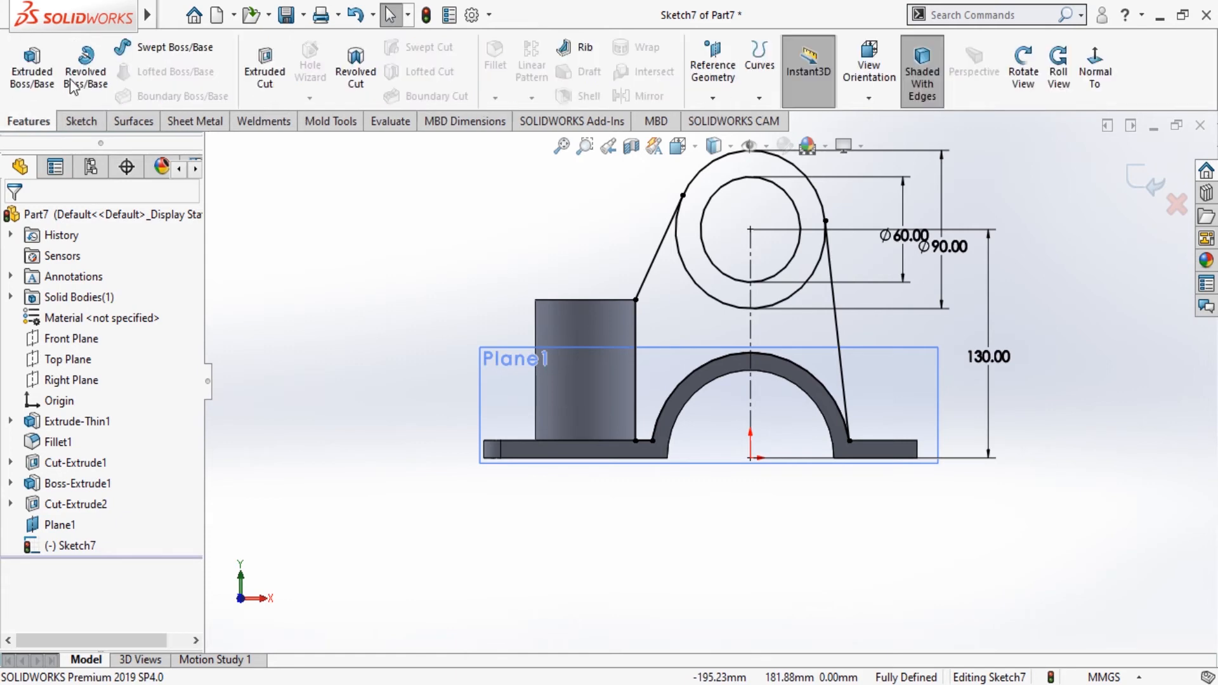
click(32, 67)
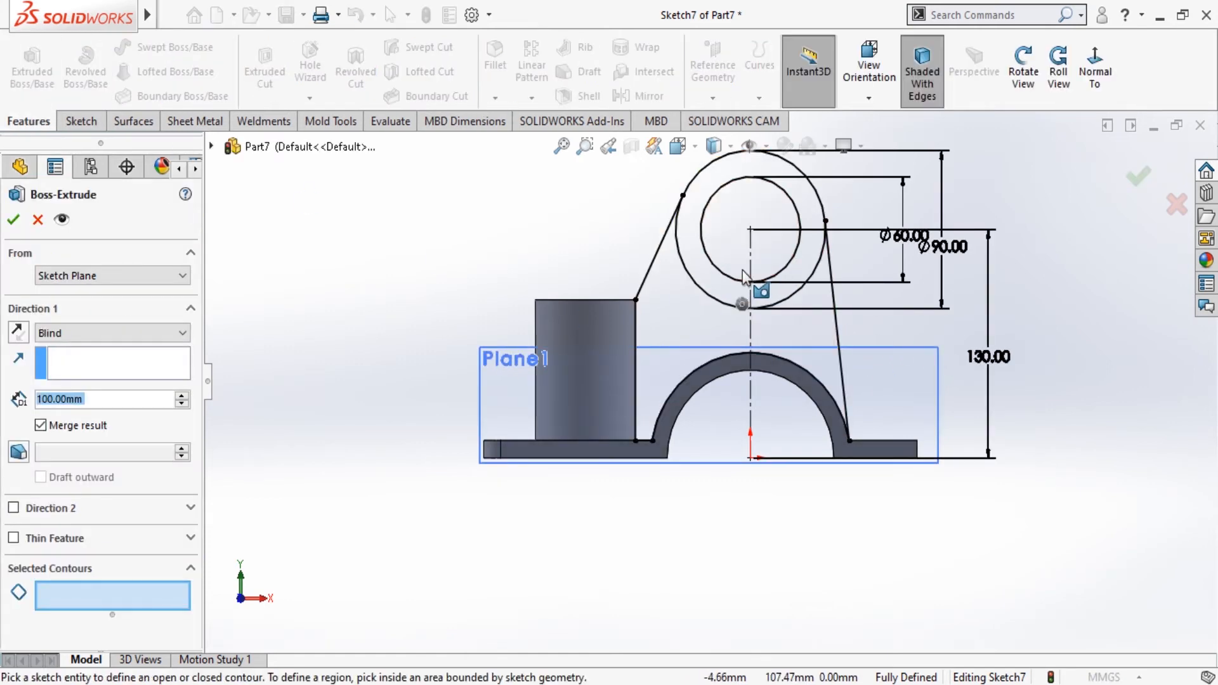
click(705, 281)
click(706, 284)
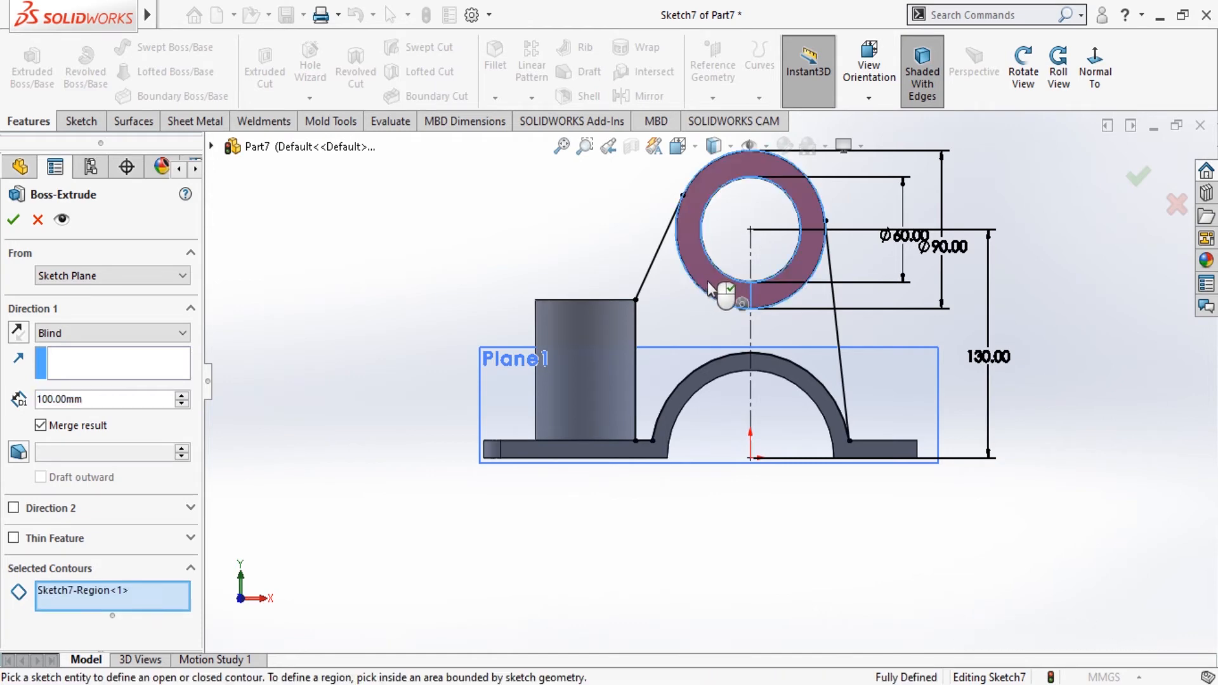
click(1023, 70)
drag(1052, 260, 261, 337)
click(19, 331)
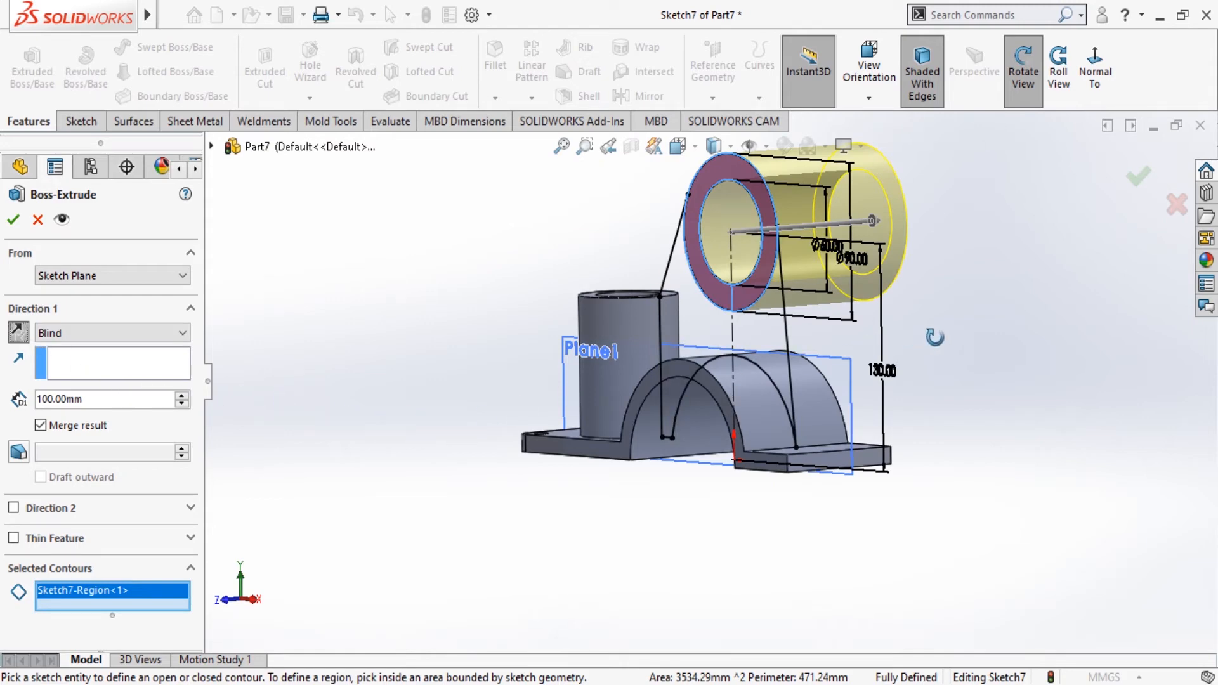
drag(934, 337, 250, 482)
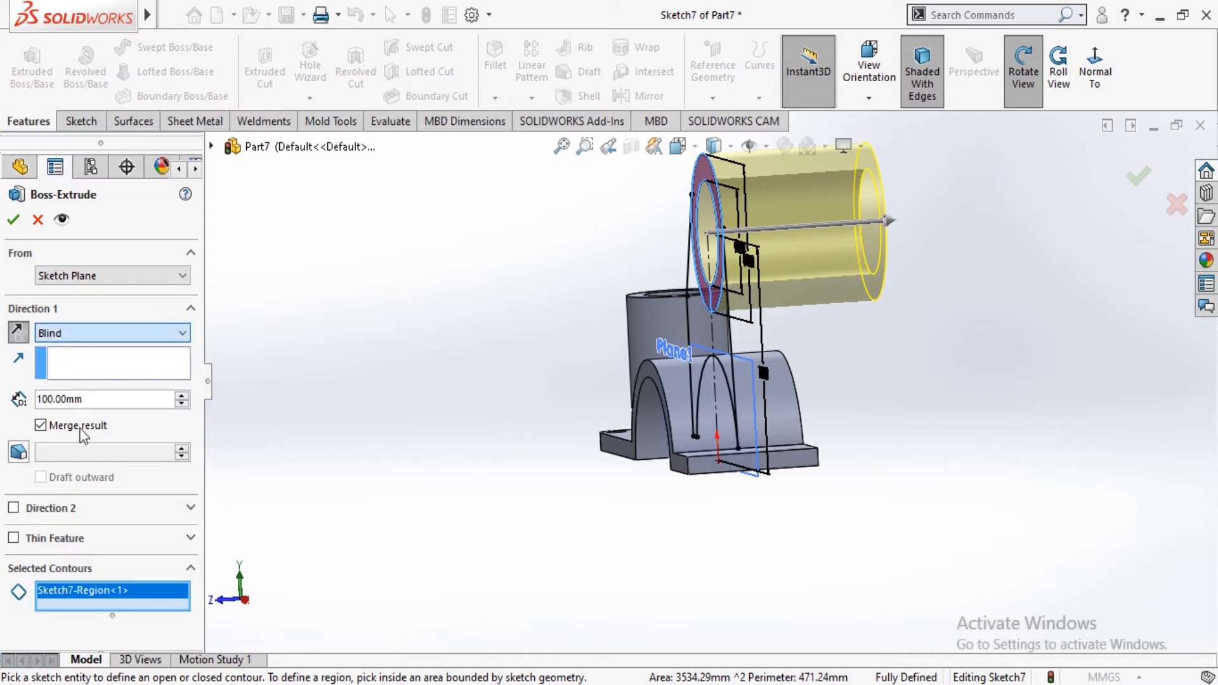
click(81, 429)
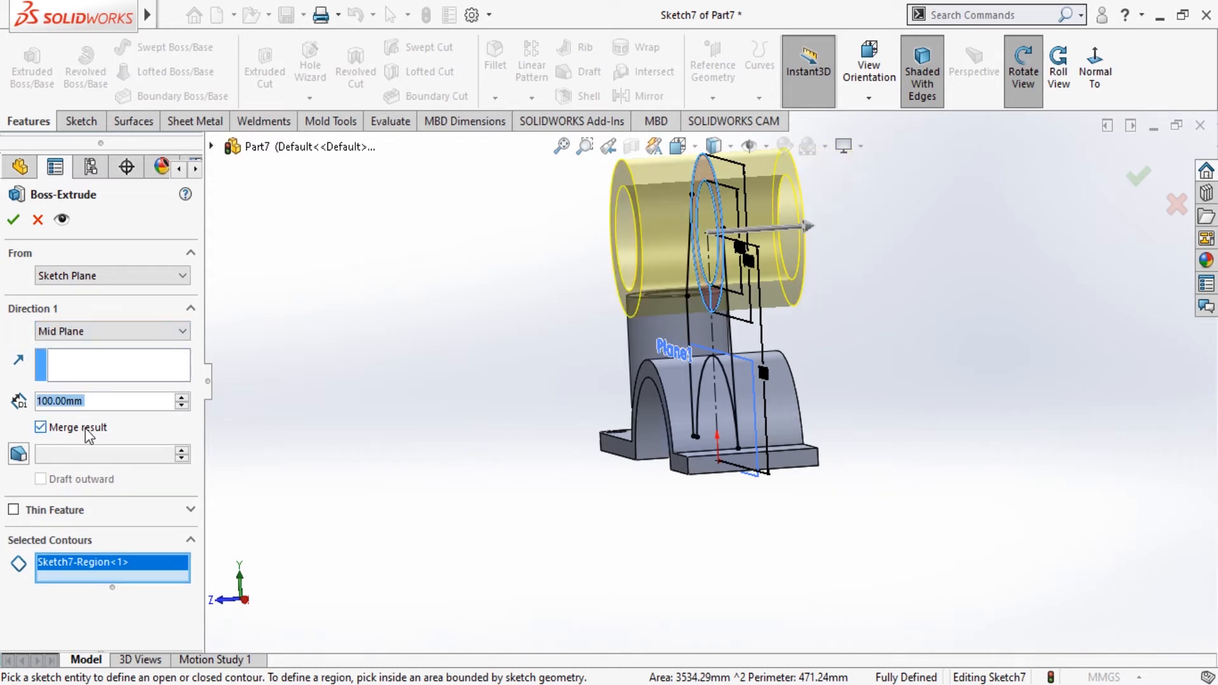
click(121, 401)
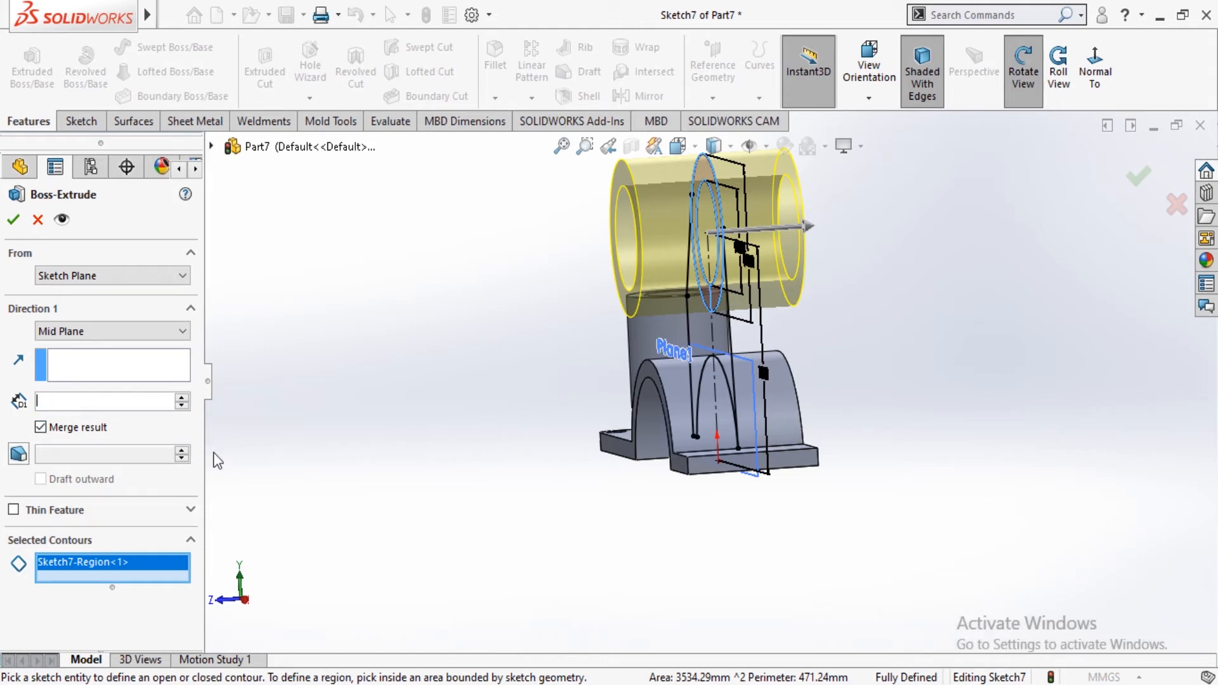
click(151, 379)
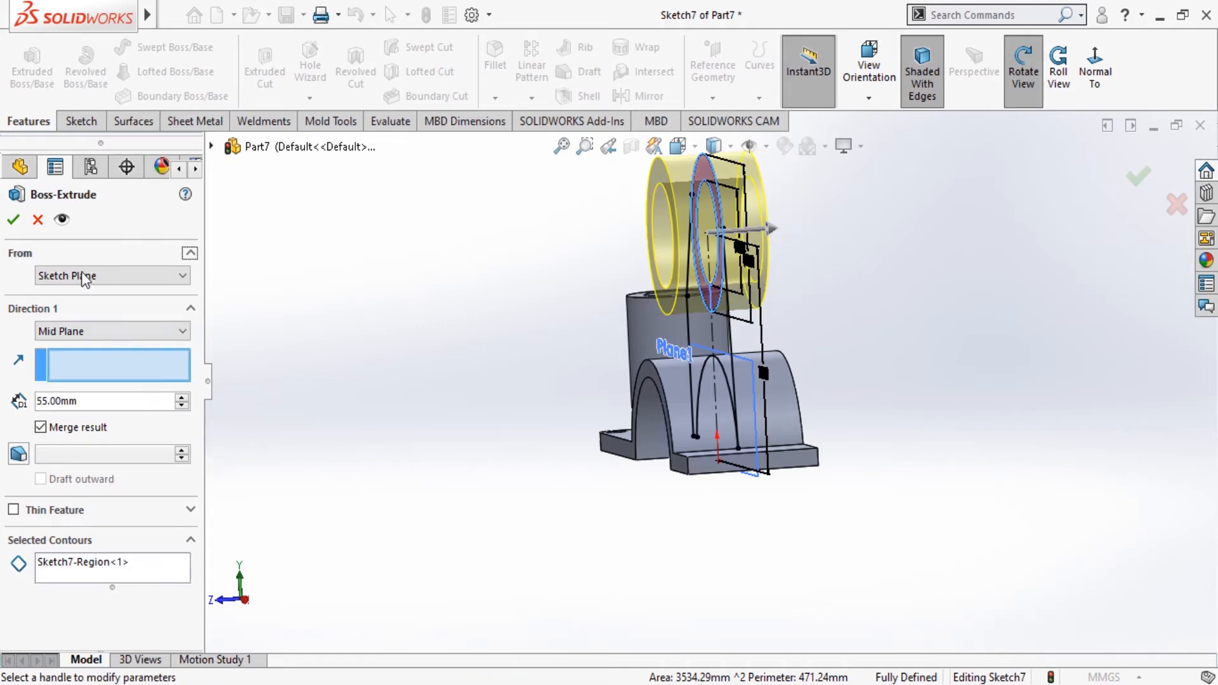
click(14, 220)
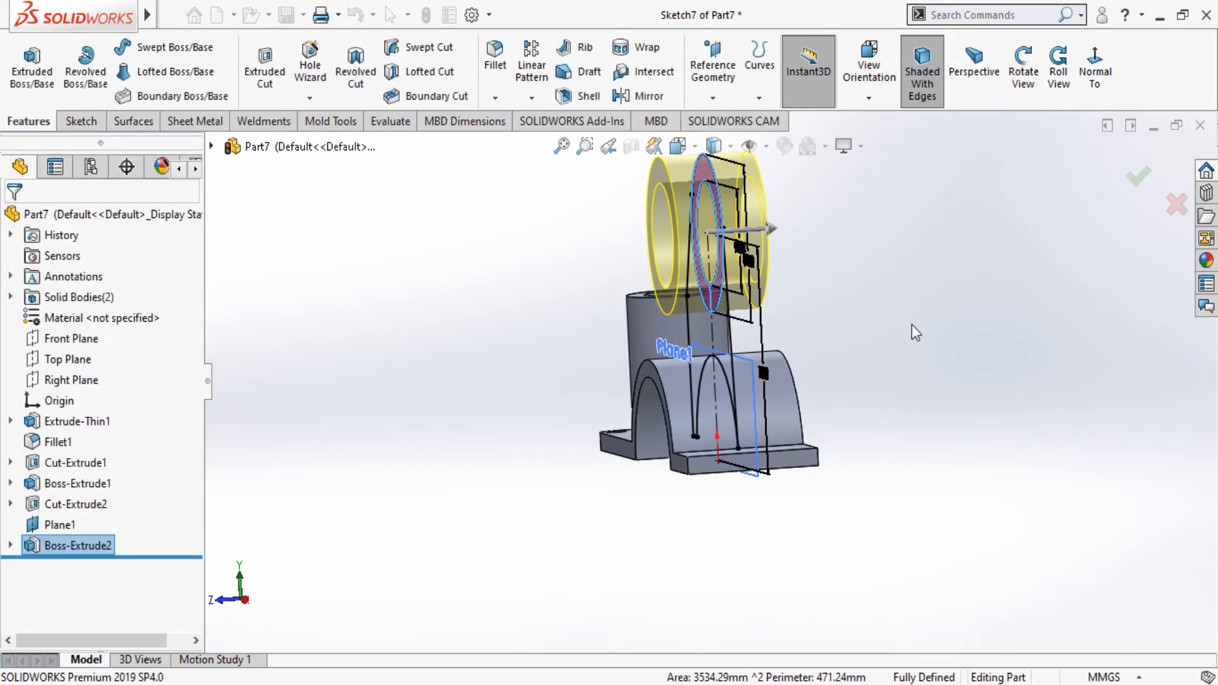
Show the ring extrusion's underlying sketch in the model for reuse.
click(11, 545)
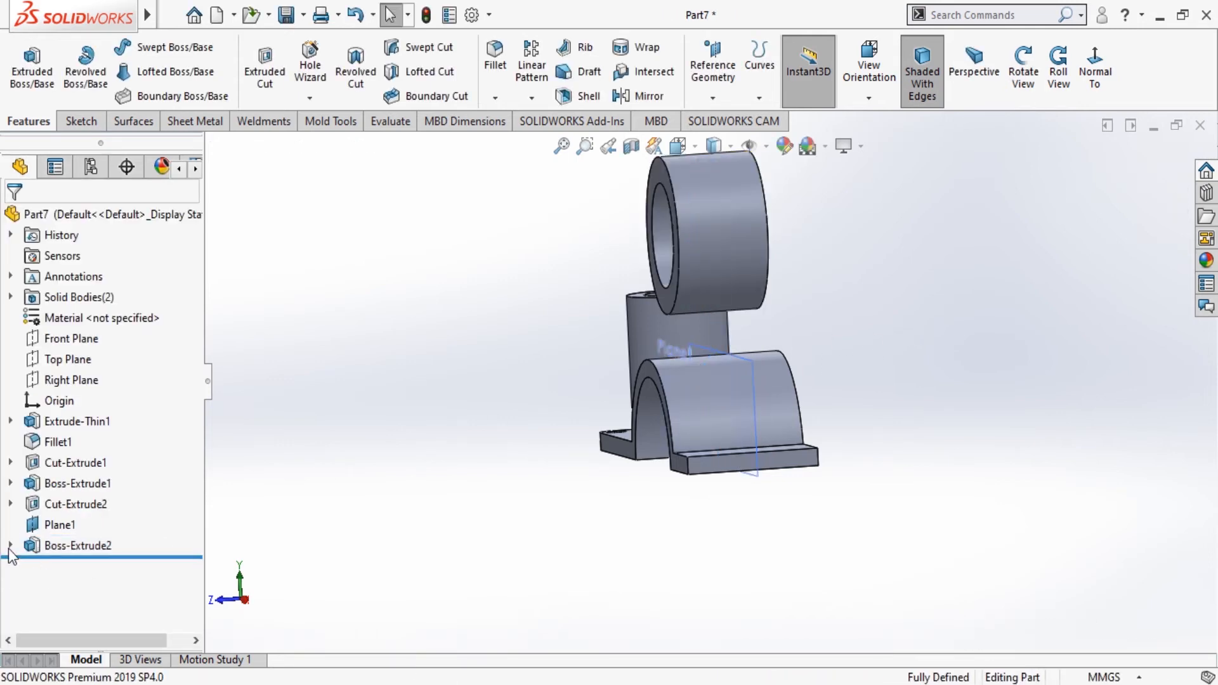
click(66, 566)
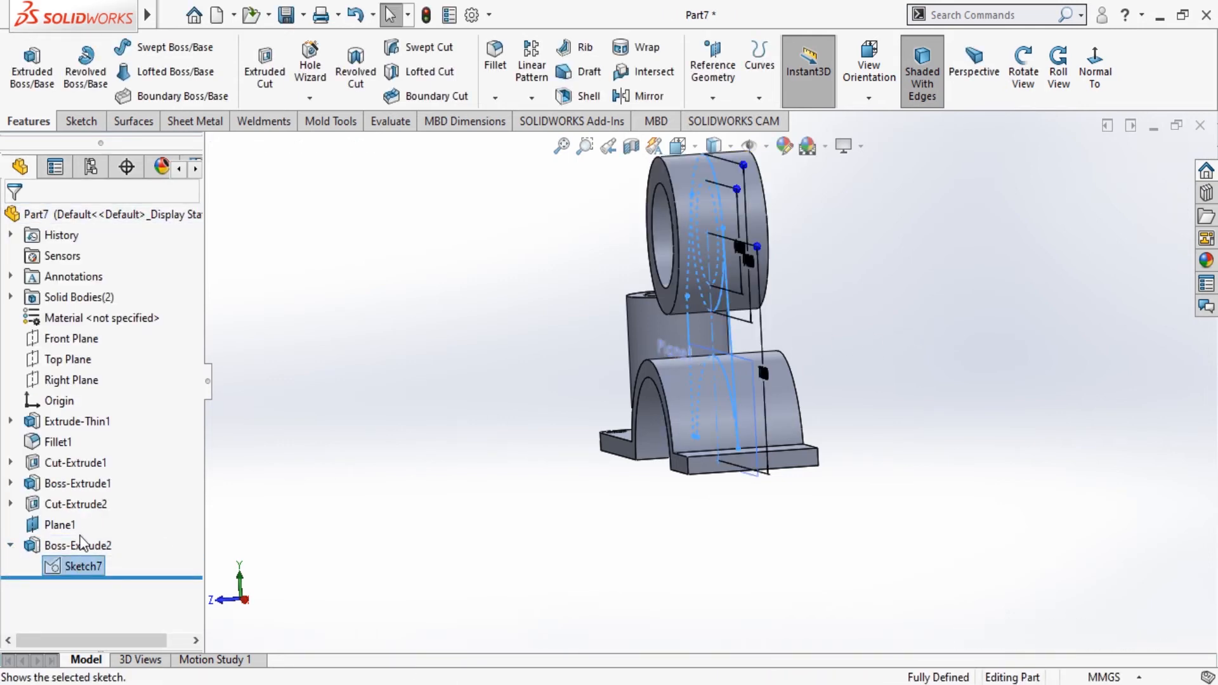
click(86, 542)
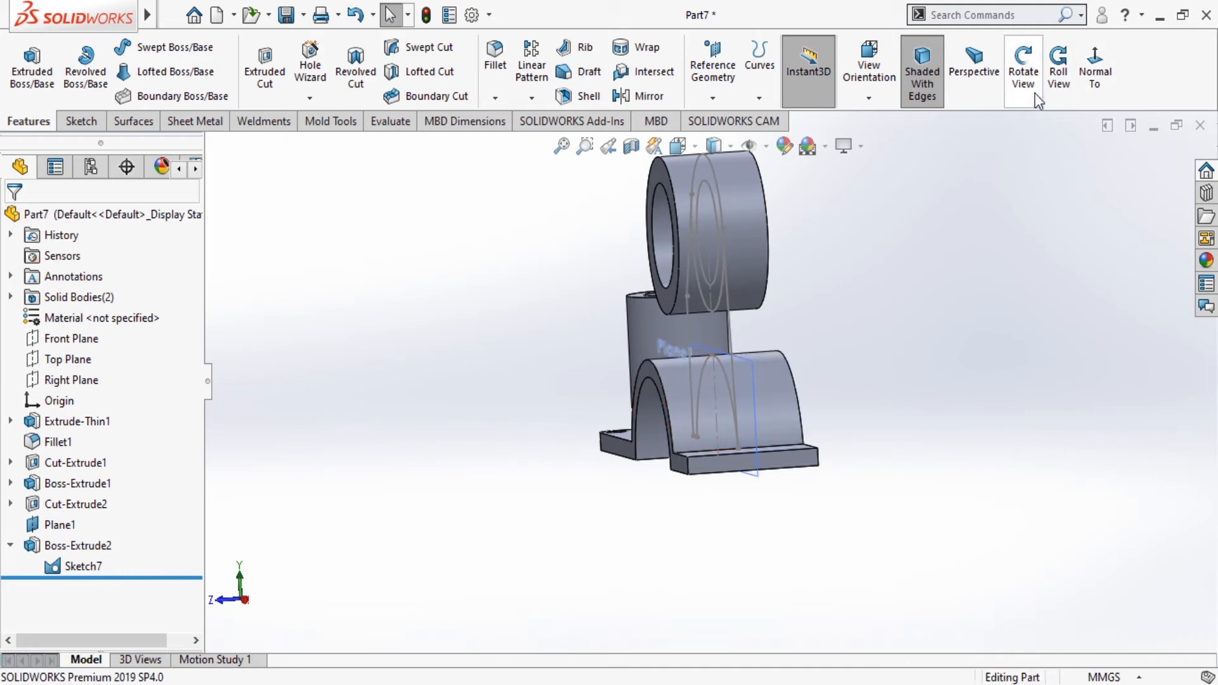
Start a boss extrusion from the shown sketch, replacing its open contour with the two regions between ring and arch on either side of the centreline.
click(1023, 73)
drag(961, 241, 999, 245)
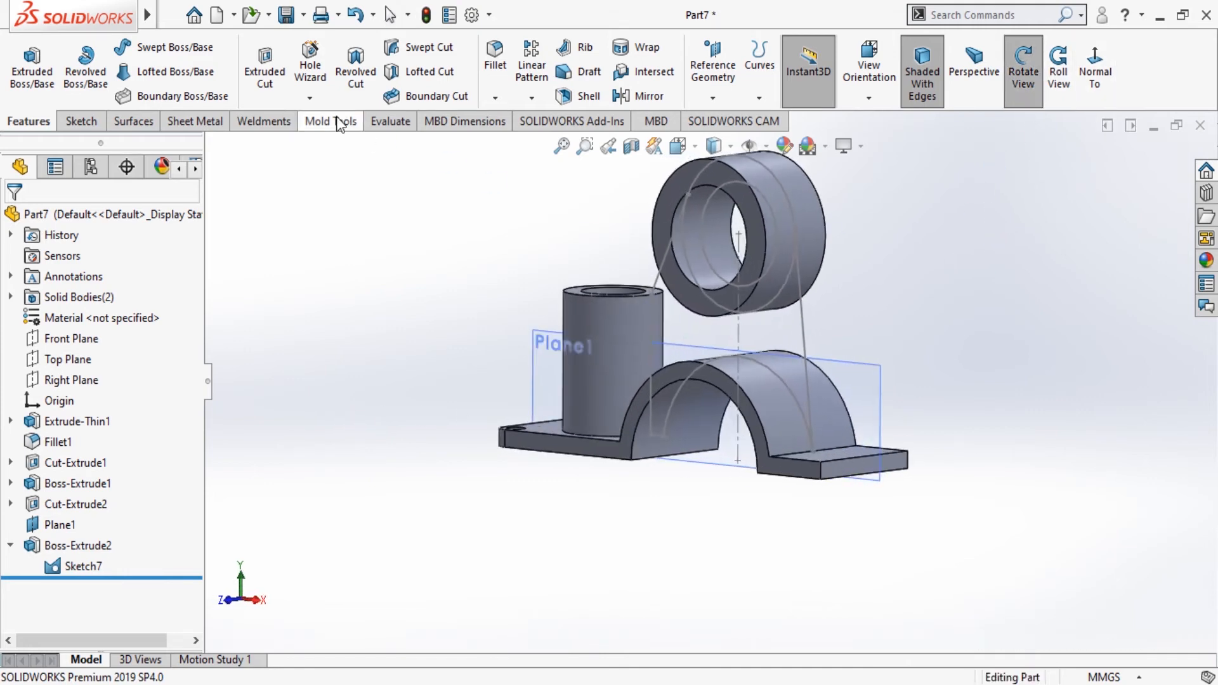
click(33, 74)
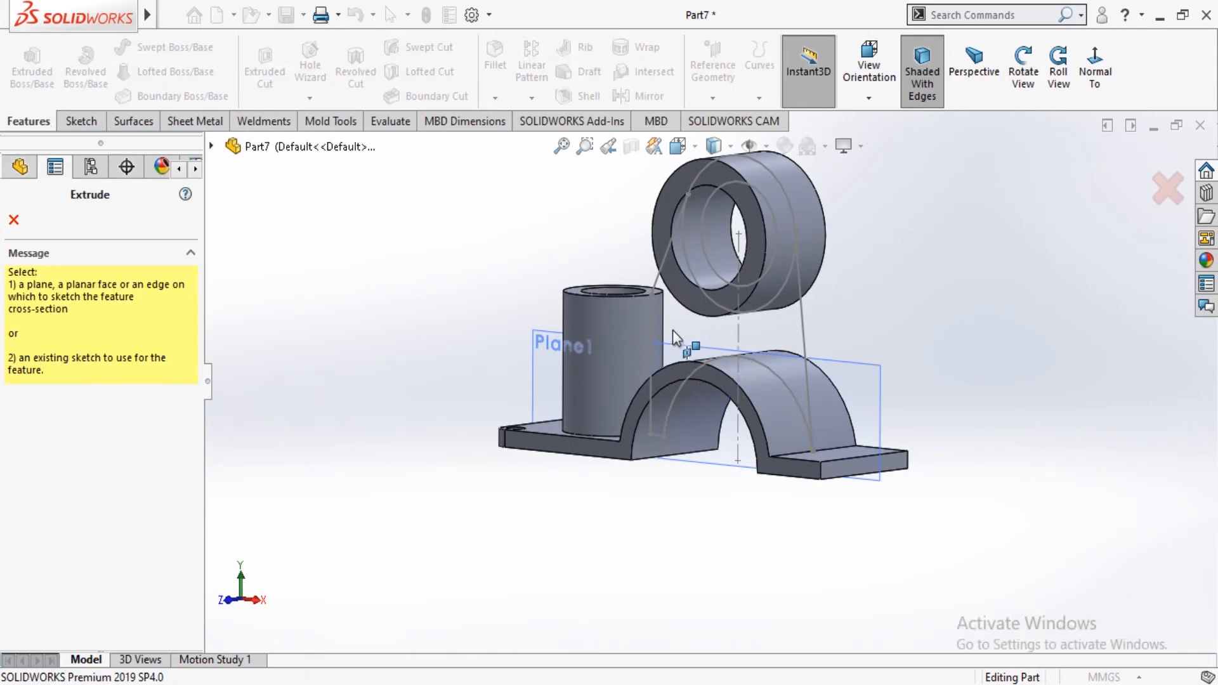
click(657, 283)
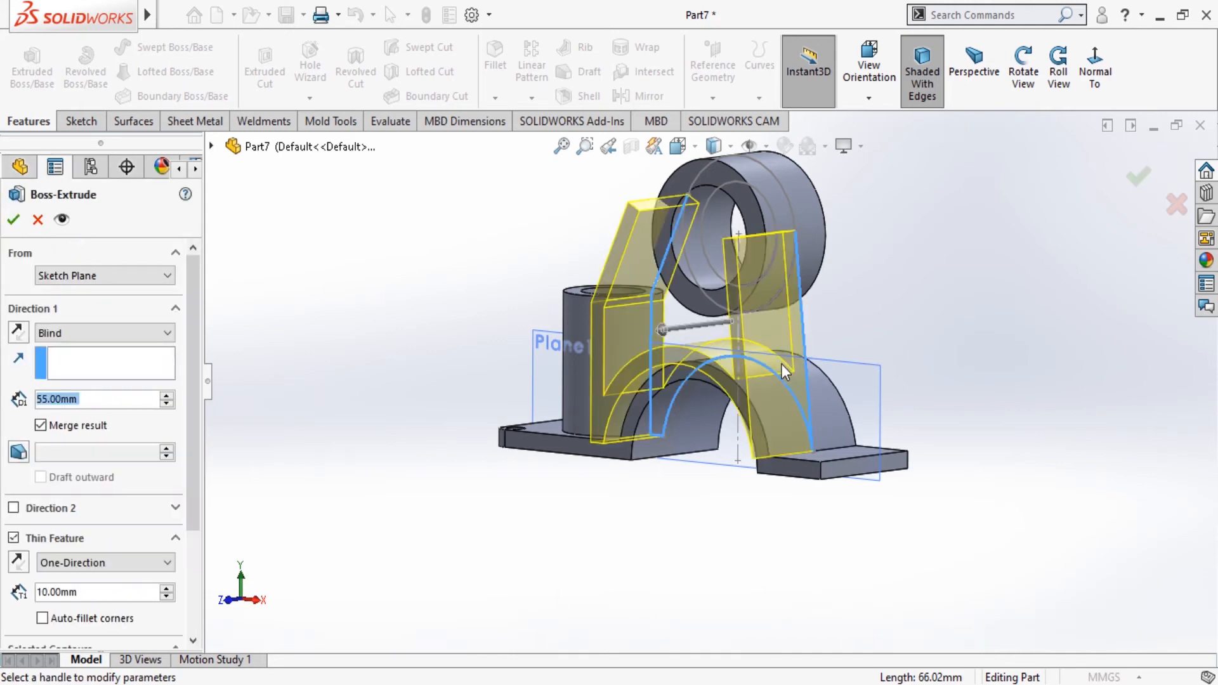
click(193, 506)
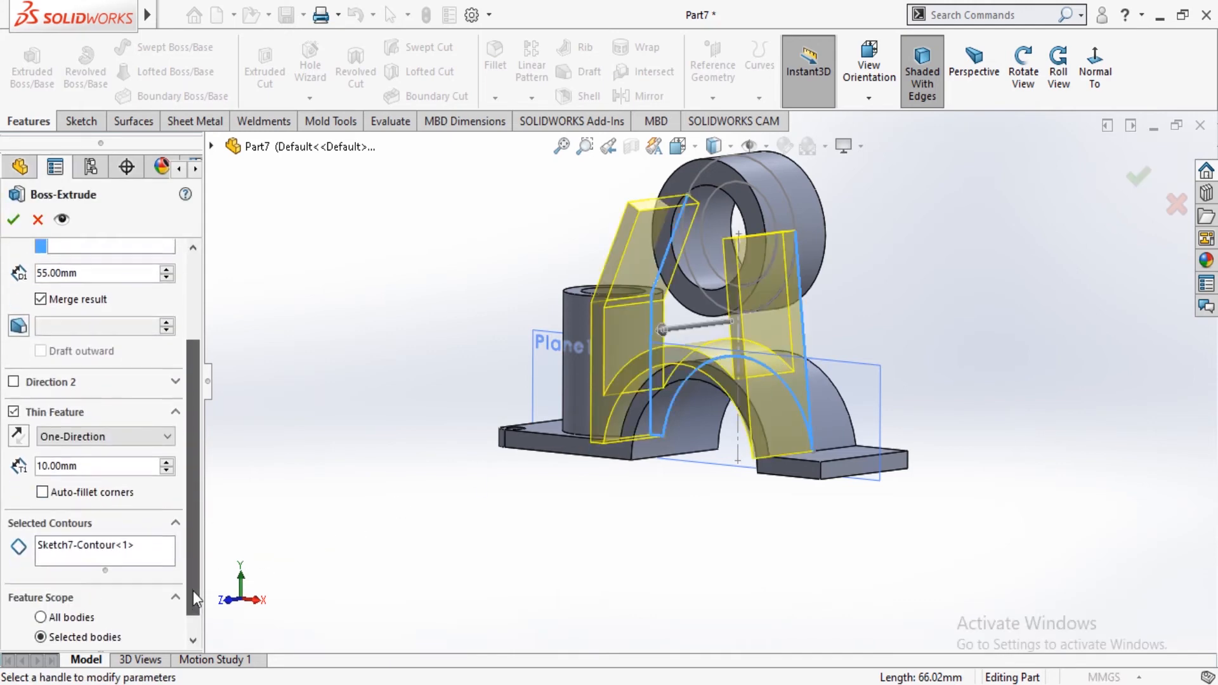
click(104, 536)
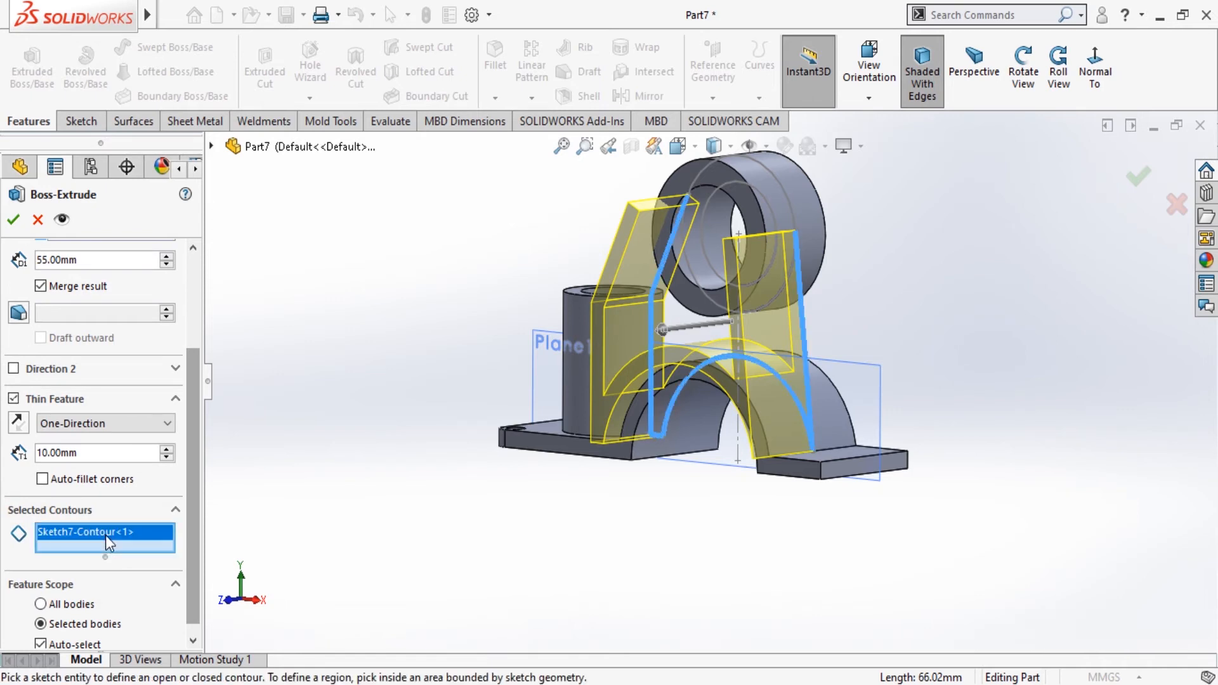
key(Delete)
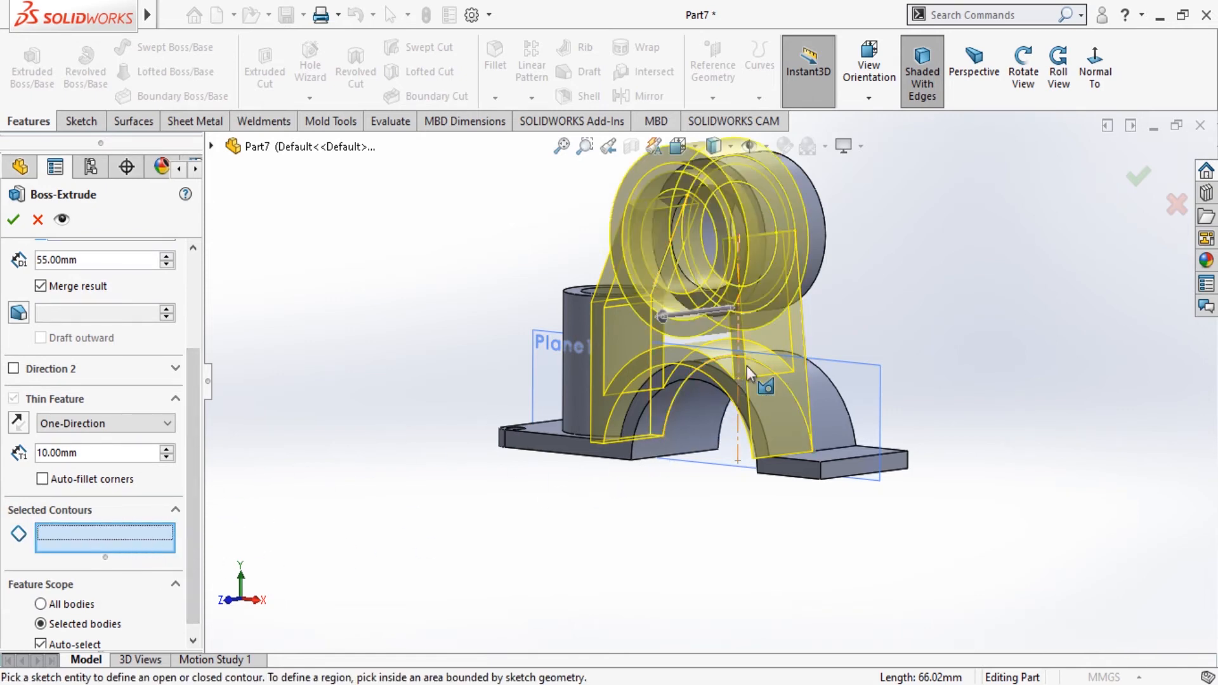
click(694, 350)
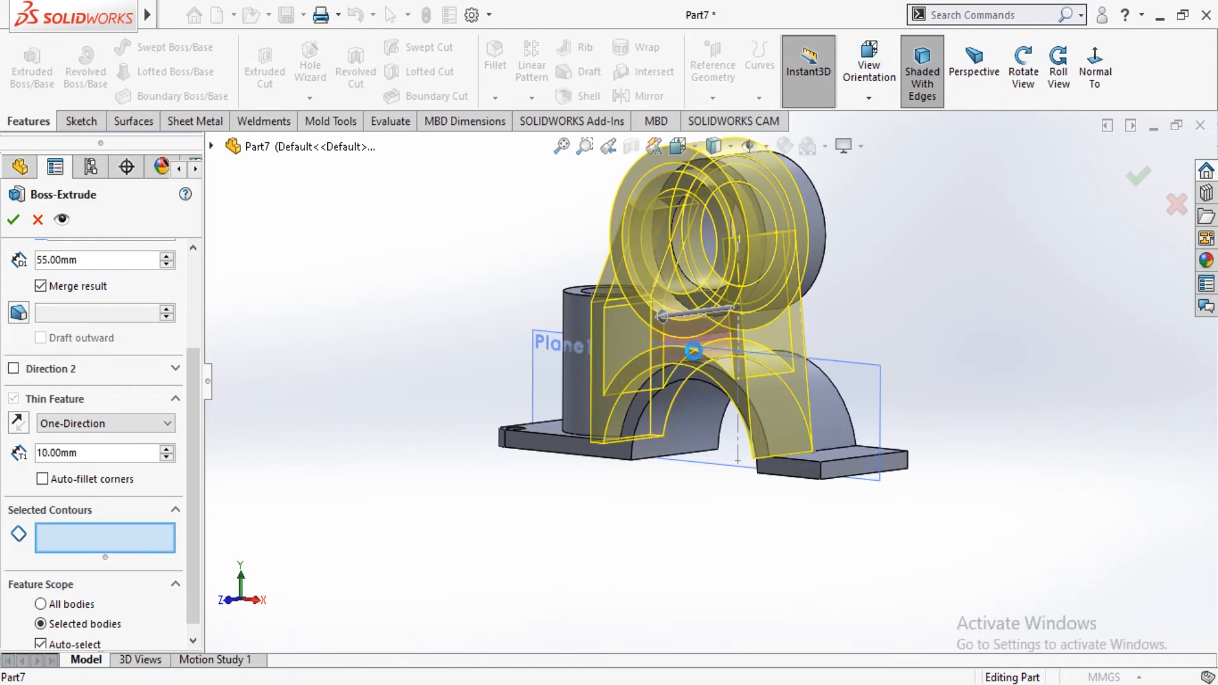
click(778, 352)
click(1023, 70)
drag(944, 236, 919, 285)
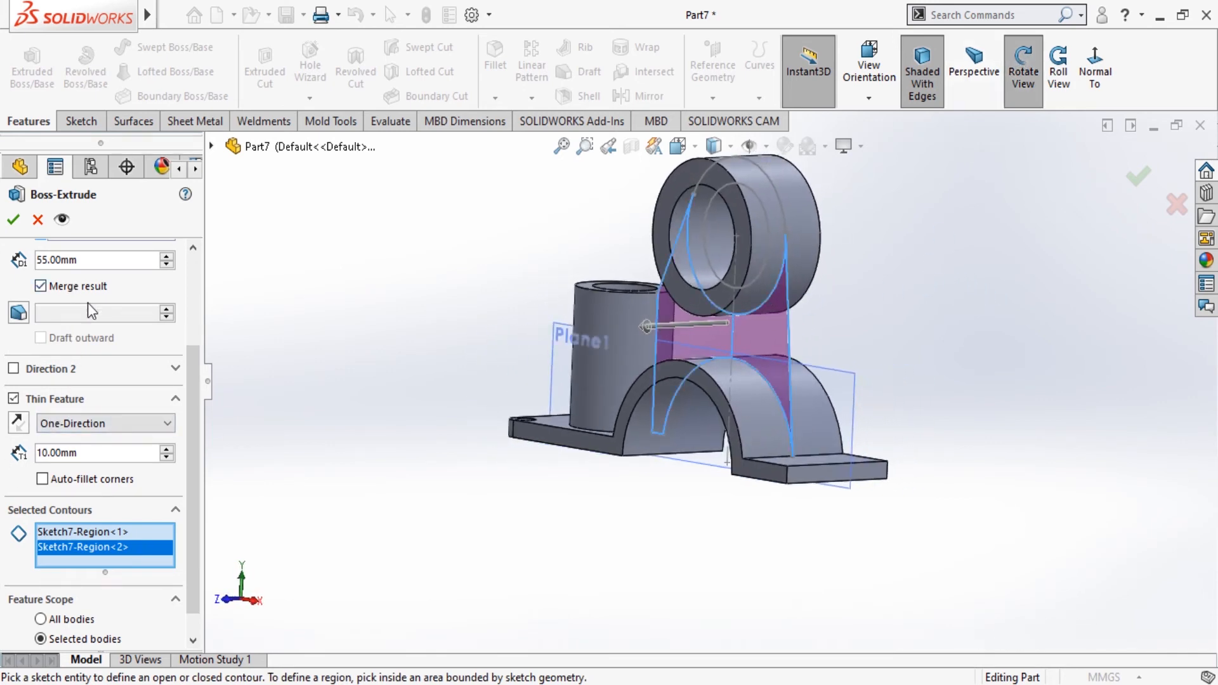
scroll(193, 368, up, 3)
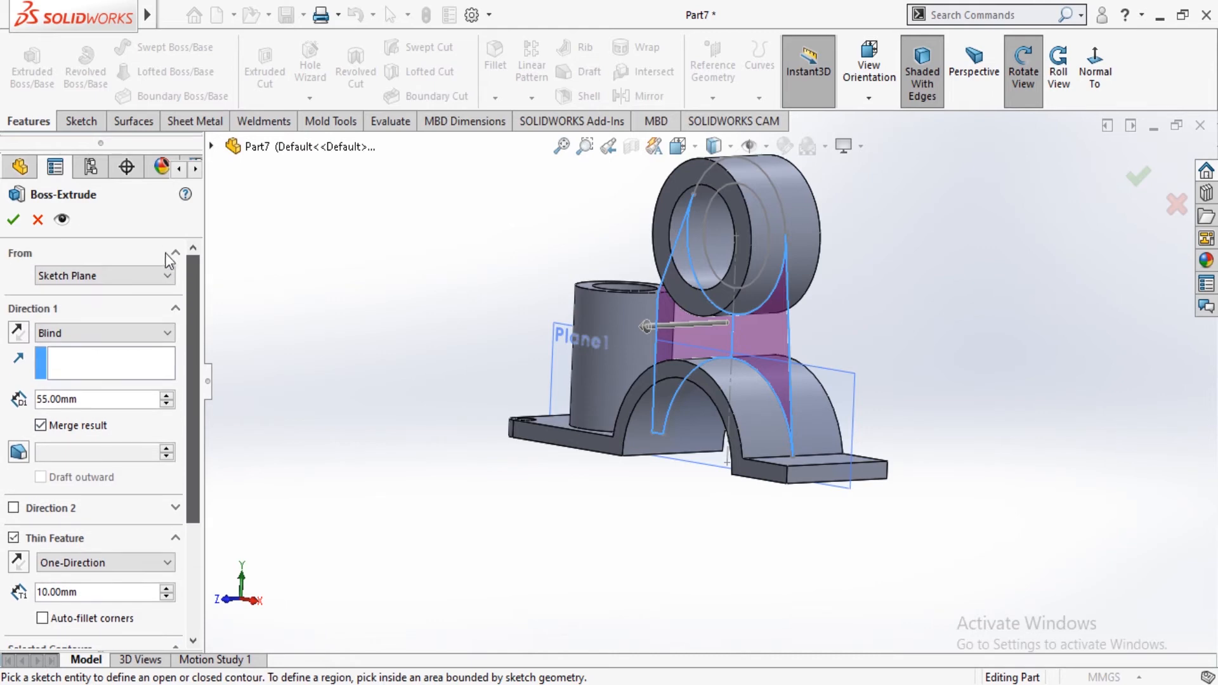
click(71, 335)
click(72, 436)
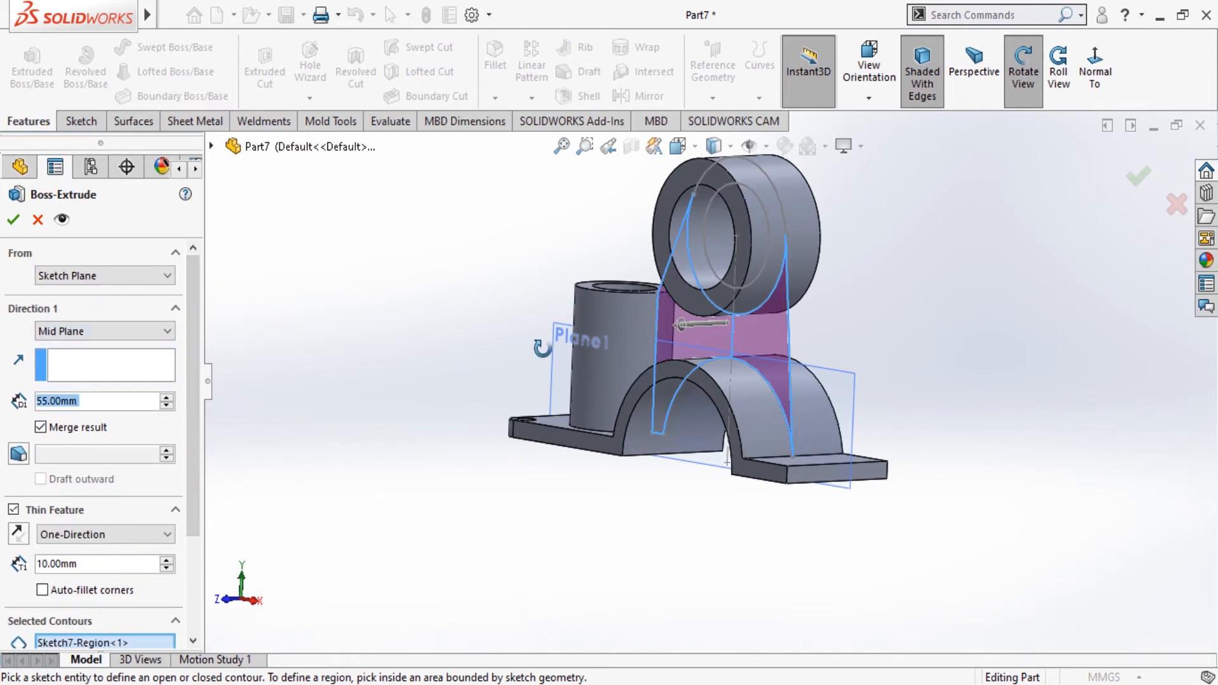
drag(950, 244, 889, 248)
click(116, 401)
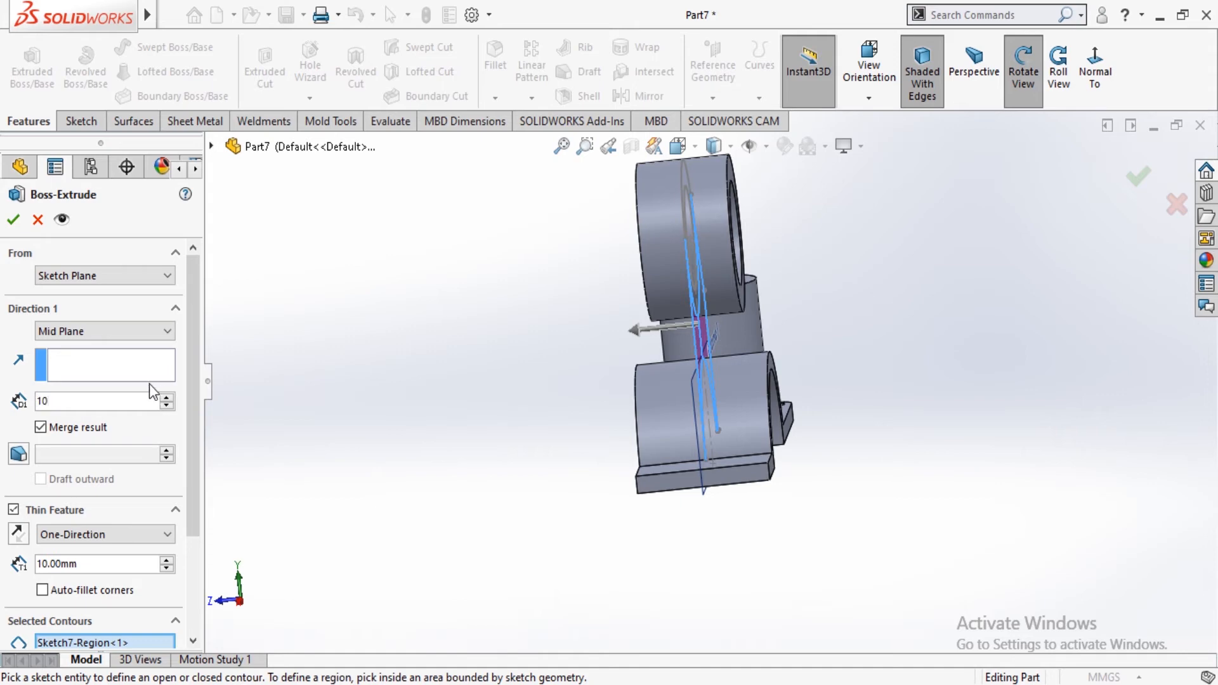
text(10)
key(Return)
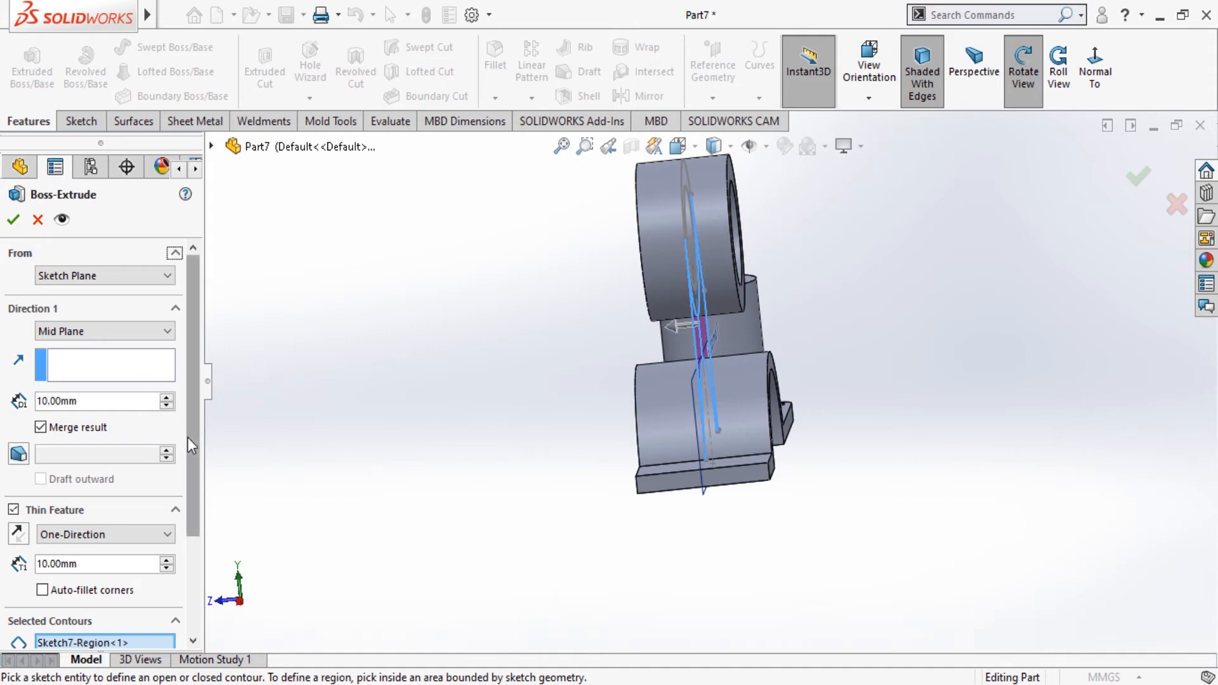
drag(190, 436, 192, 509)
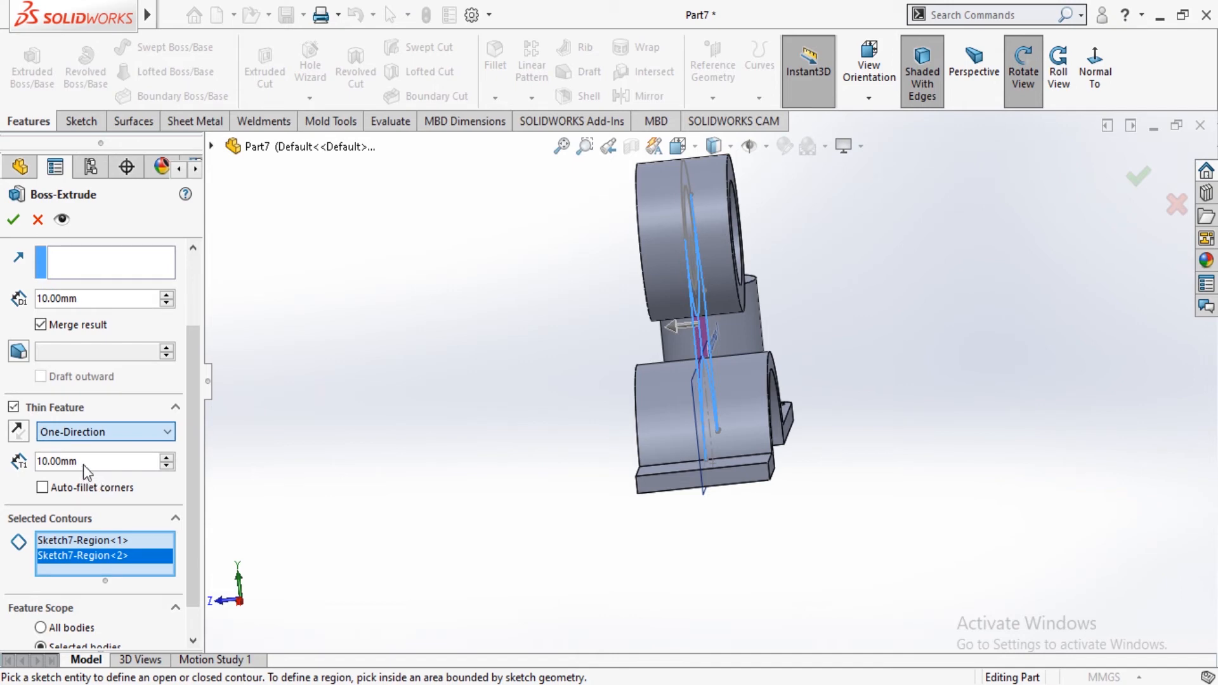
key(Down)
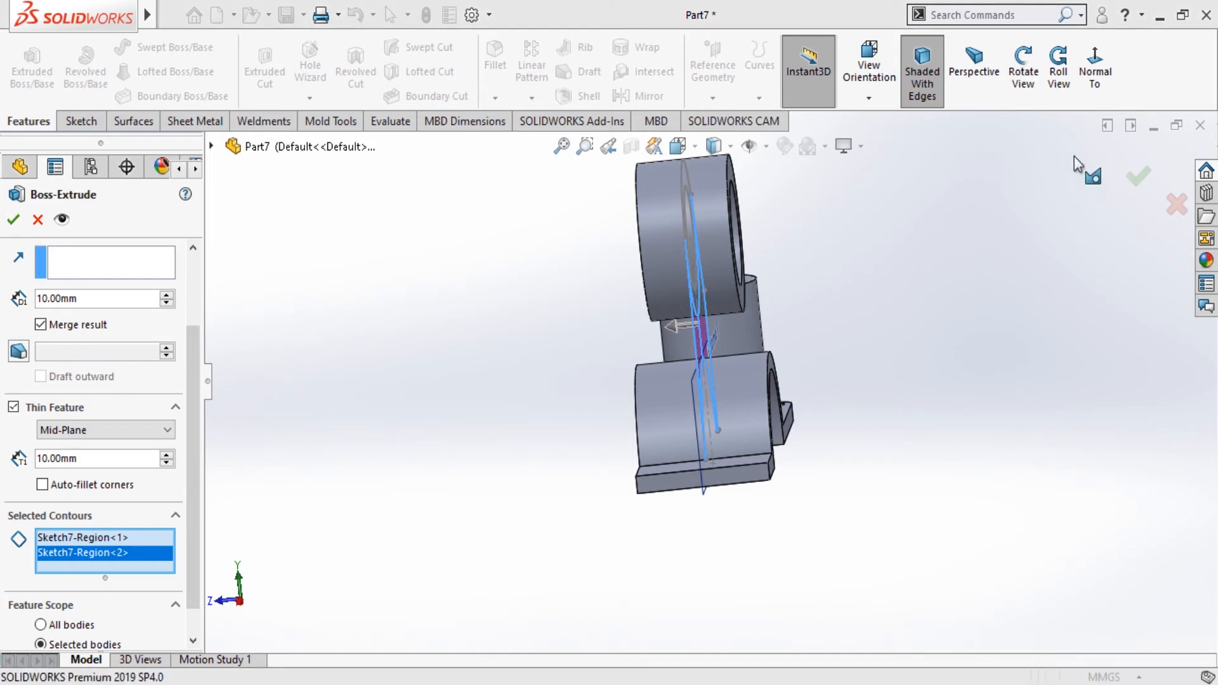
click(1024, 71)
drag(957, 258, 561, 322)
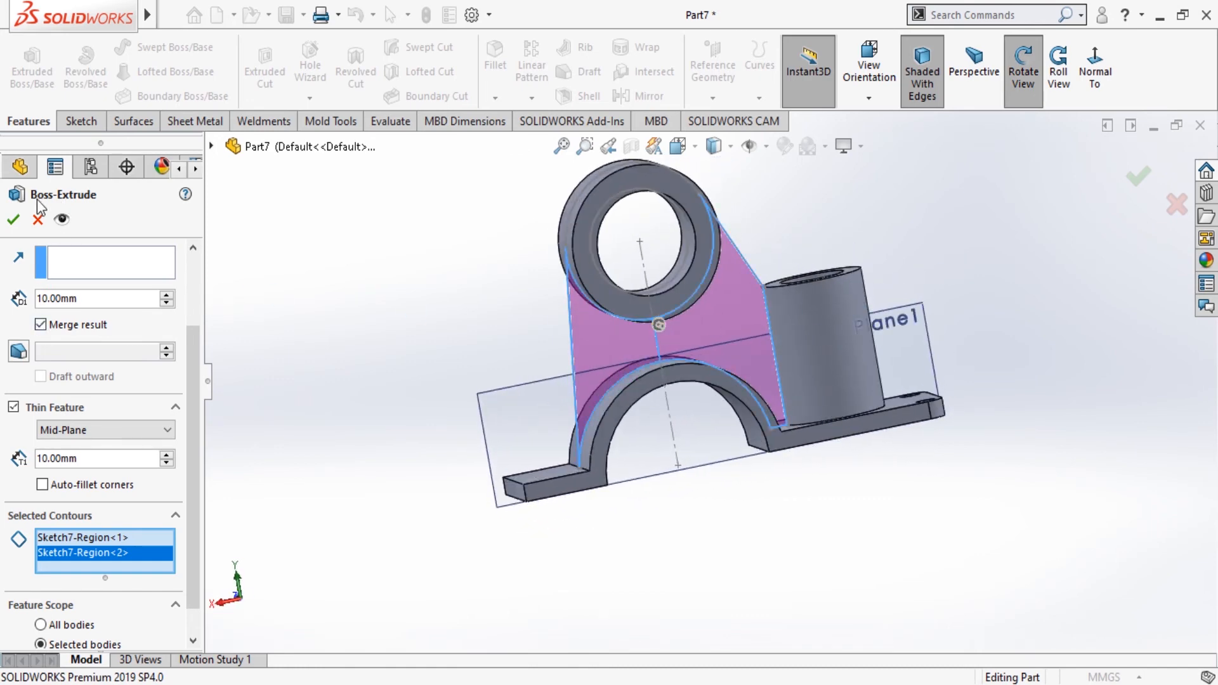
click(37, 220)
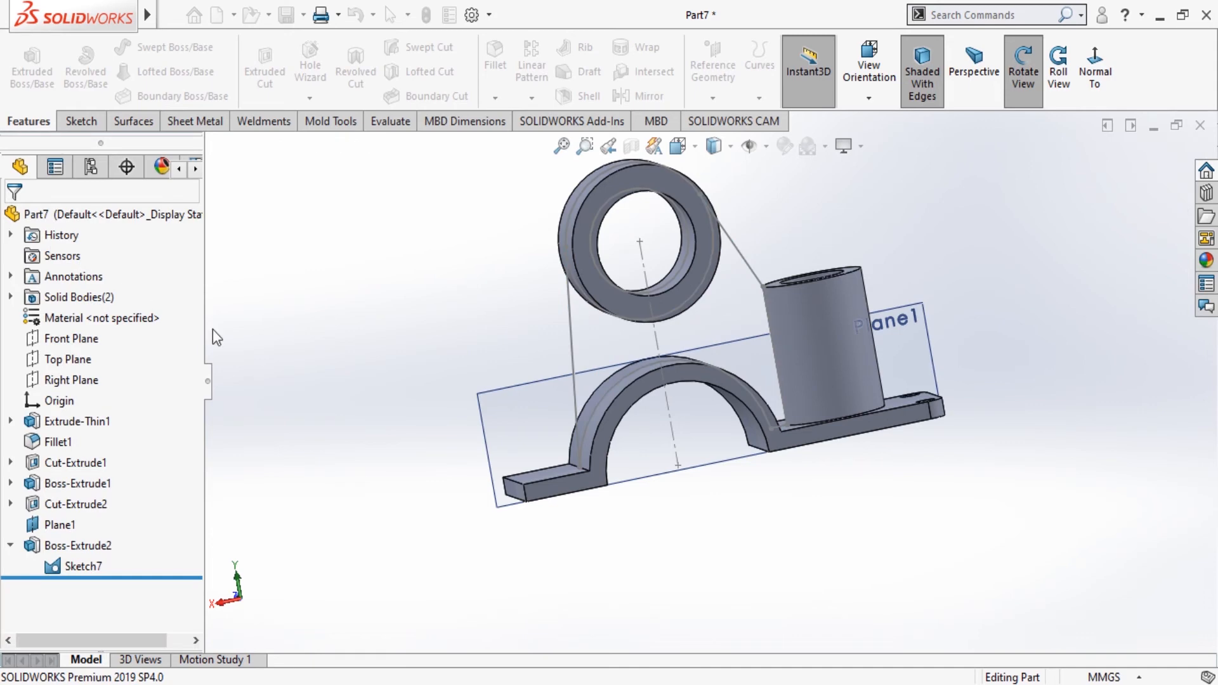
Hide the ring extrusion's underlying sketch in the model.
click(758, 274)
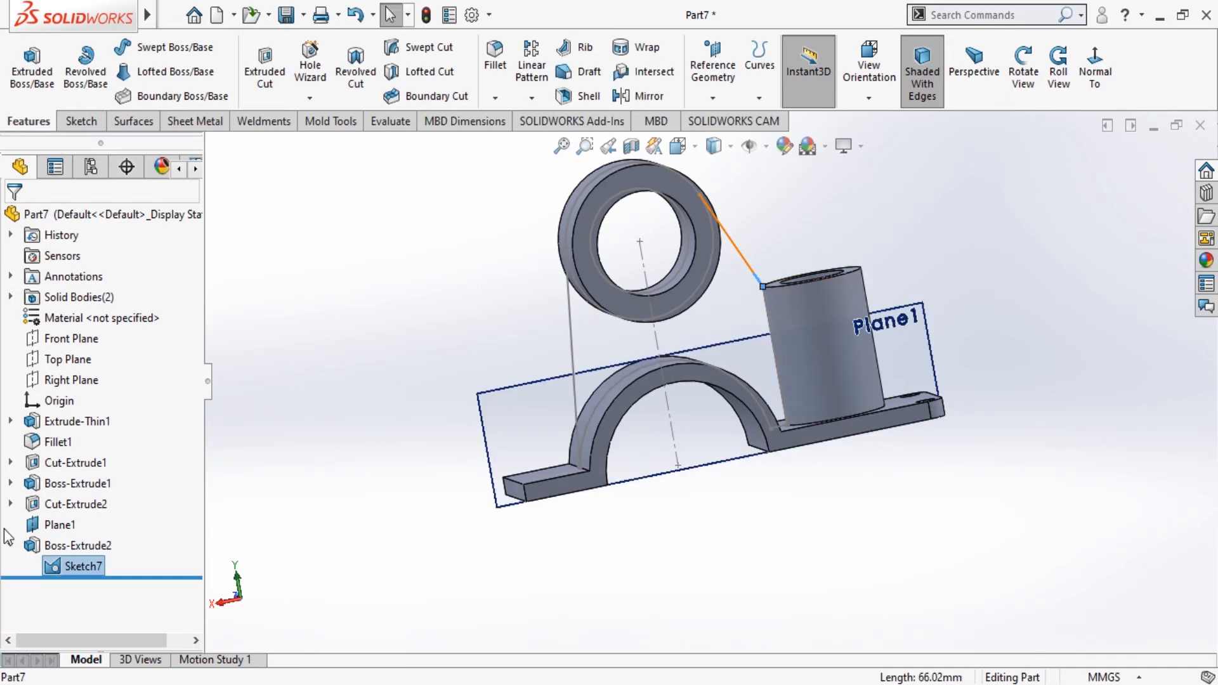
click(53, 565)
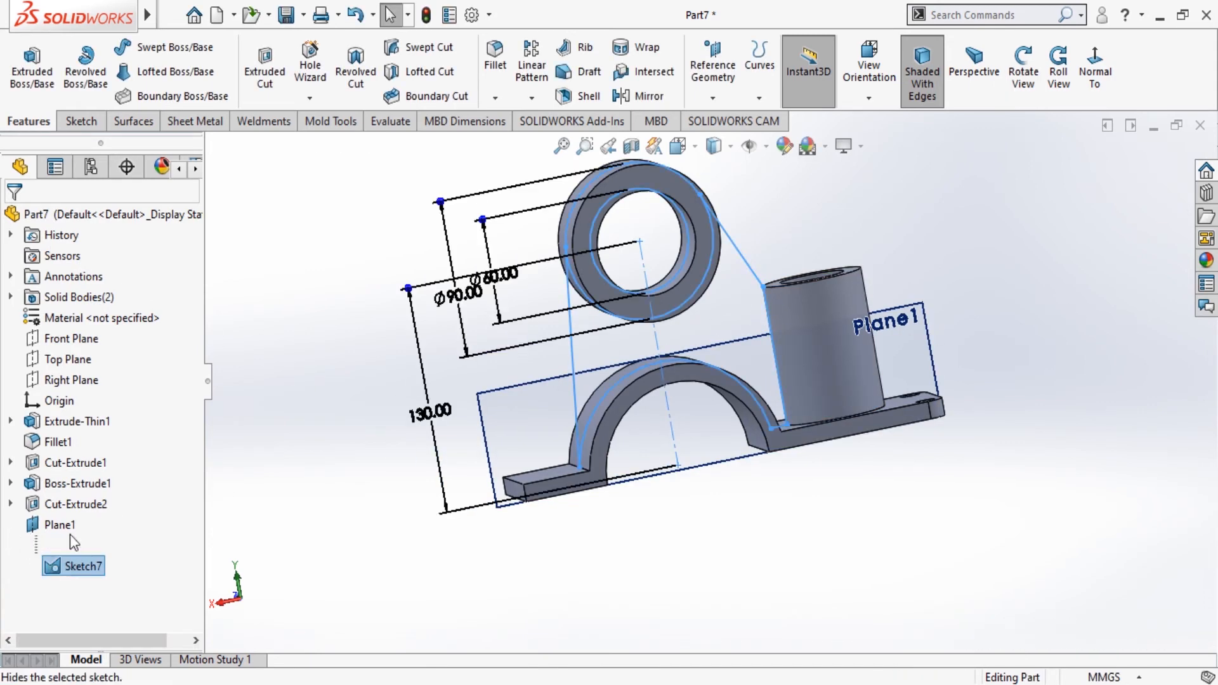
click(70, 534)
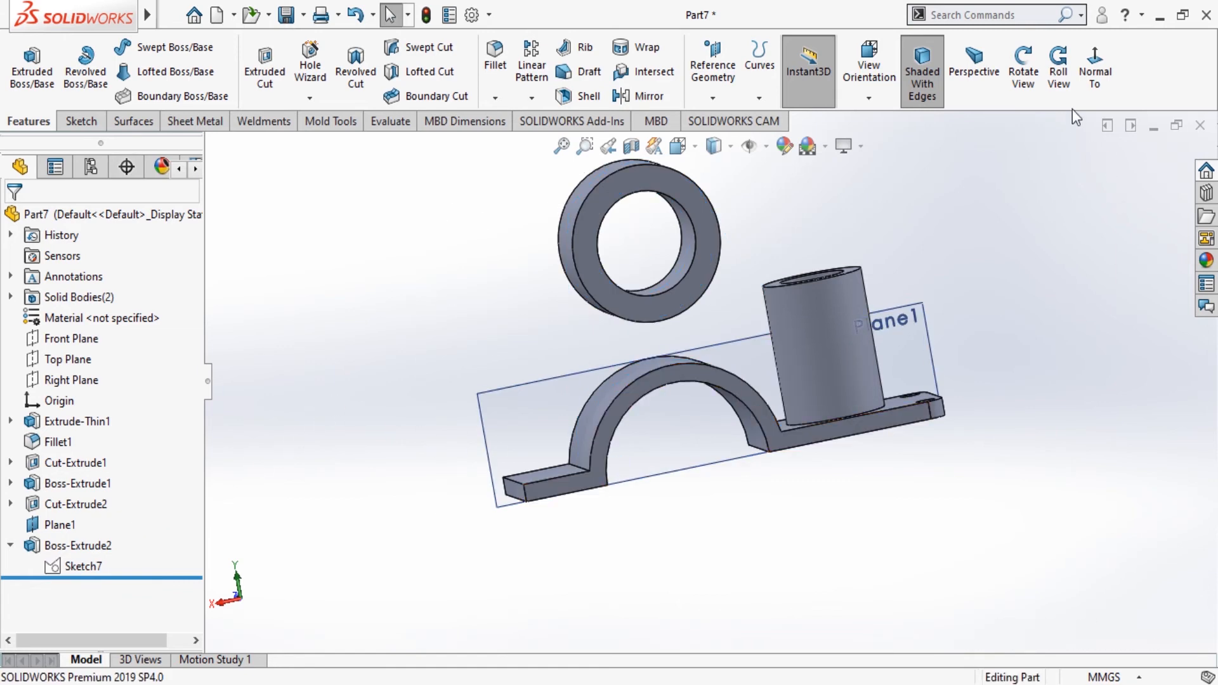
Start a new sketch on Plane1, viewed square to the plane.
click(1108, 66)
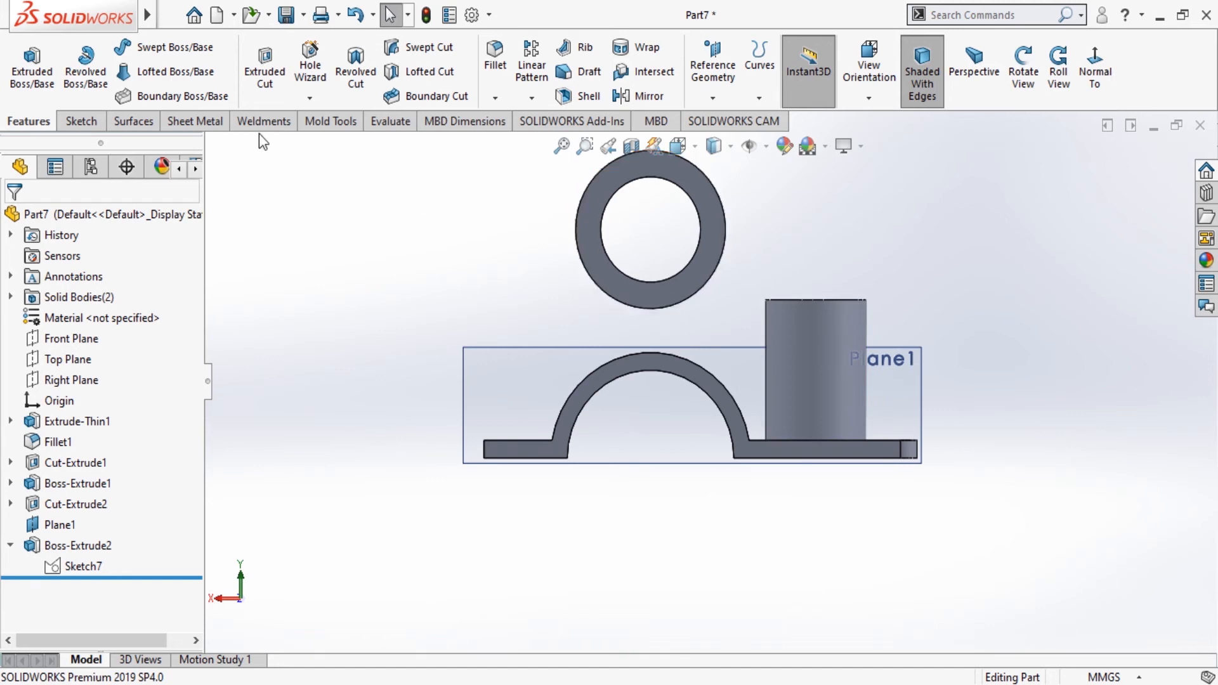
click(597, 268)
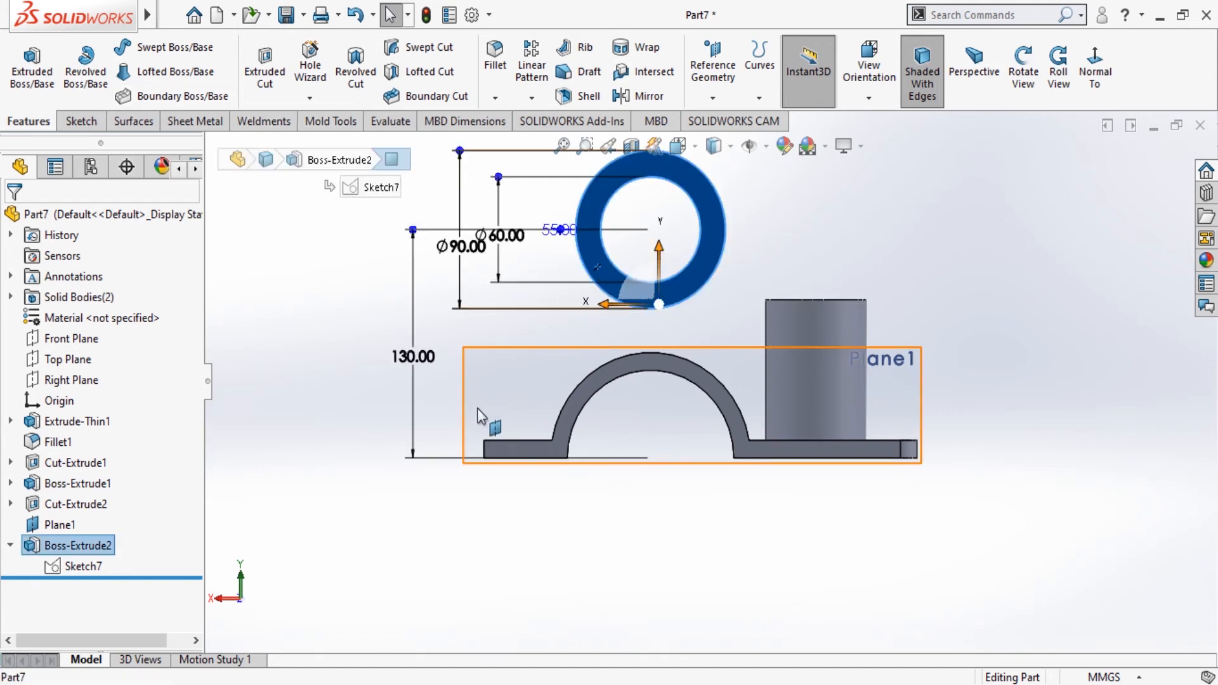
click(504, 400)
click(545, 359)
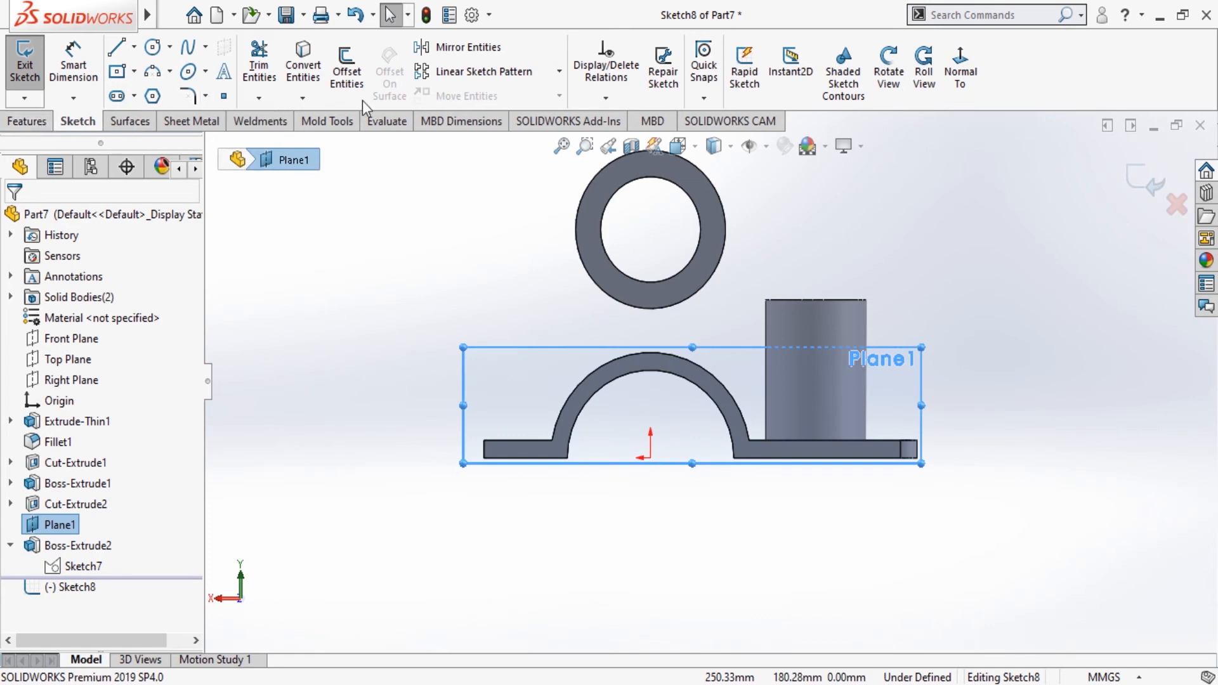
Convert the ring's outer edge, the arch's outer arc, the boss-side flange's upper edge and the boss's side facing the arch into sketch entities.
click(596, 285)
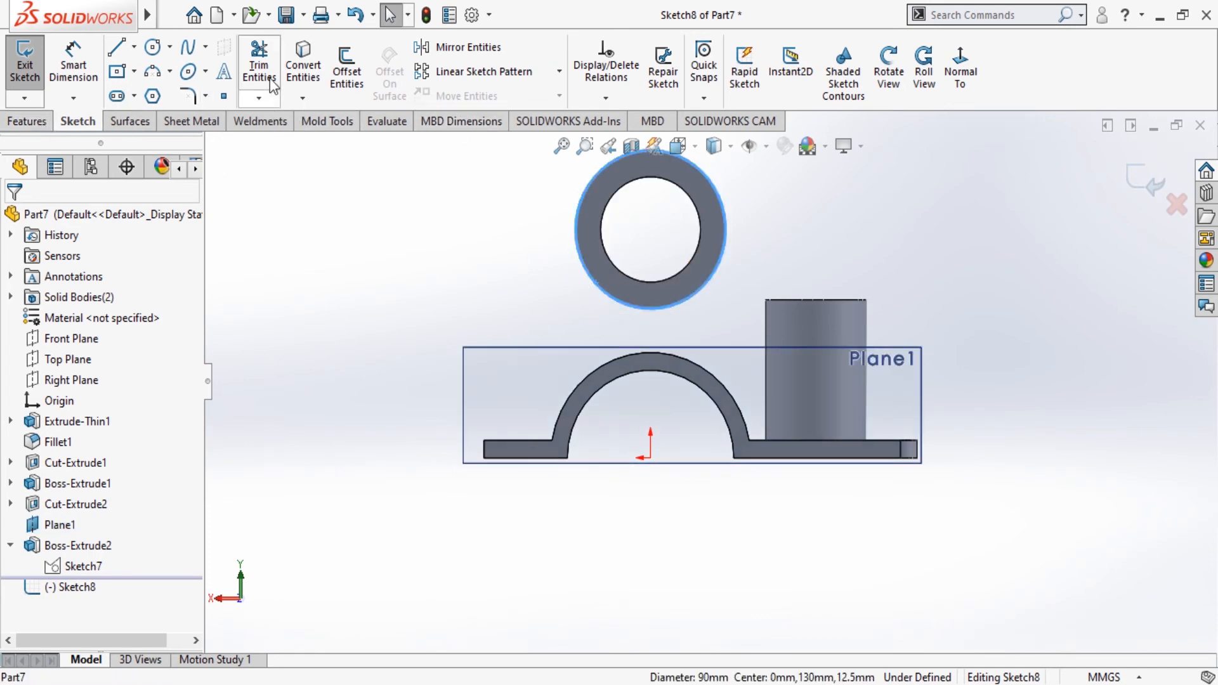
click(304, 64)
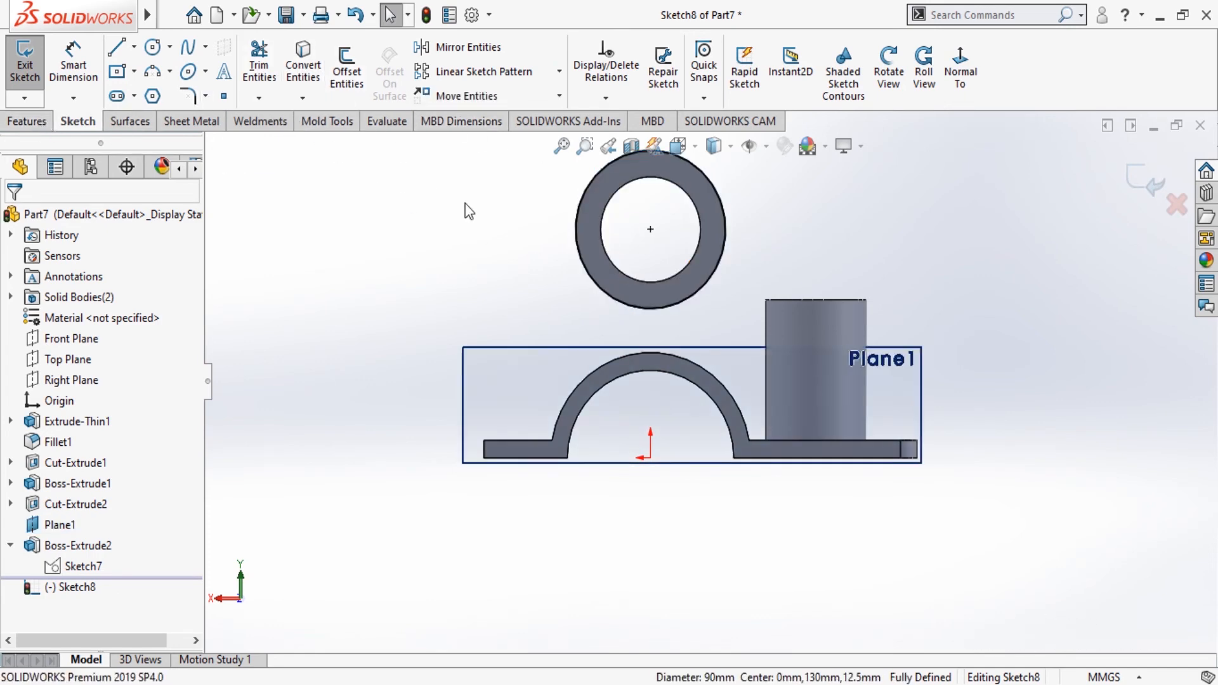
click(582, 382)
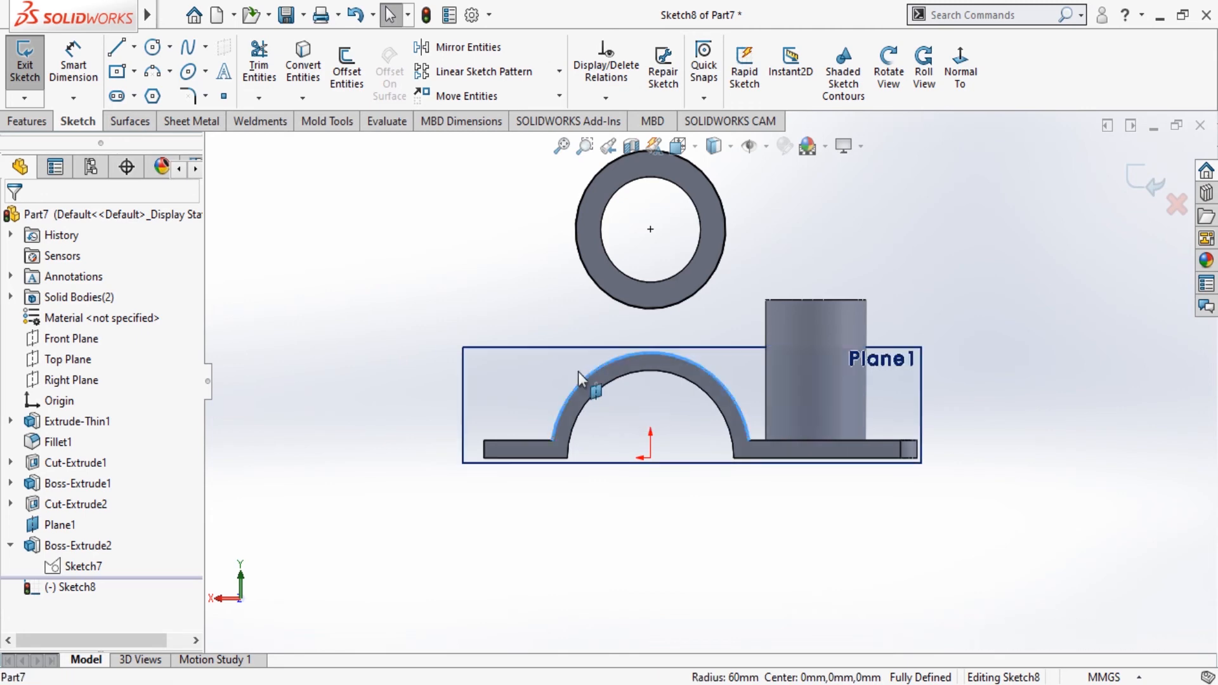
click(303, 64)
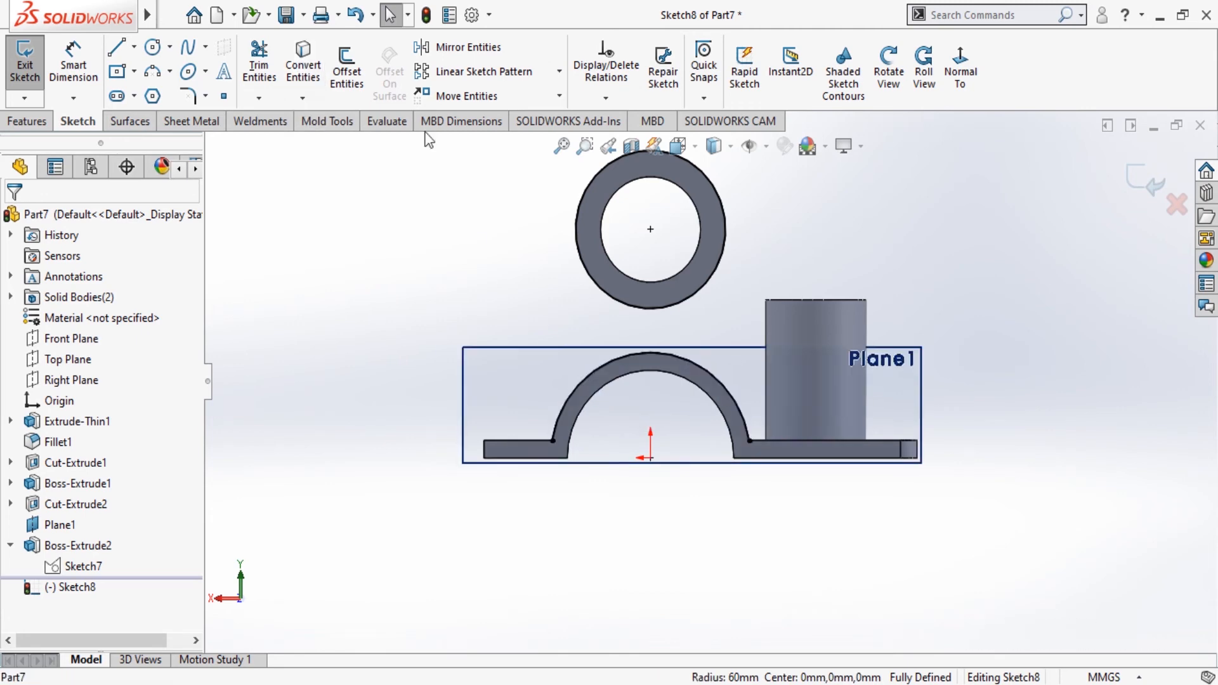
click(763, 442)
click(303, 63)
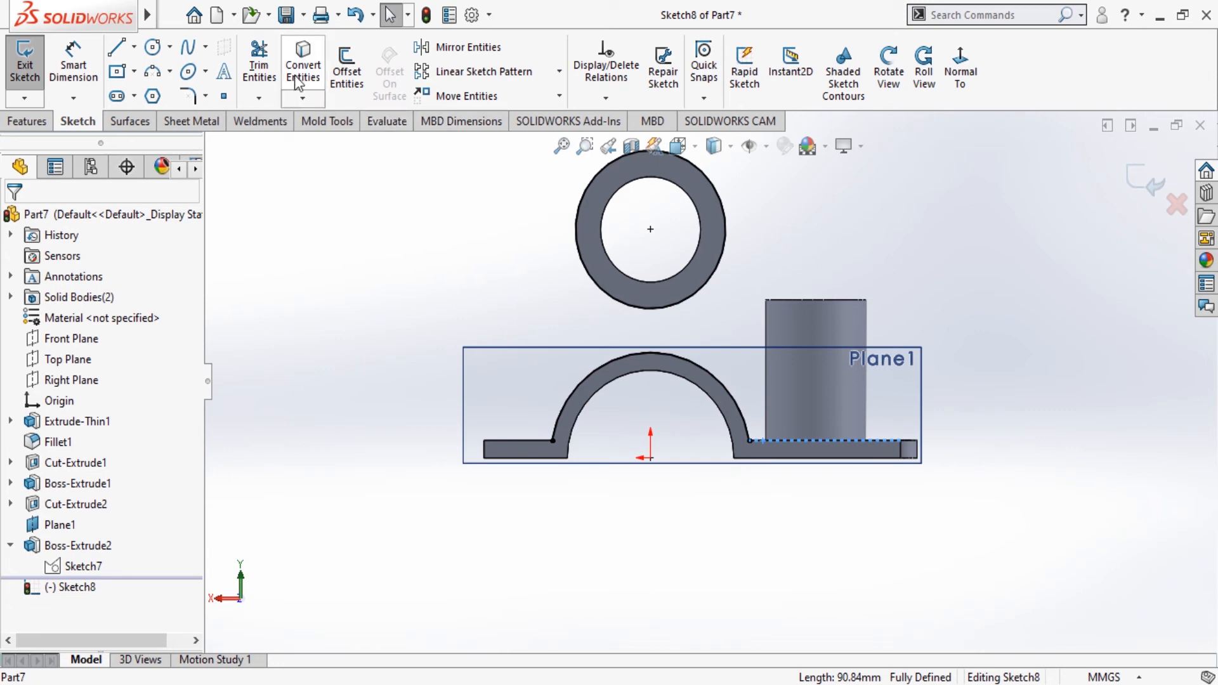
click(767, 382)
click(746, 364)
click(765, 341)
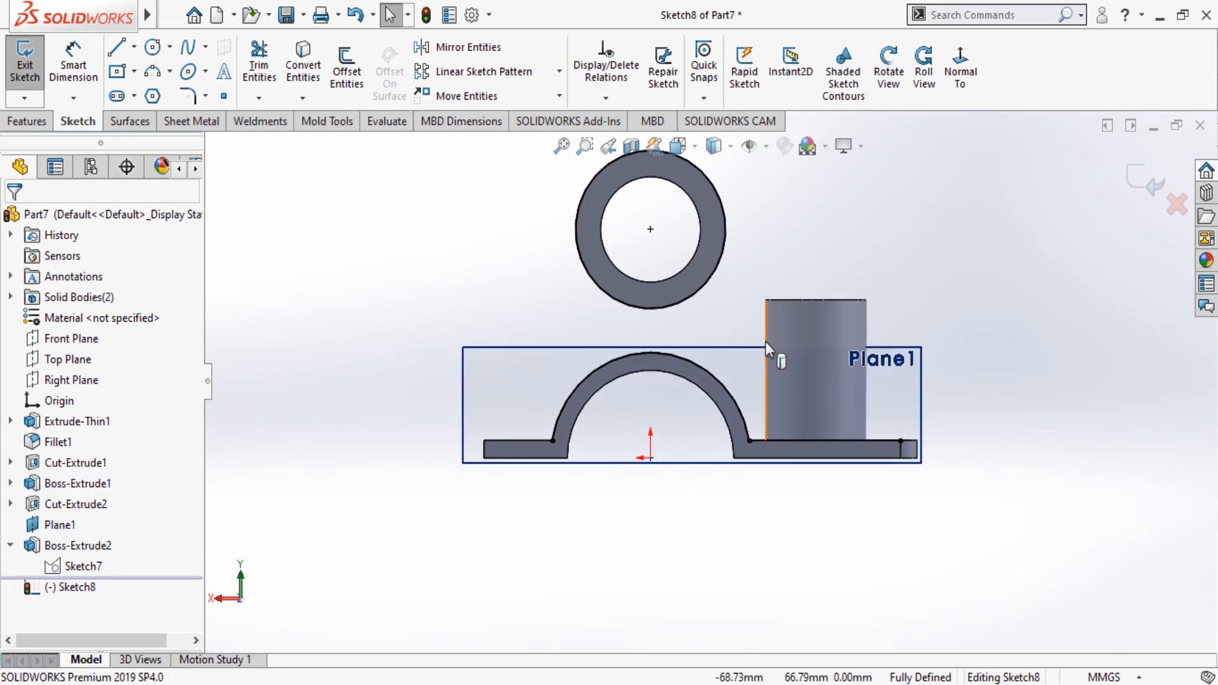
click(304, 63)
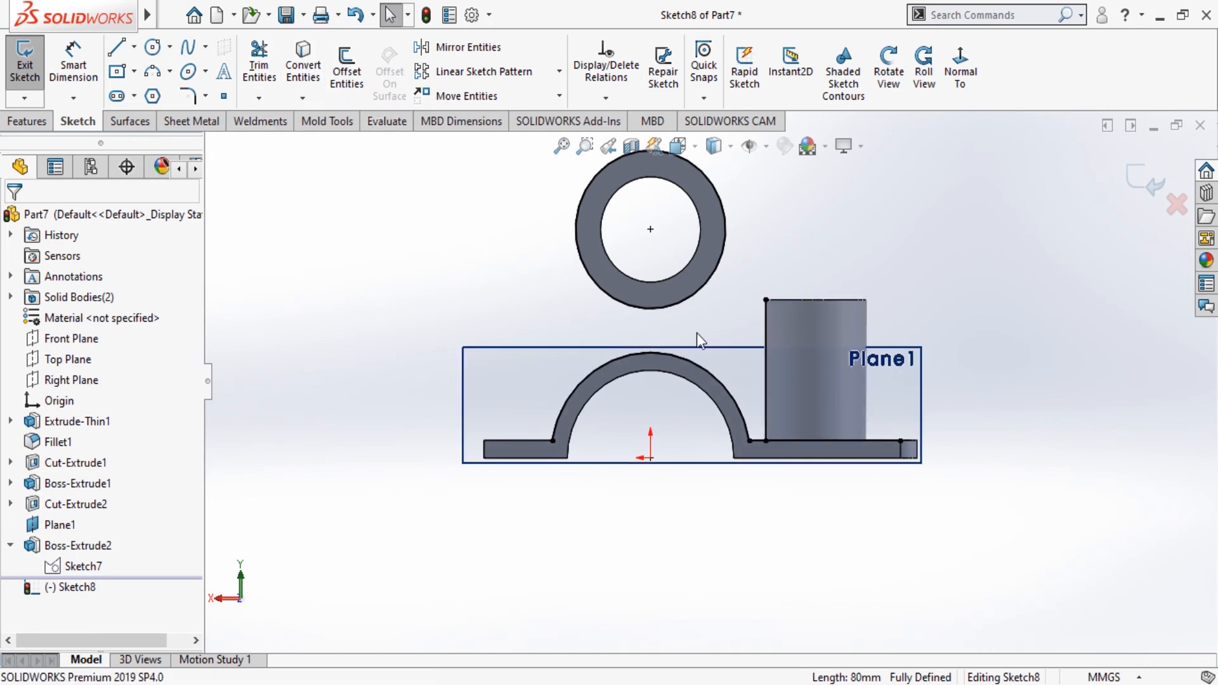
Power trim the converted flange line beyond the boss's side line, keeping the short segment between arch and boss.
click(259, 64)
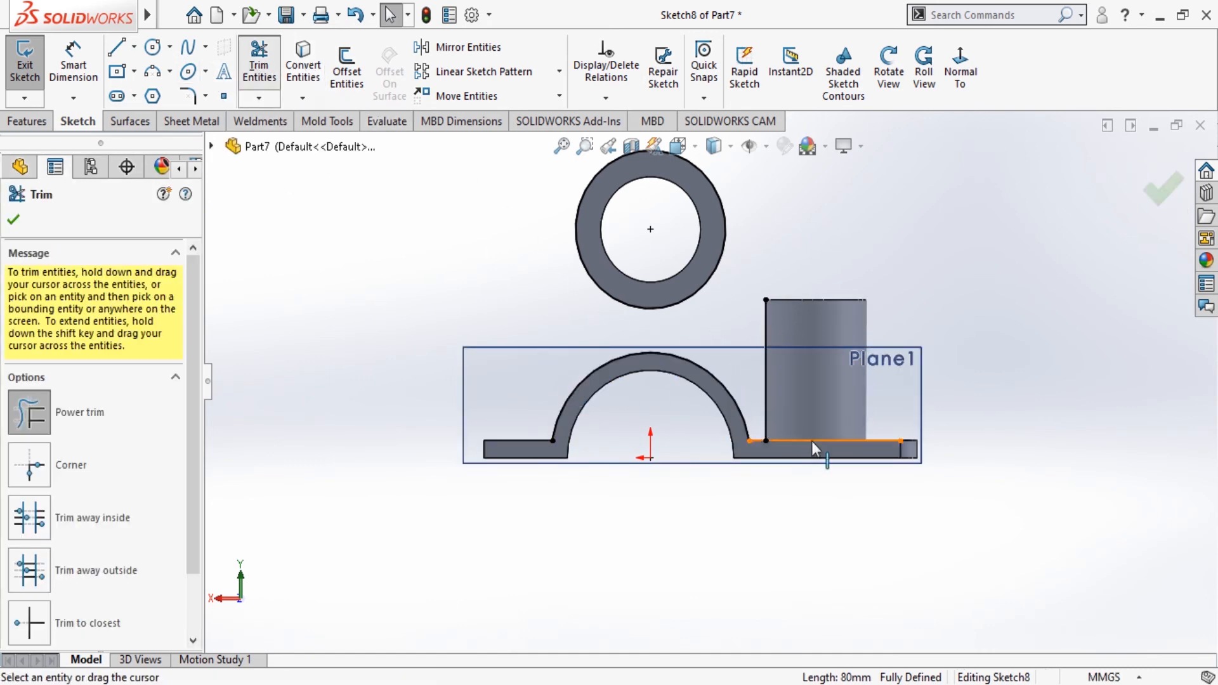
drag(810, 473, 817, 421)
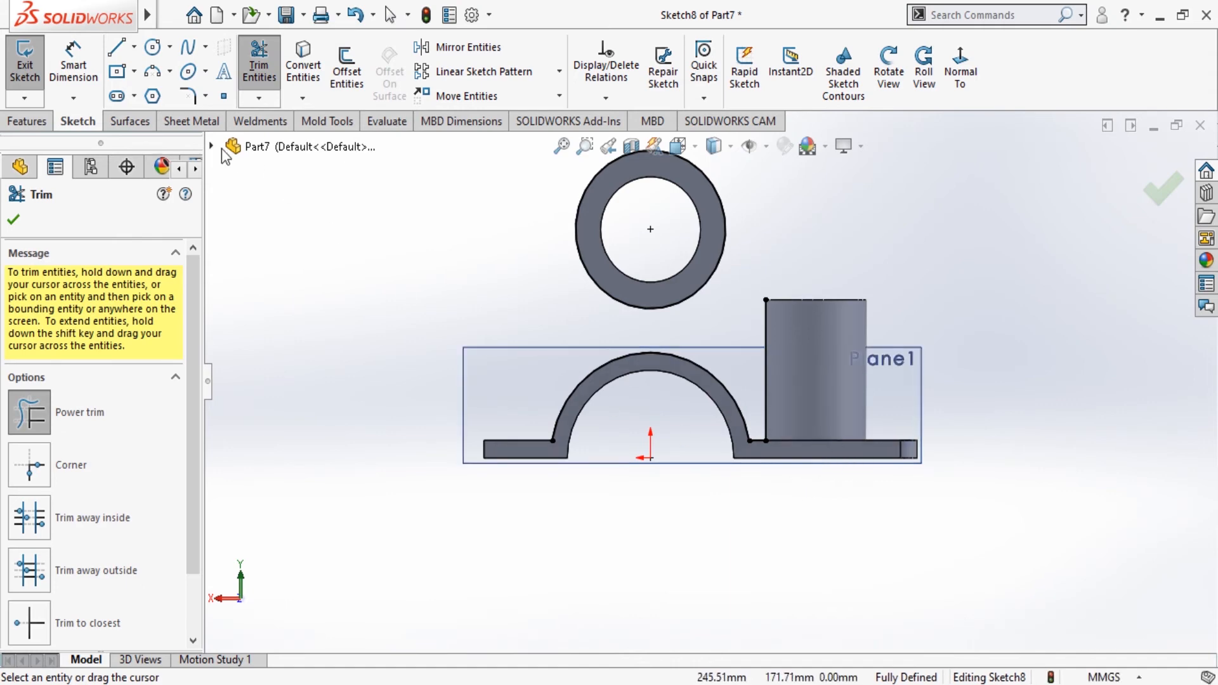
click(13, 221)
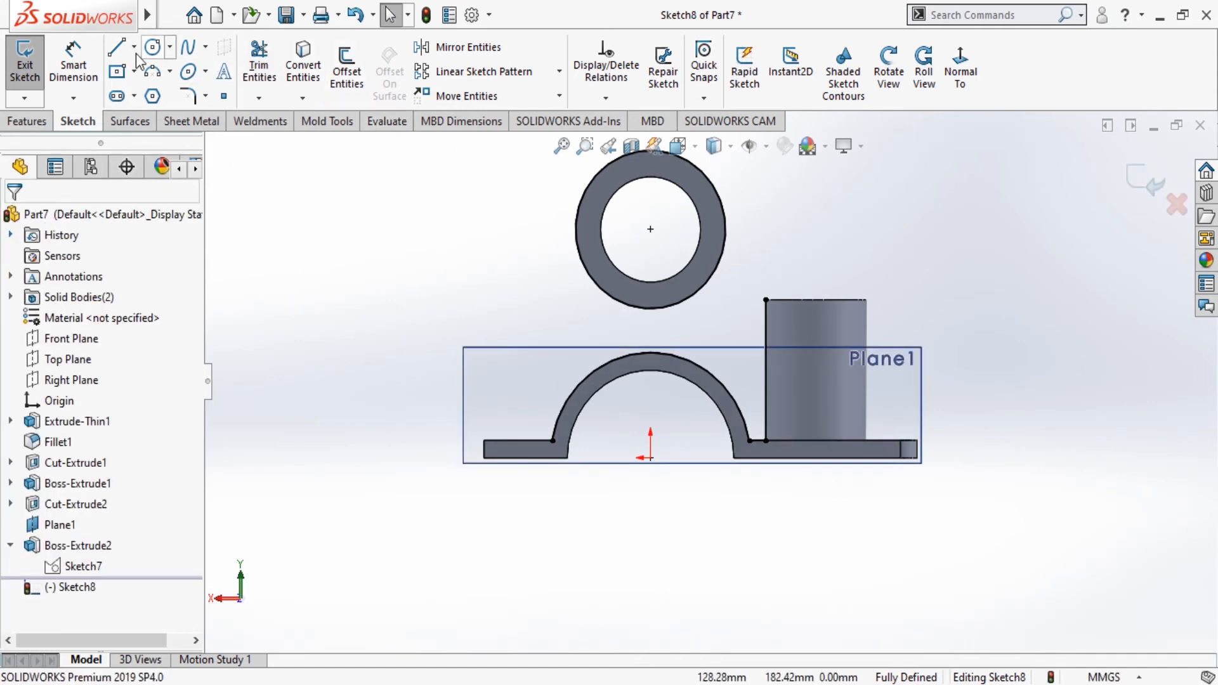
click(719, 263)
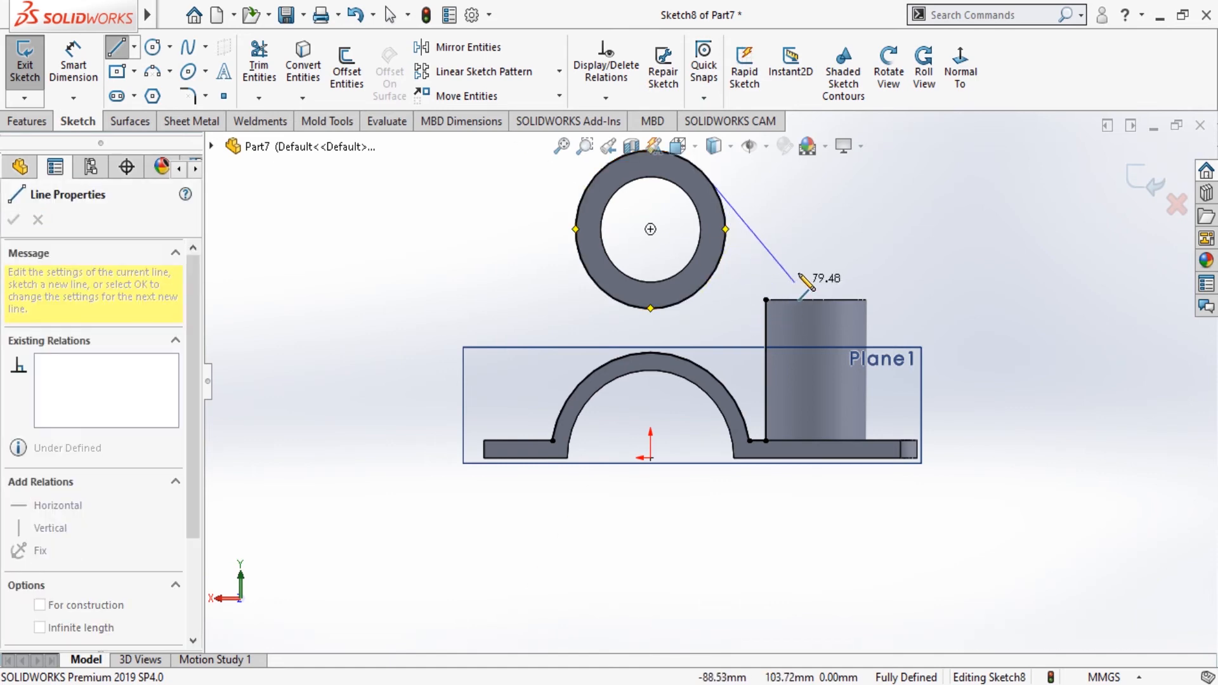
key(Escape)
key(Escape)
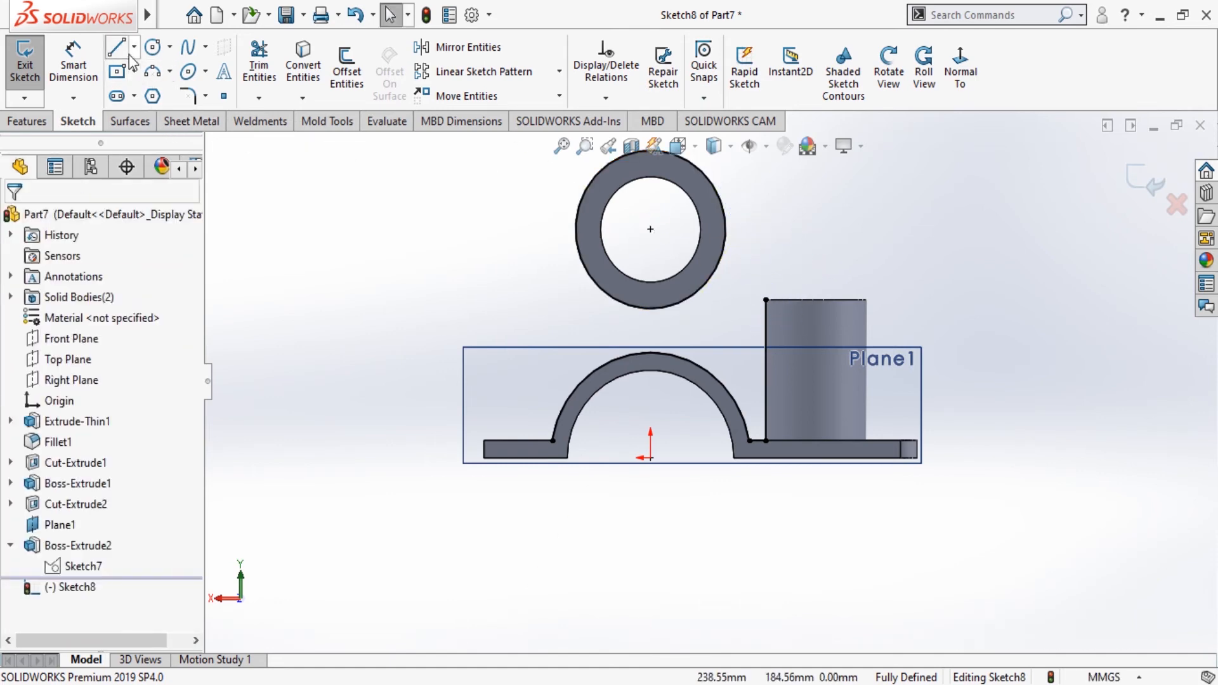
Sketch a line from the boss-side quadrant point of the ring's outer circle to the boss's upper corner facing the arch.
key(l)
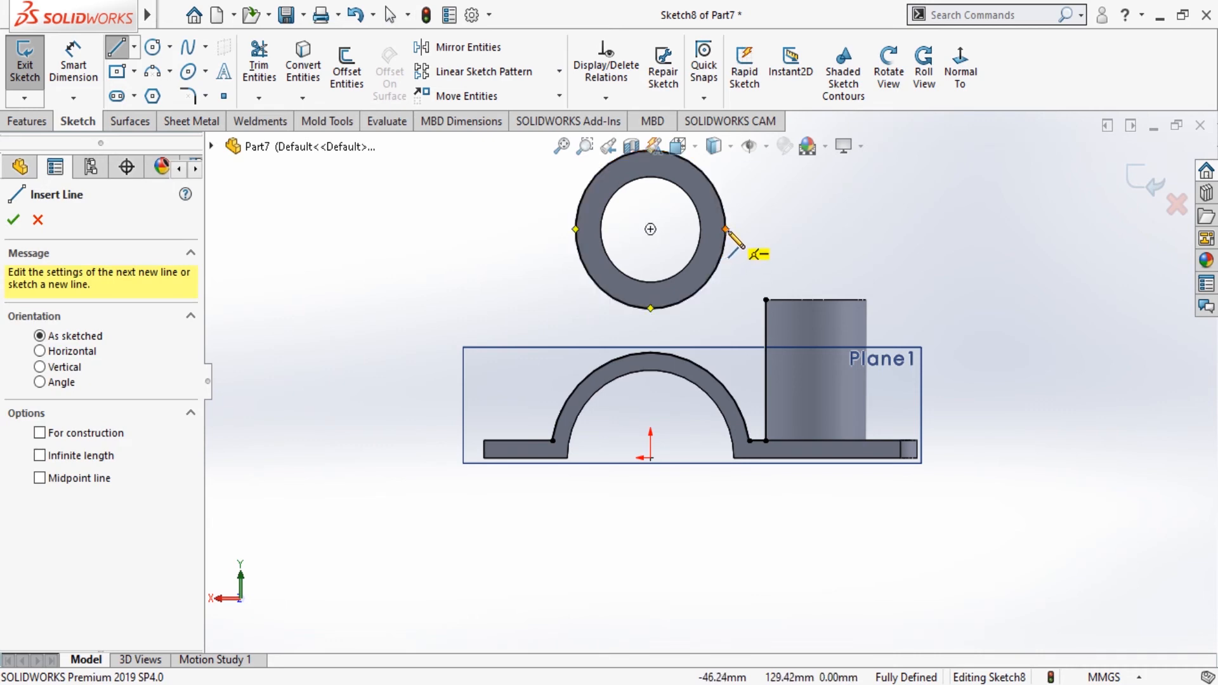
drag(726, 229, 766, 299)
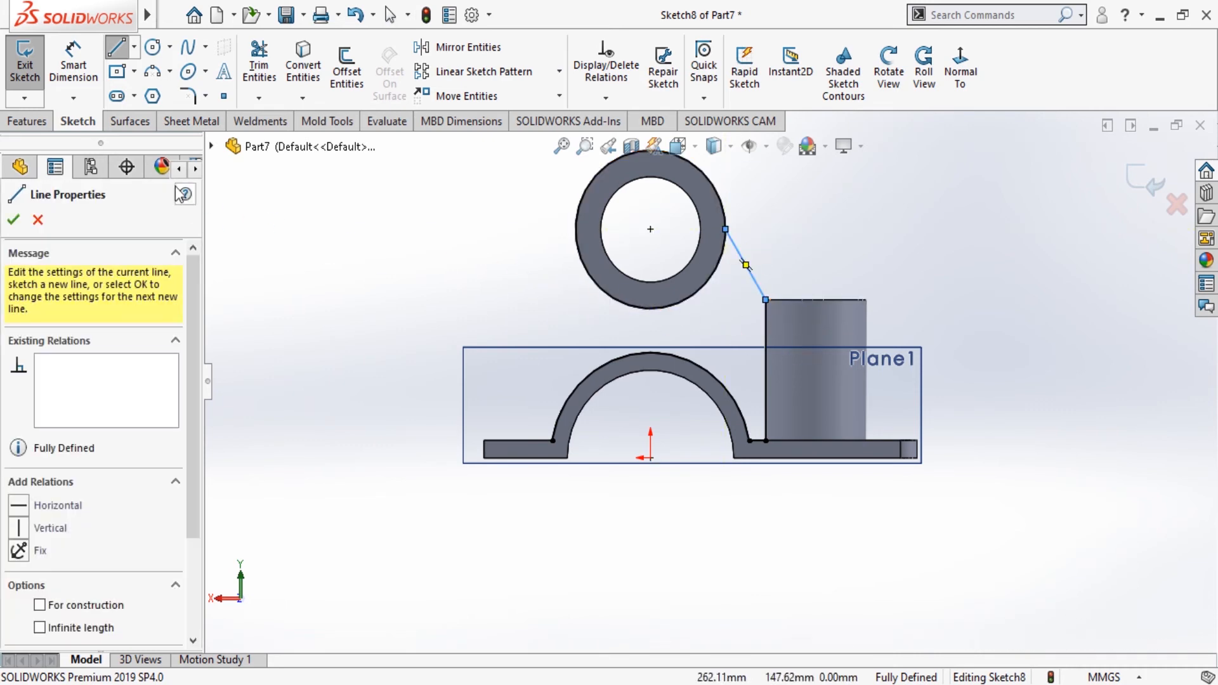
click(13, 219)
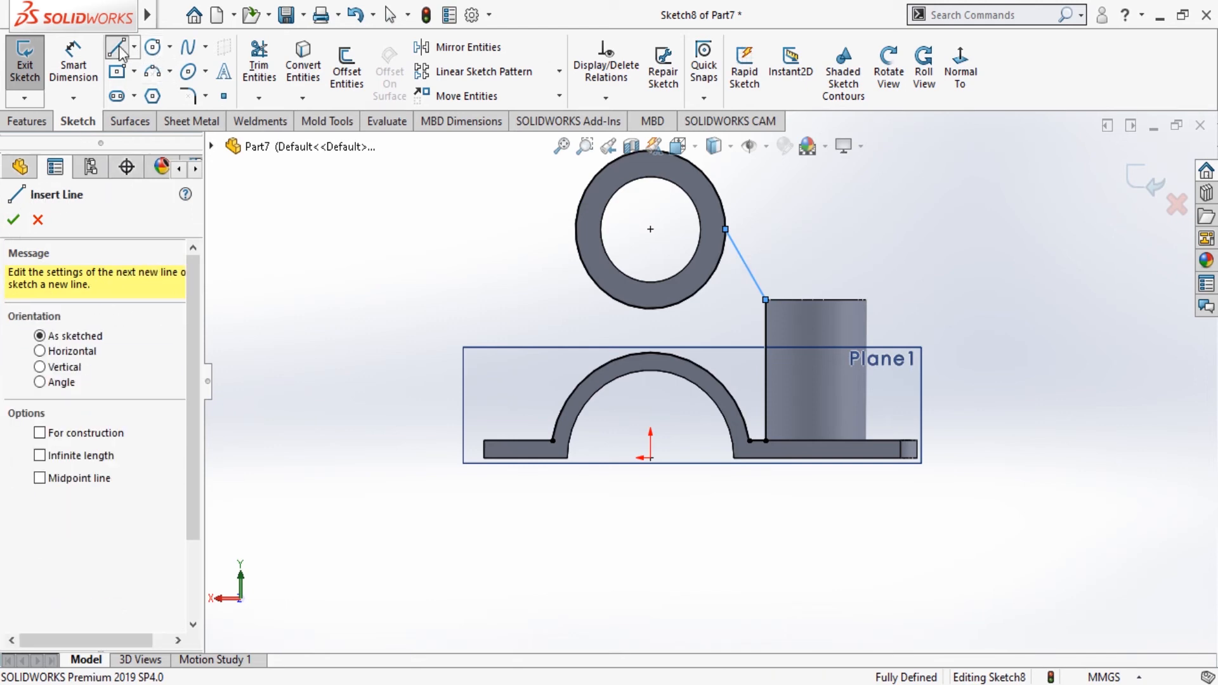
click(13, 219)
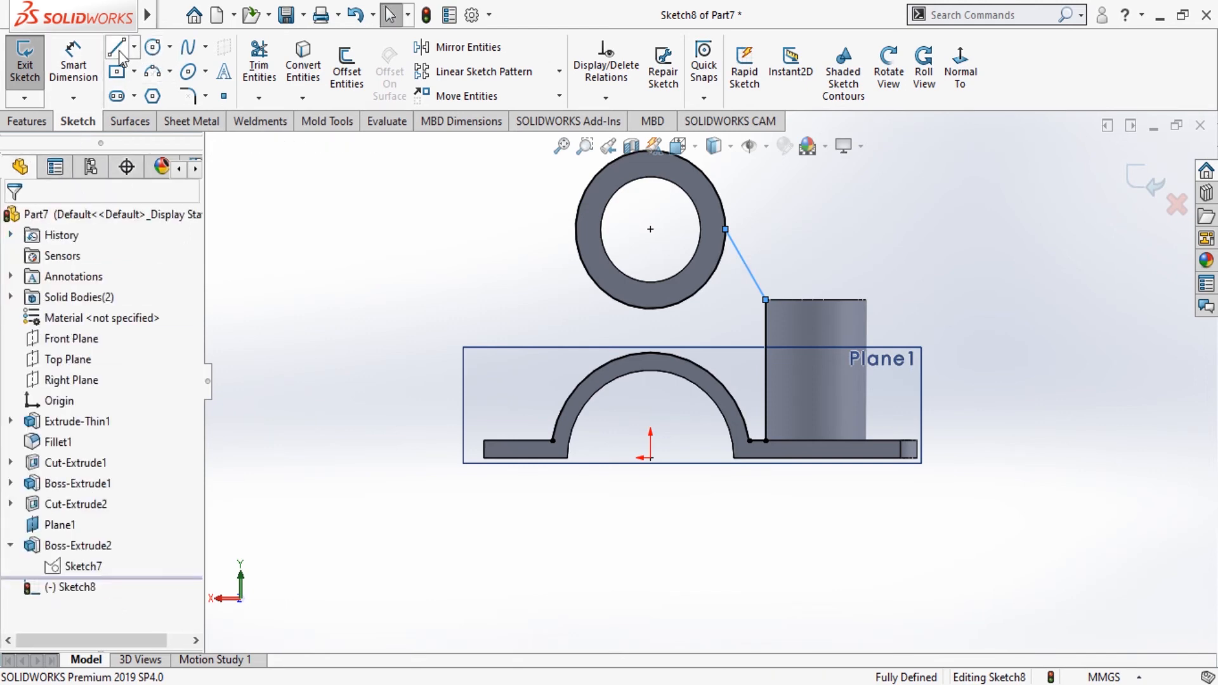
Sketch a line from the lower part of the ring's outer circle, on the side away from the boss, down to the arch's foot.
click(118, 51)
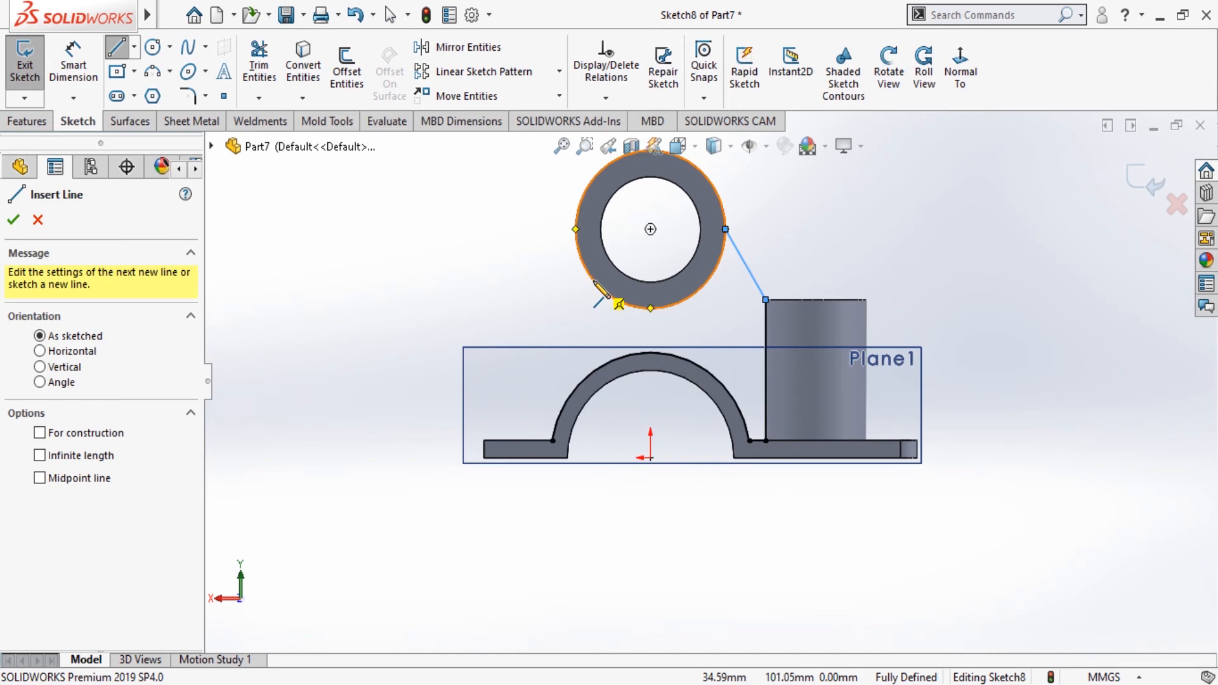
mouse_move(597, 286)
mouse_down()
mouse_move(574, 448)
mouse_move(553, 440)
mouse_up()
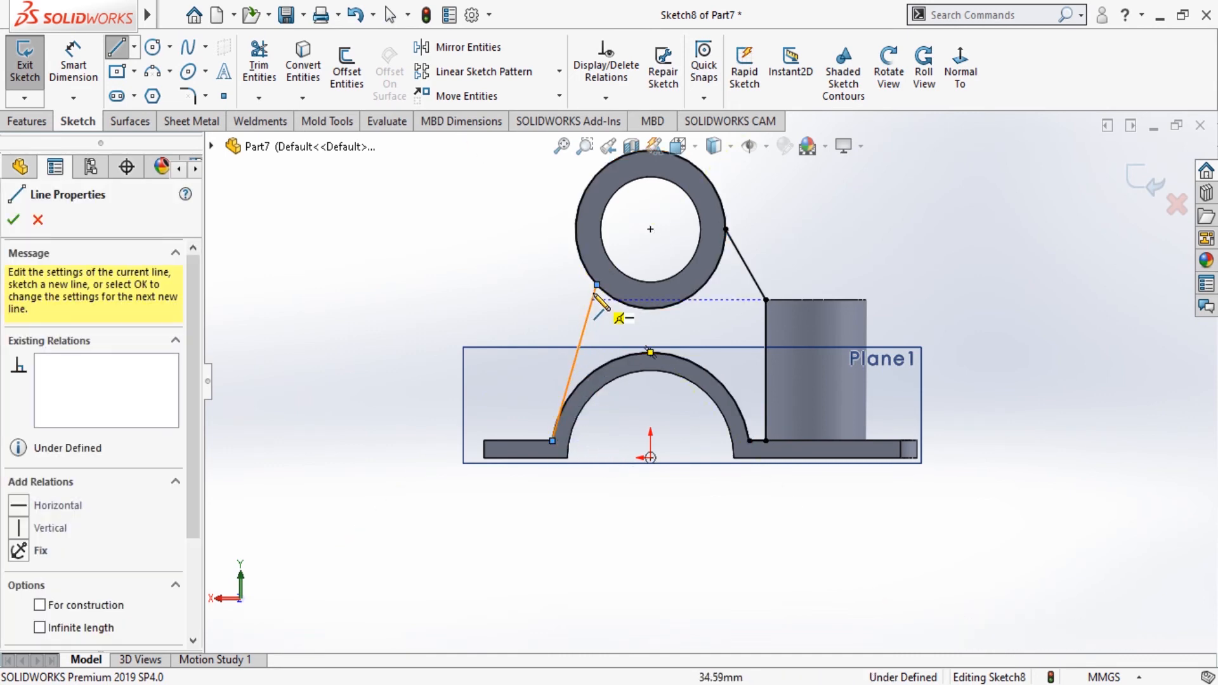
click(14, 219)
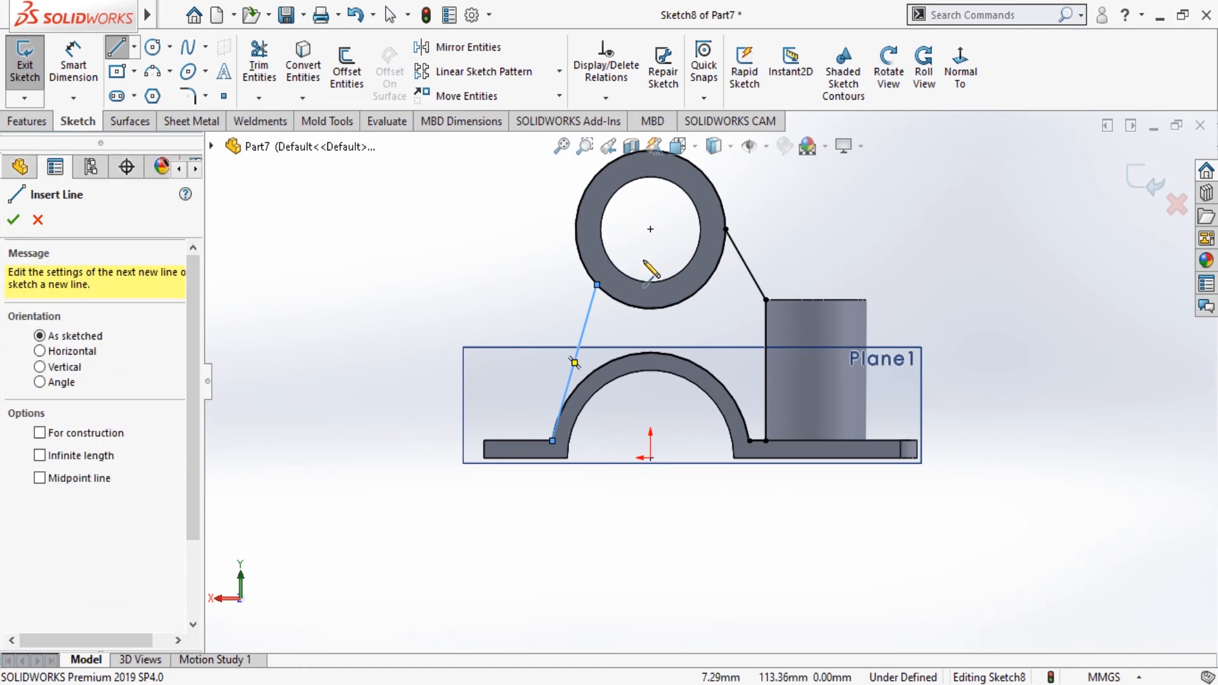
click(14, 220)
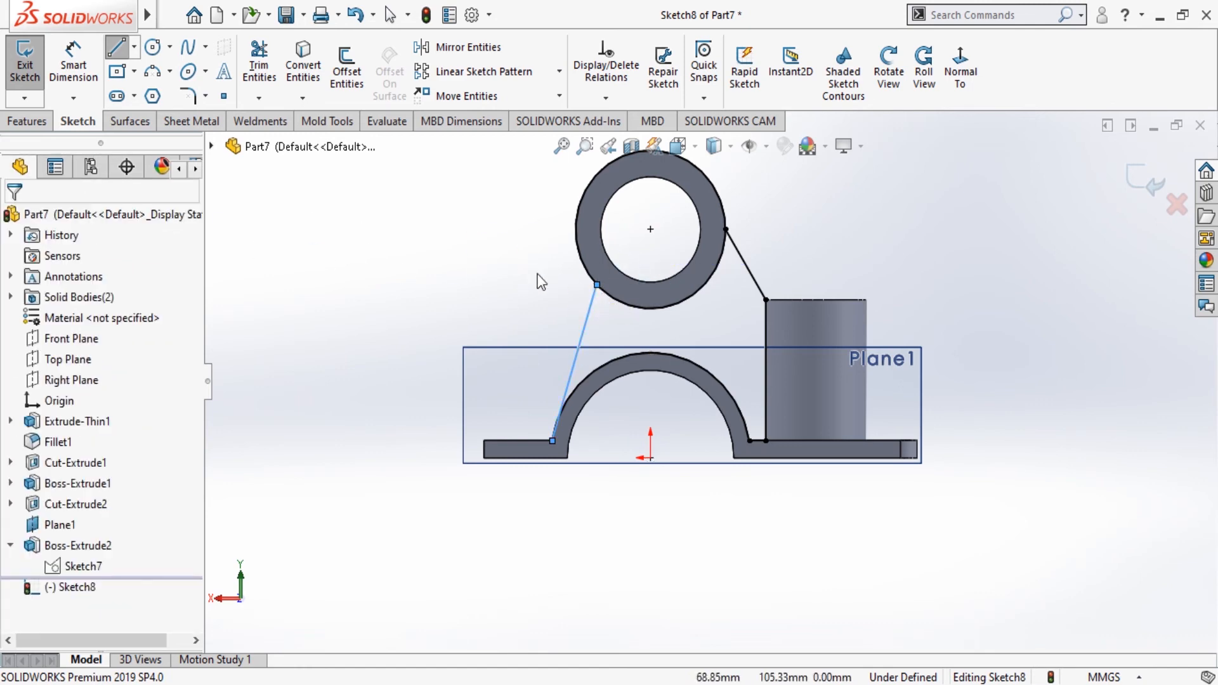
Make the sloping line on the side away from the boss tangent to the ring's outer circle.
click(583, 262)
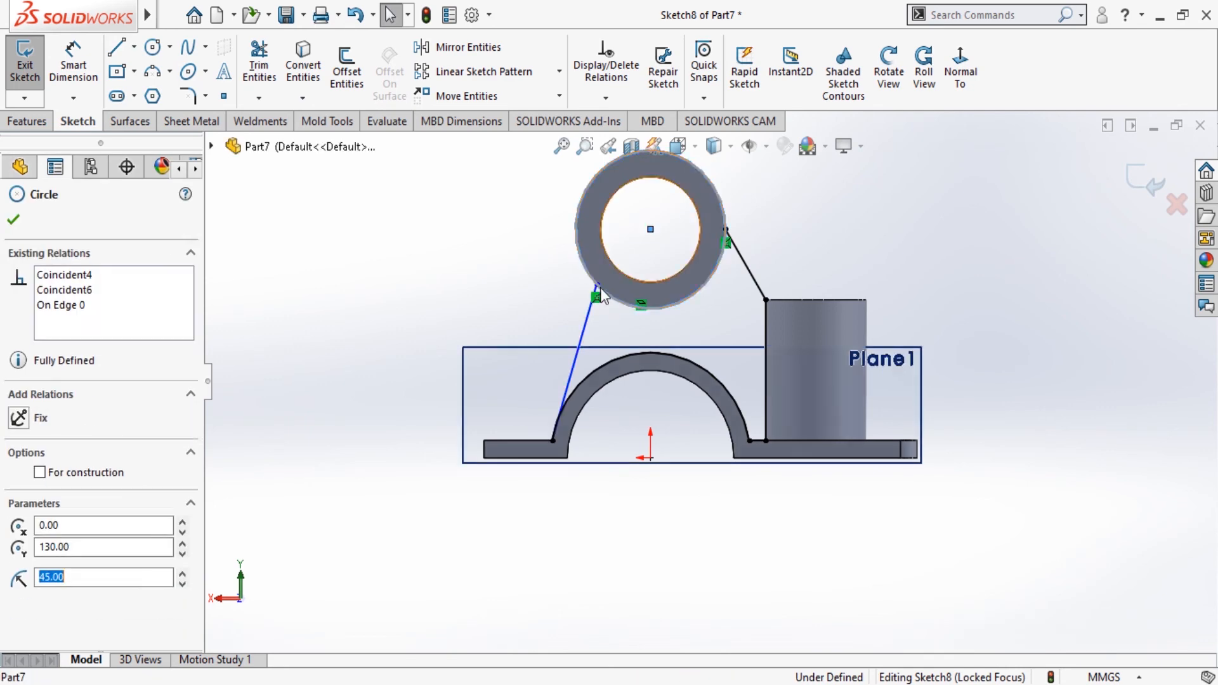
ctrl+click(589, 325)
click(18, 523)
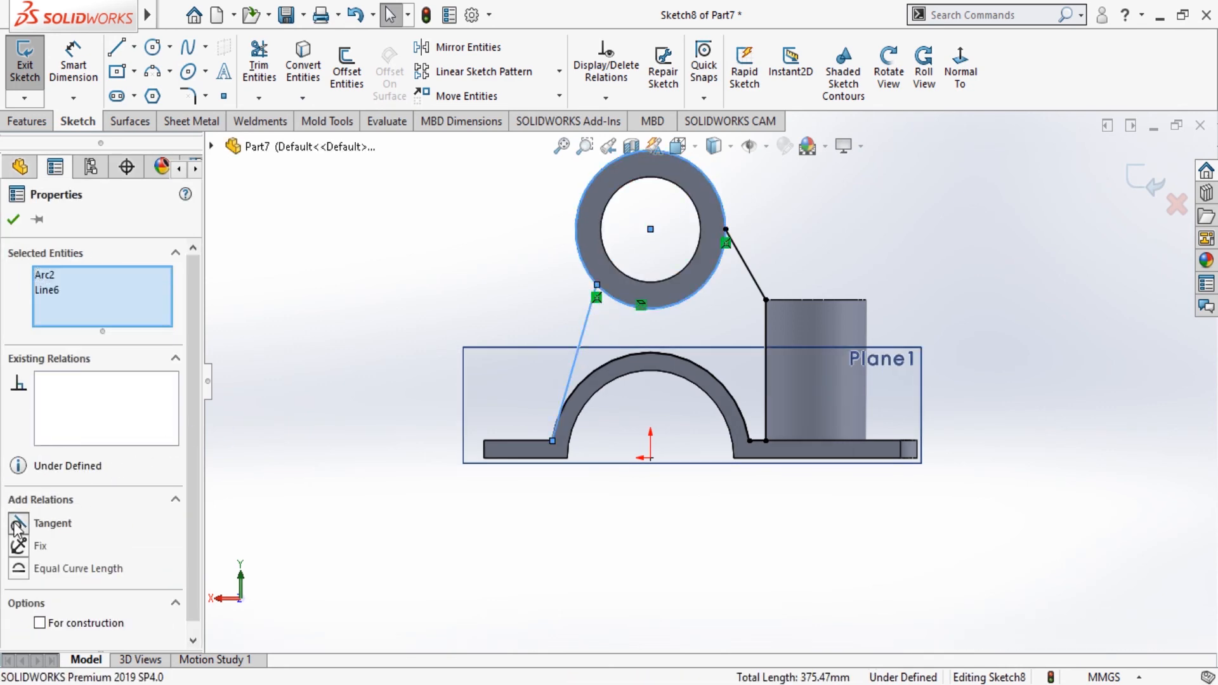
click(13, 219)
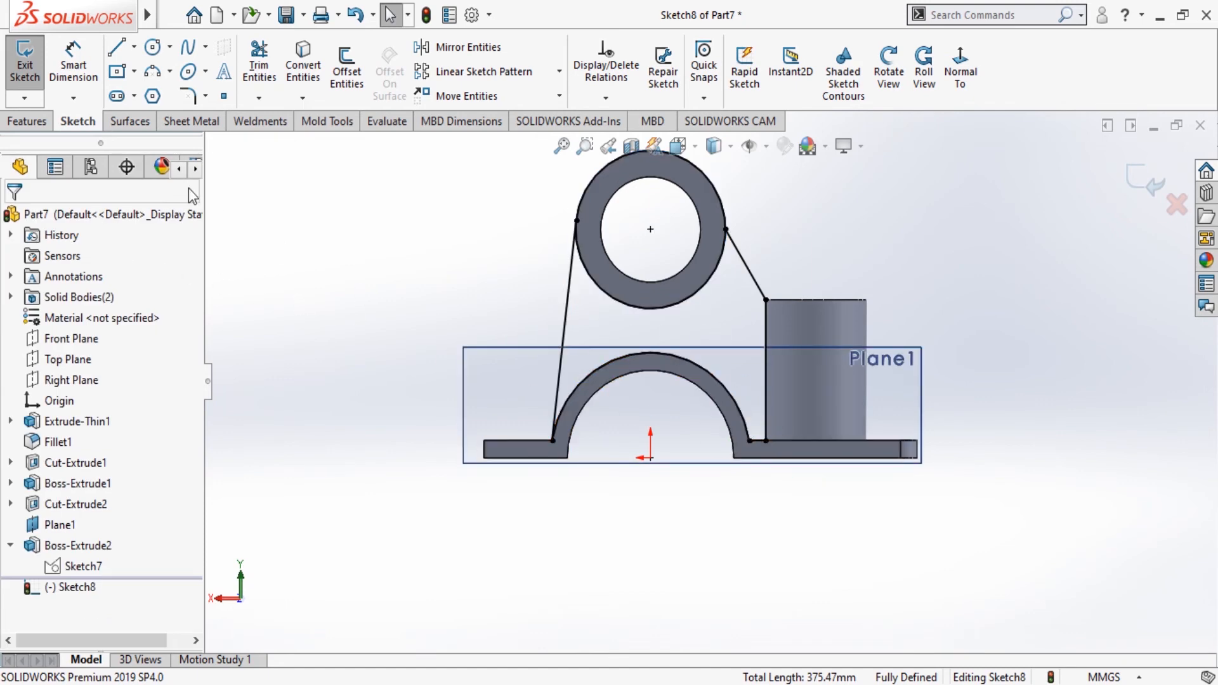
click(258, 61)
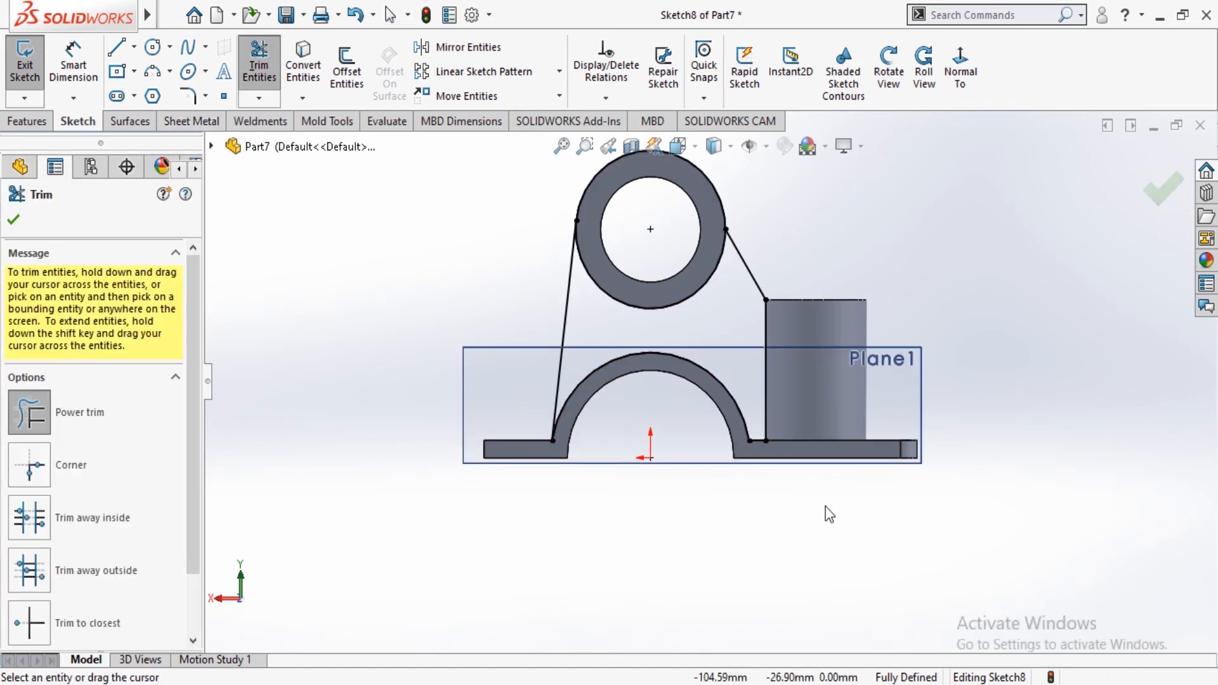
mouse_move(825, 504)
mouse_down()
mouse_move(831, 405)
mouse_move(793, 501)
mouse_up()
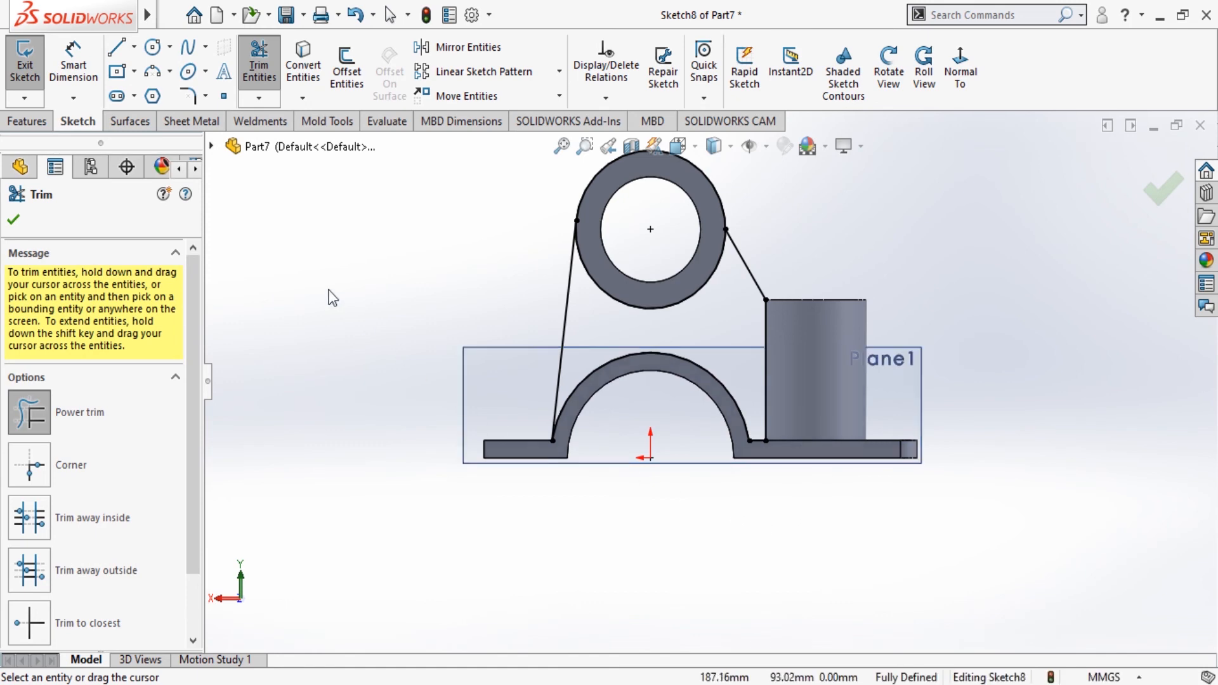
click(14, 222)
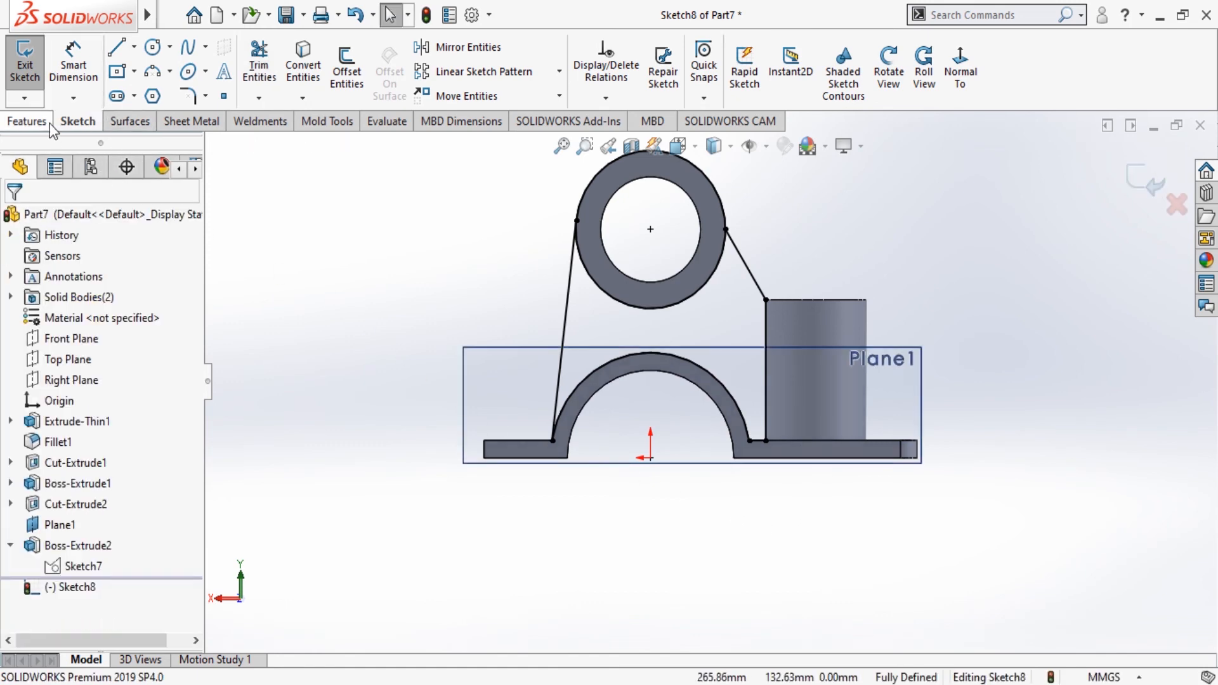
Try to extrude the sketch region between ring, arch and boss 15 mm with Mid Plane and Merge result on.
click(27, 120)
click(43, 80)
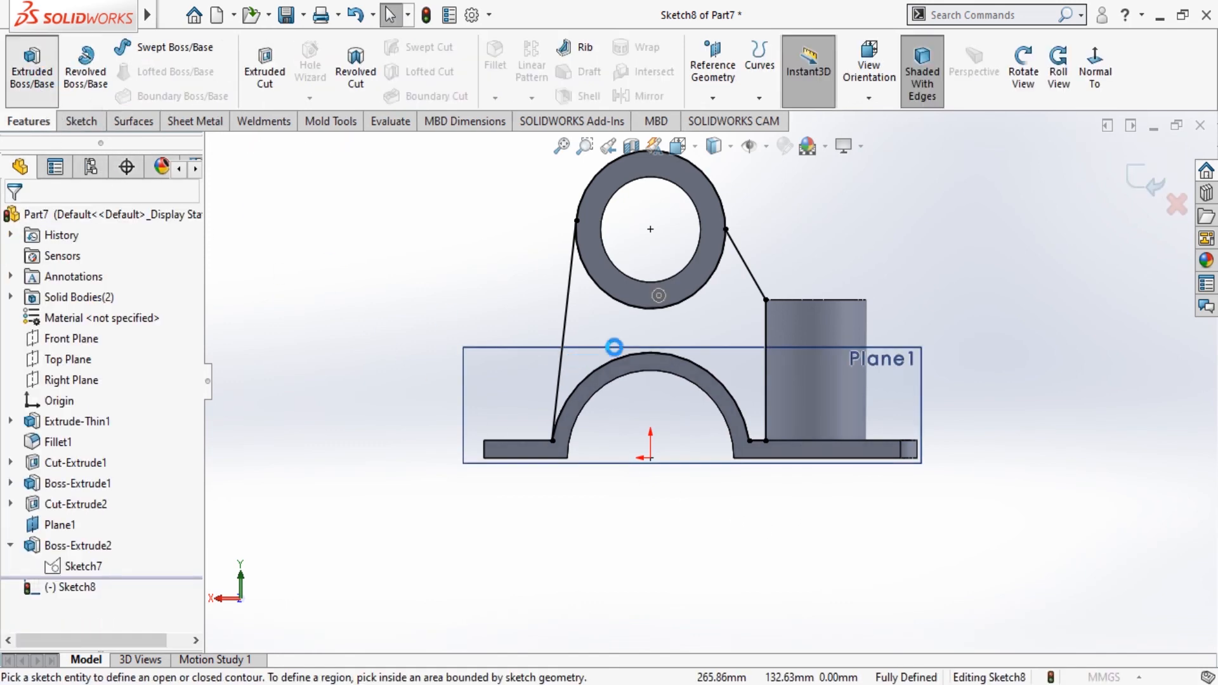
click(726, 336)
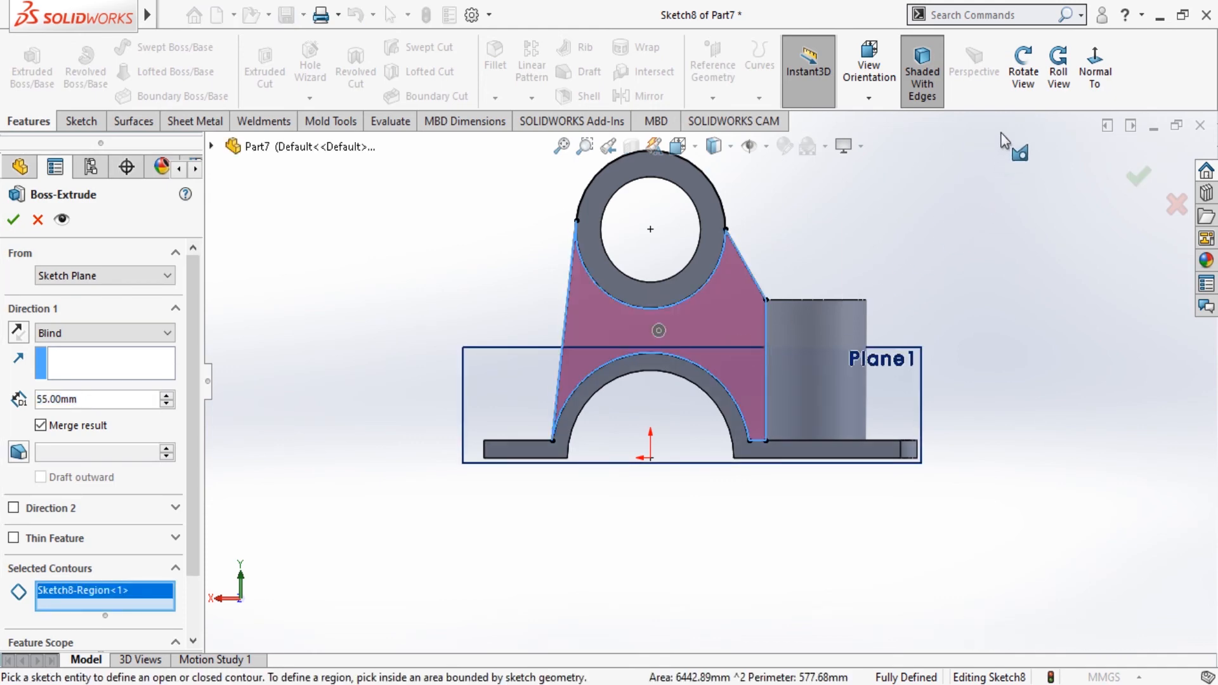
click(1024, 71)
mouse_move(934, 211)
mouse_down()
mouse_move(950, 241)
mouse_move(1015, 263)
mouse_up()
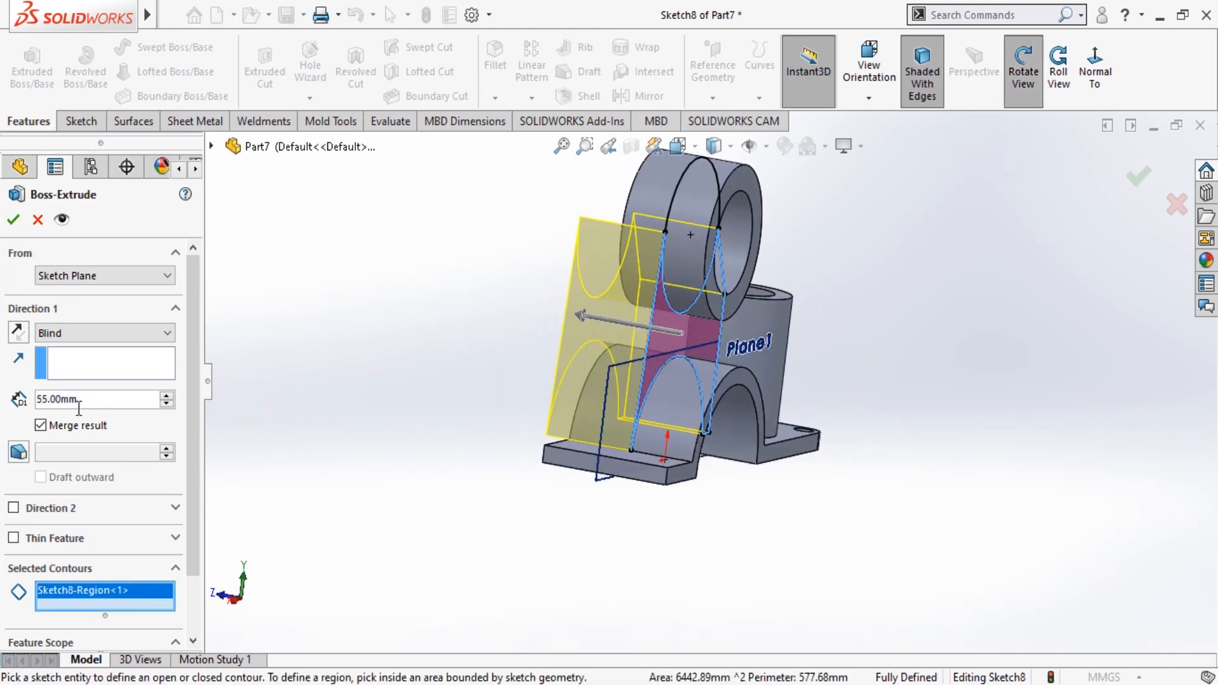
click(82, 330)
click(82, 424)
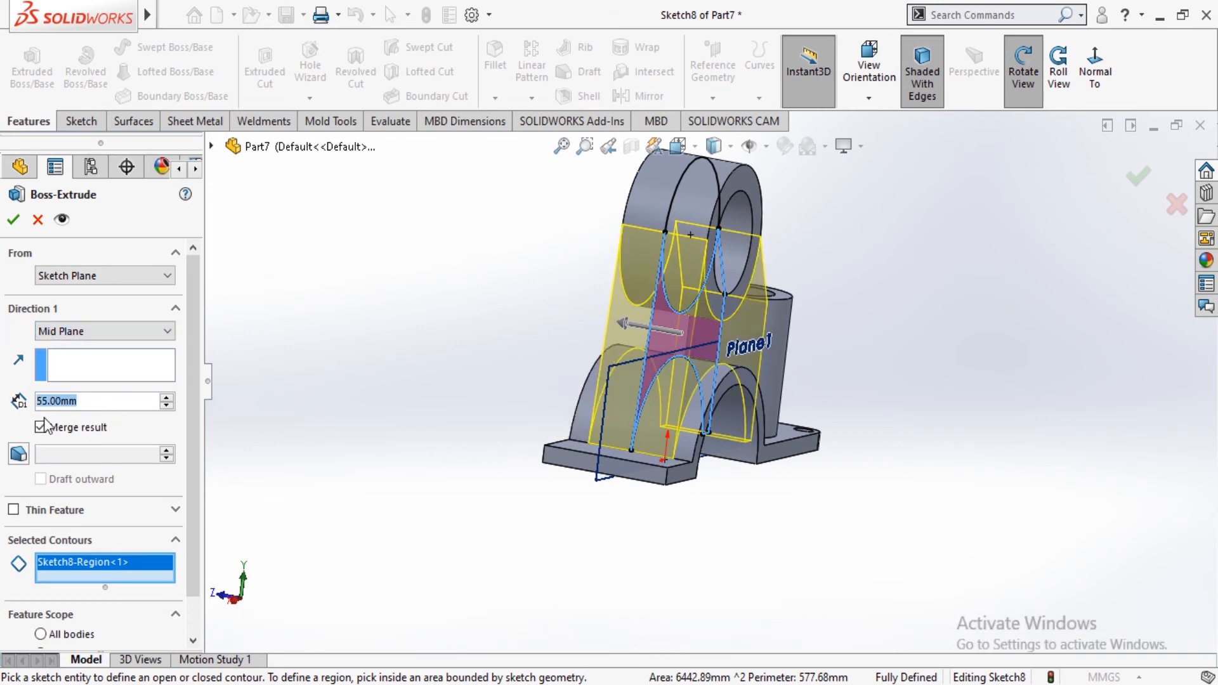
text(15)
key(Return)
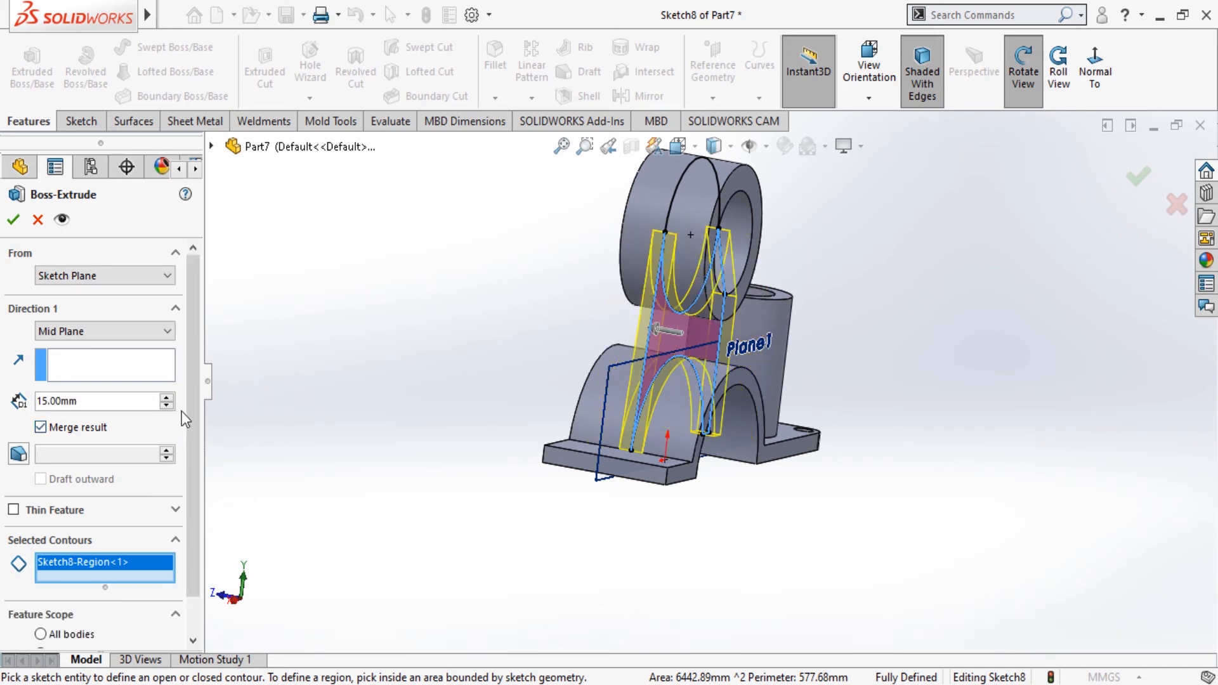
click(14, 219)
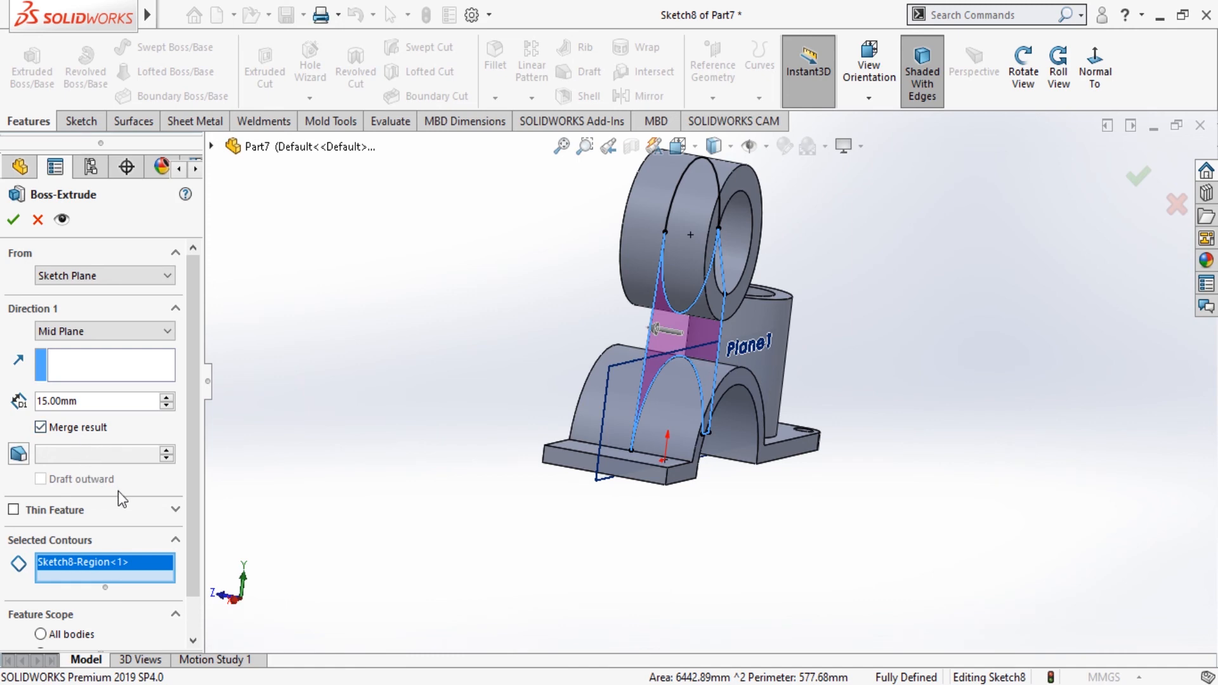
click(1023, 69)
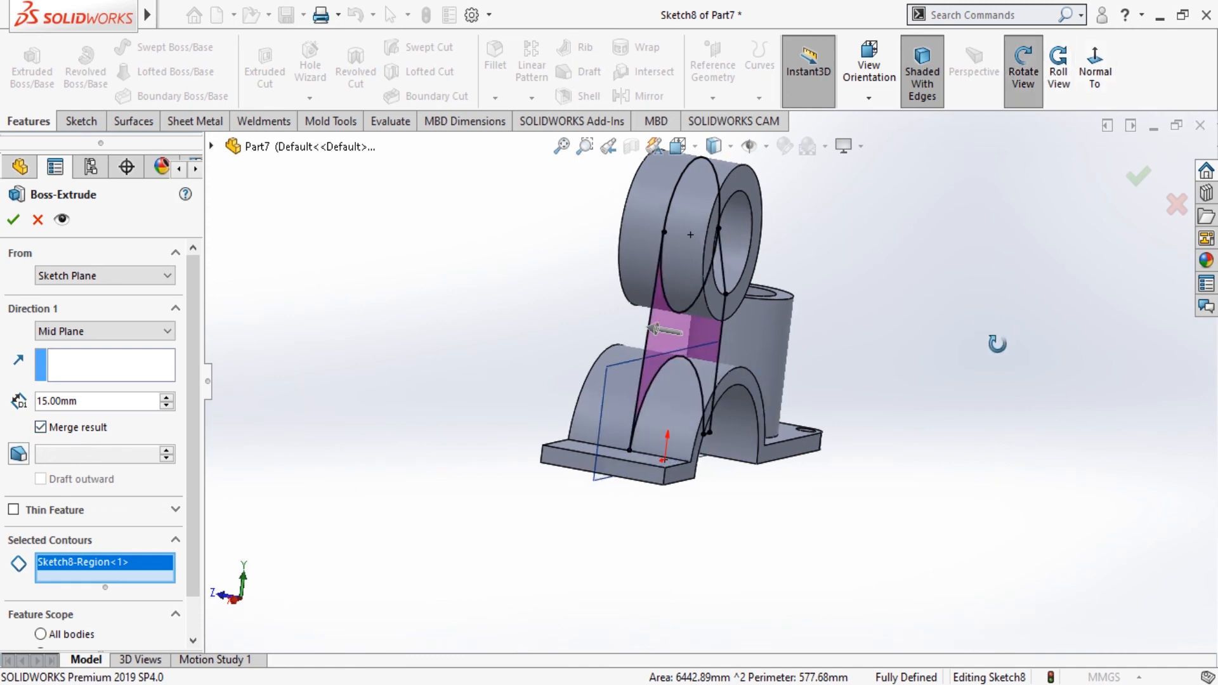
mouse_move(998, 343)
mouse_down()
mouse_move(957, 337)
mouse_move(974, 343)
mouse_up()
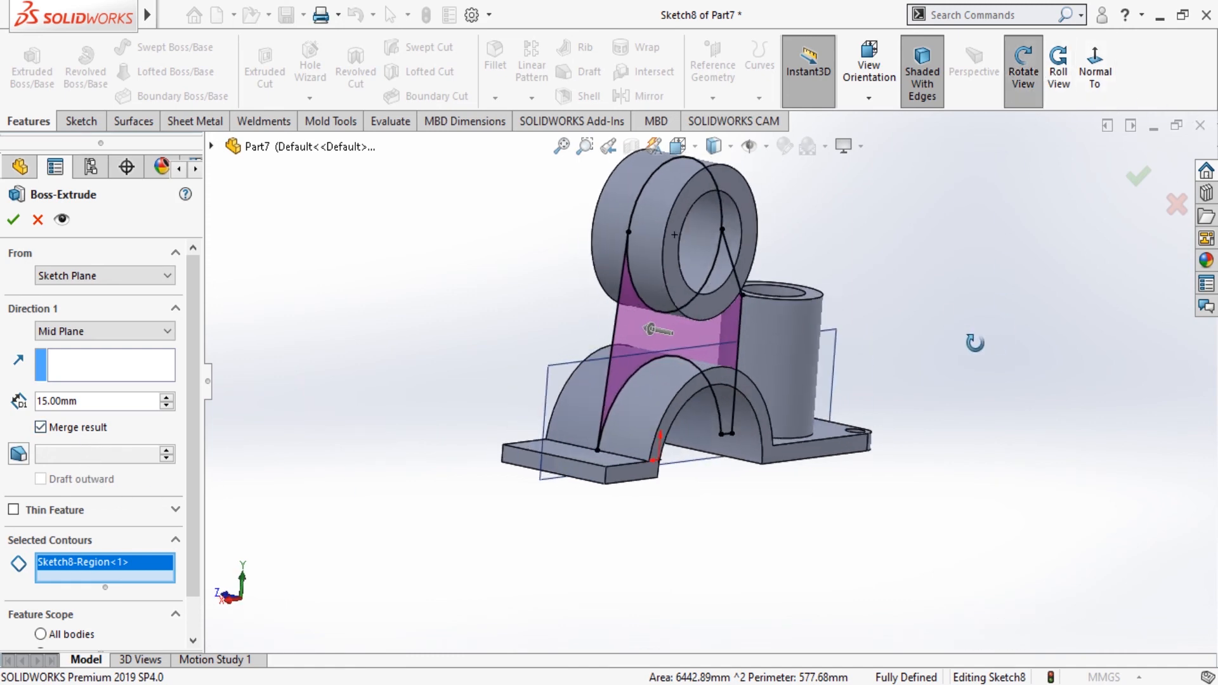
click(38, 219)
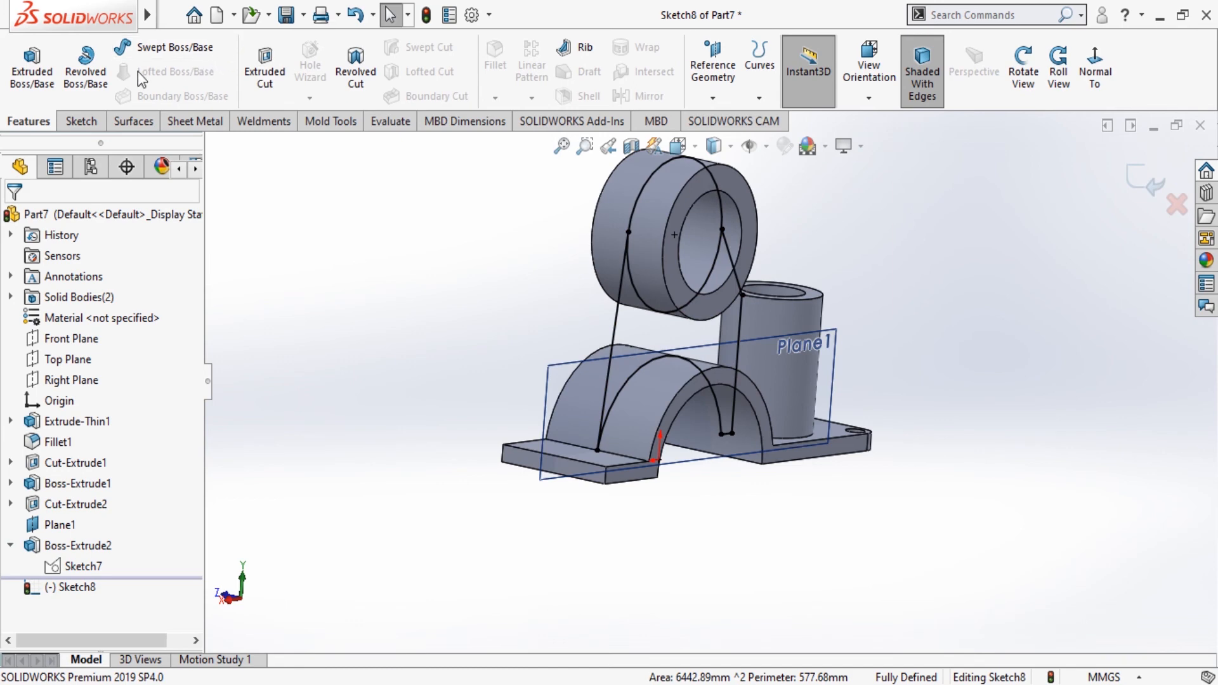
Trim away the upper arc of the converted ring circle between the two sloping lines, closing the web profile.
click(78, 121)
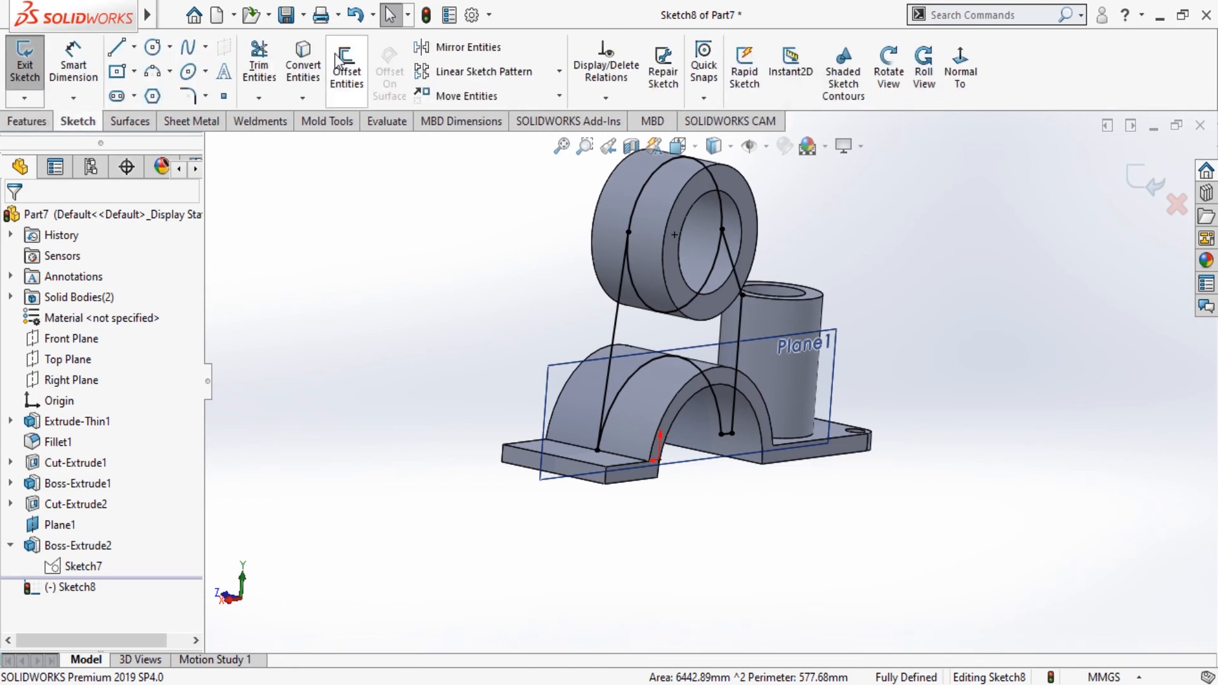
click(259, 67)
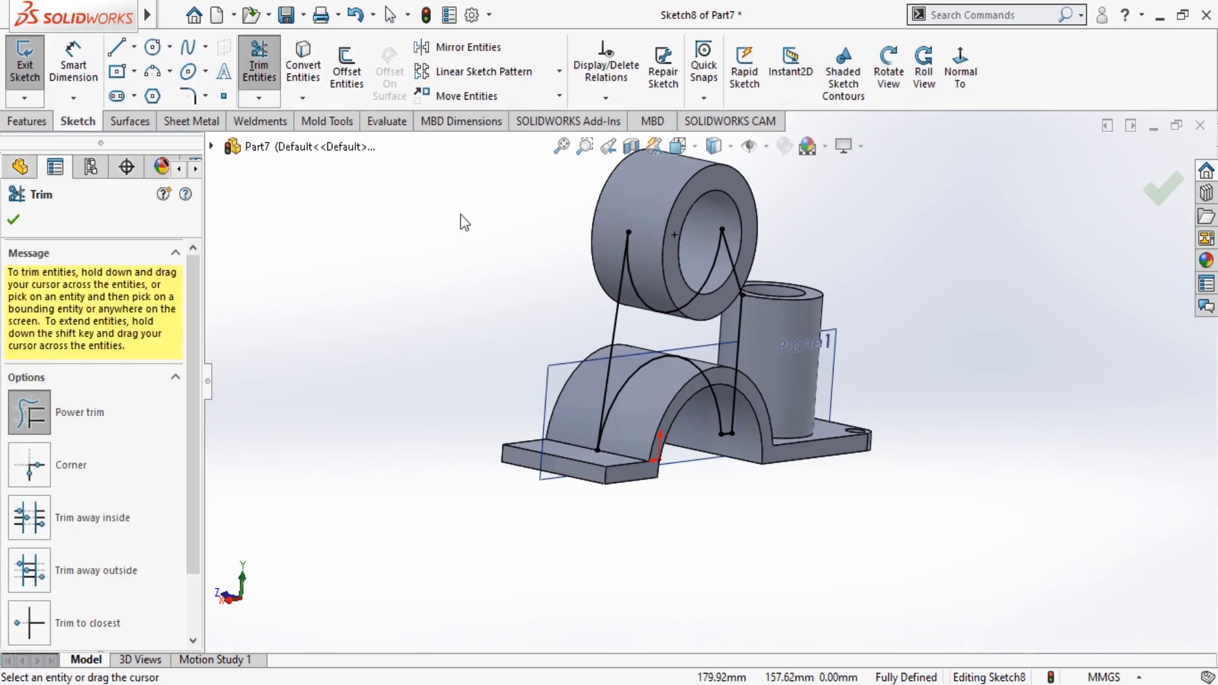
click(14, 220)
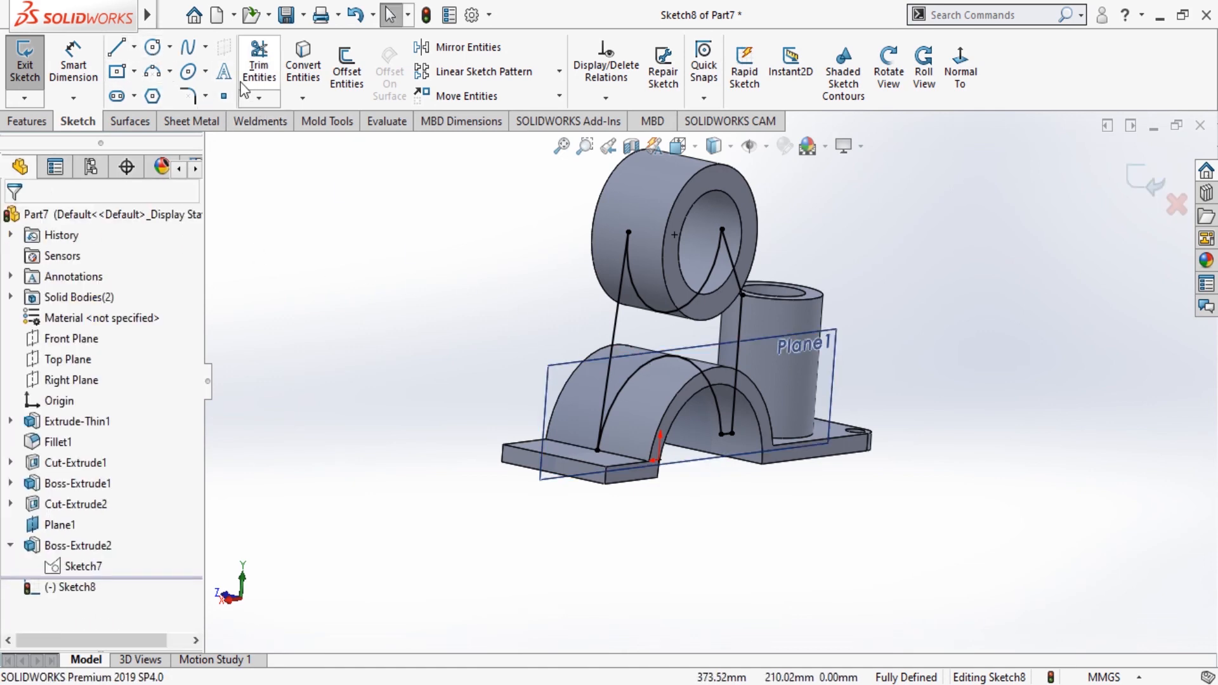
Set up a boss extrusion of the closed web profile with Mid Plane and a depth of 15 mm.
click(25, 121)
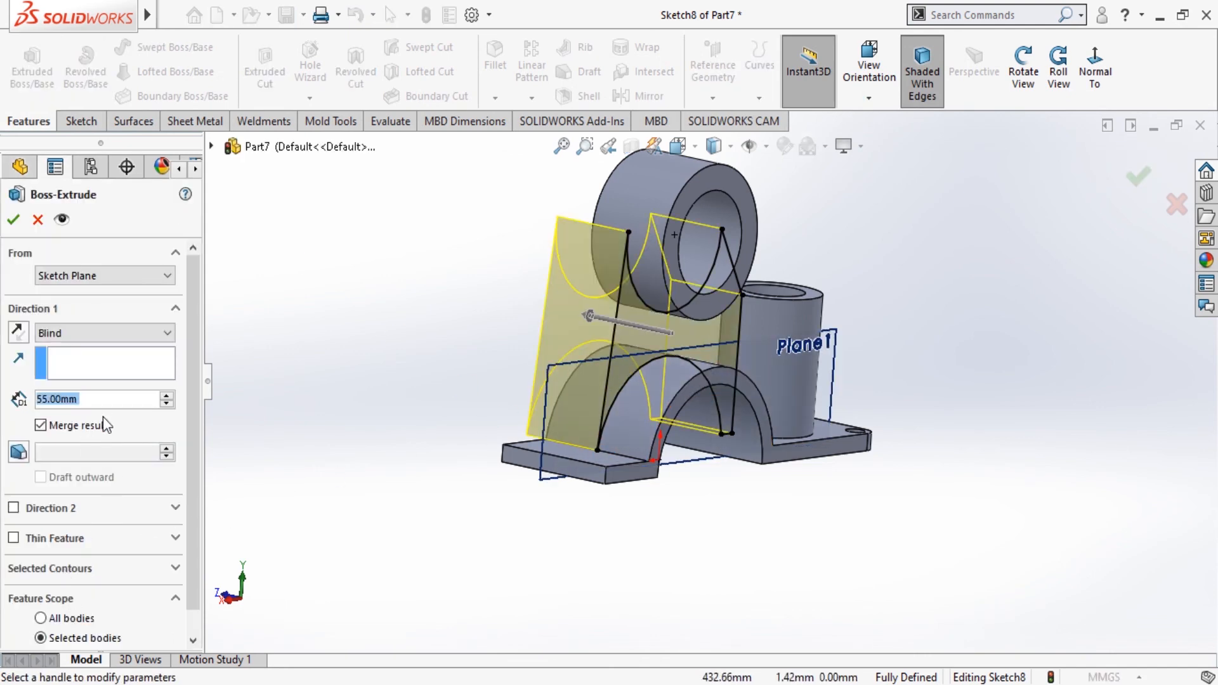
click(18, 331)
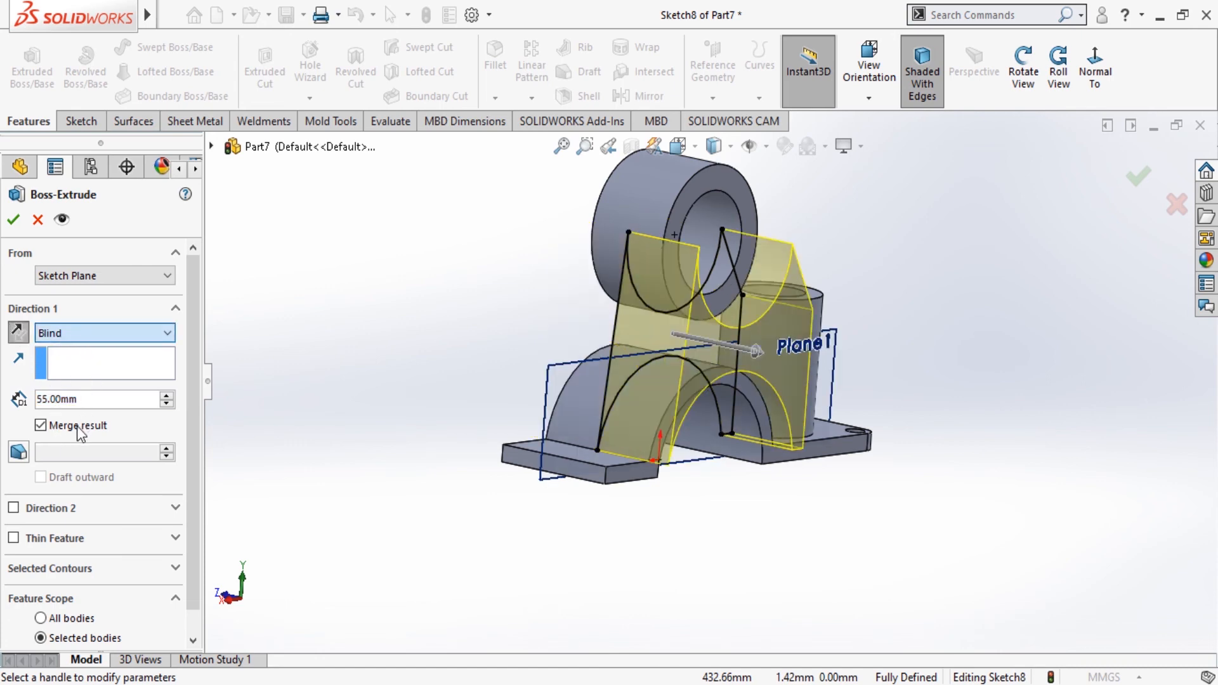
key(m)
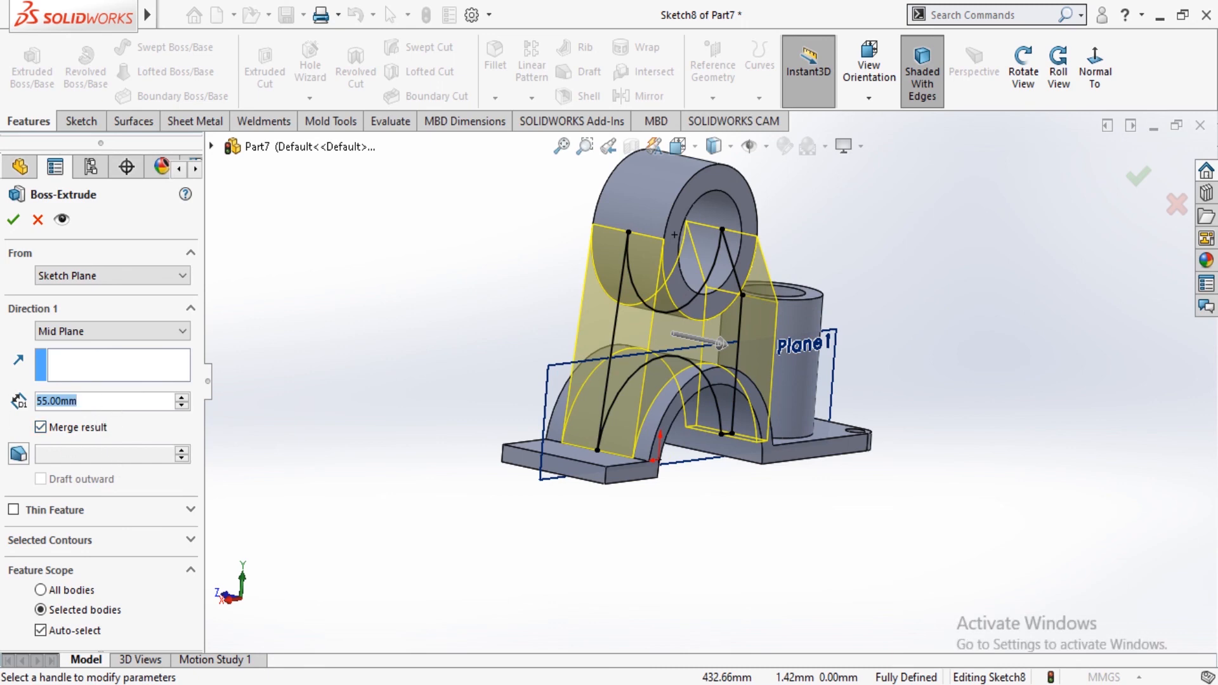
text(15)
key(Return)
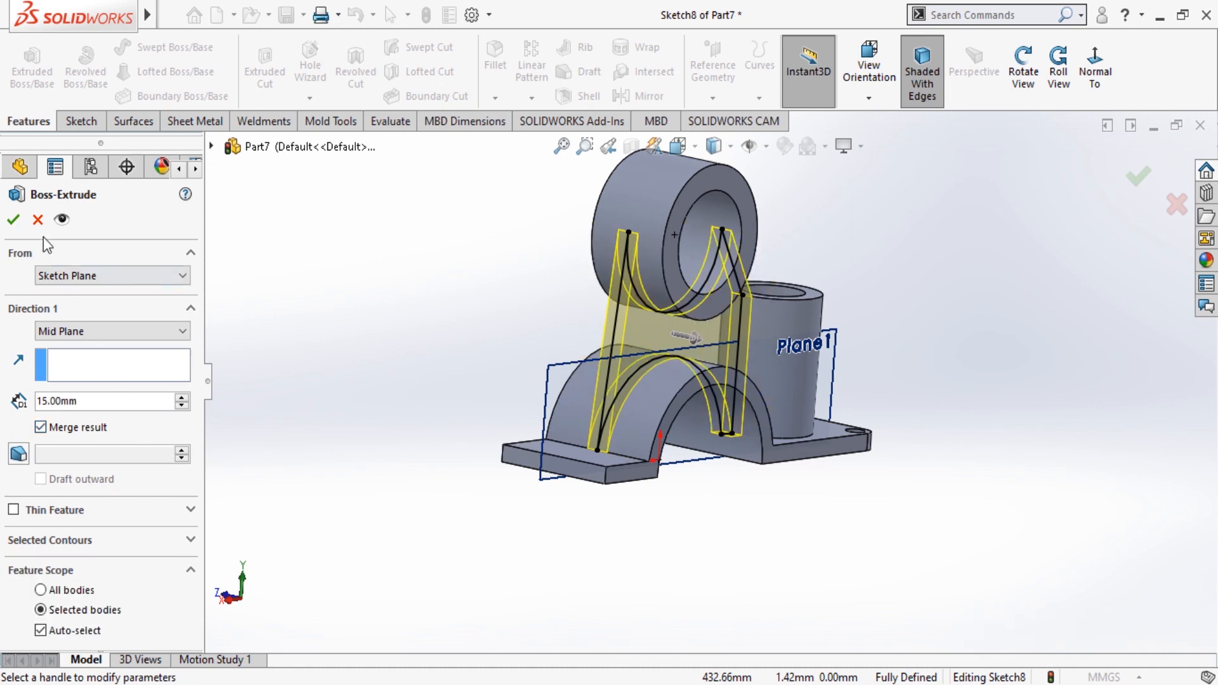
click(17, 221)
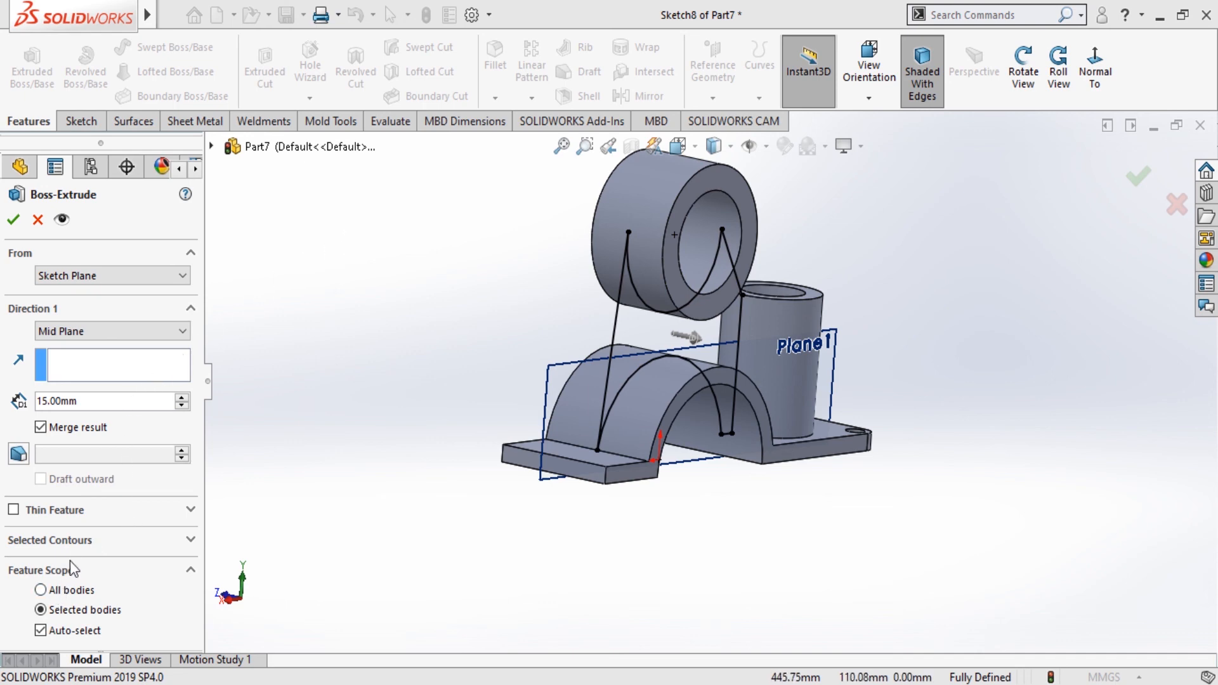
Turn off Merge result and complete the web extrusion as a separate body.
click(86, 540)
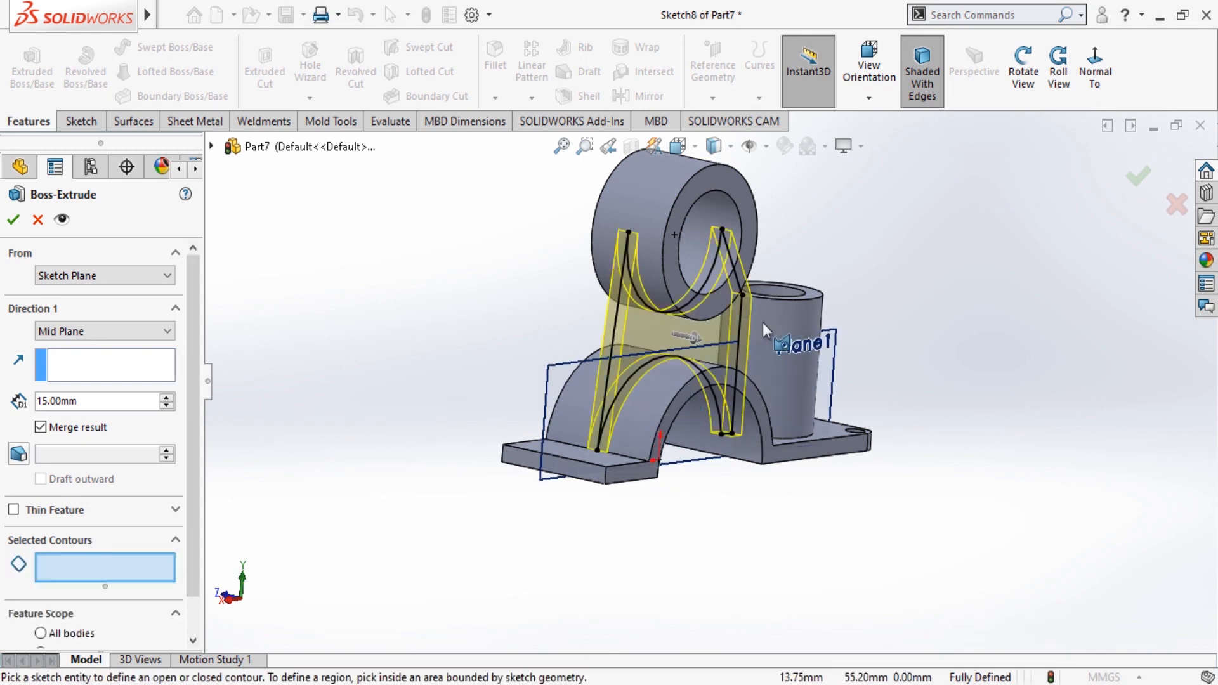
click(1022, 76)
drag(865, 212, 835, 387)
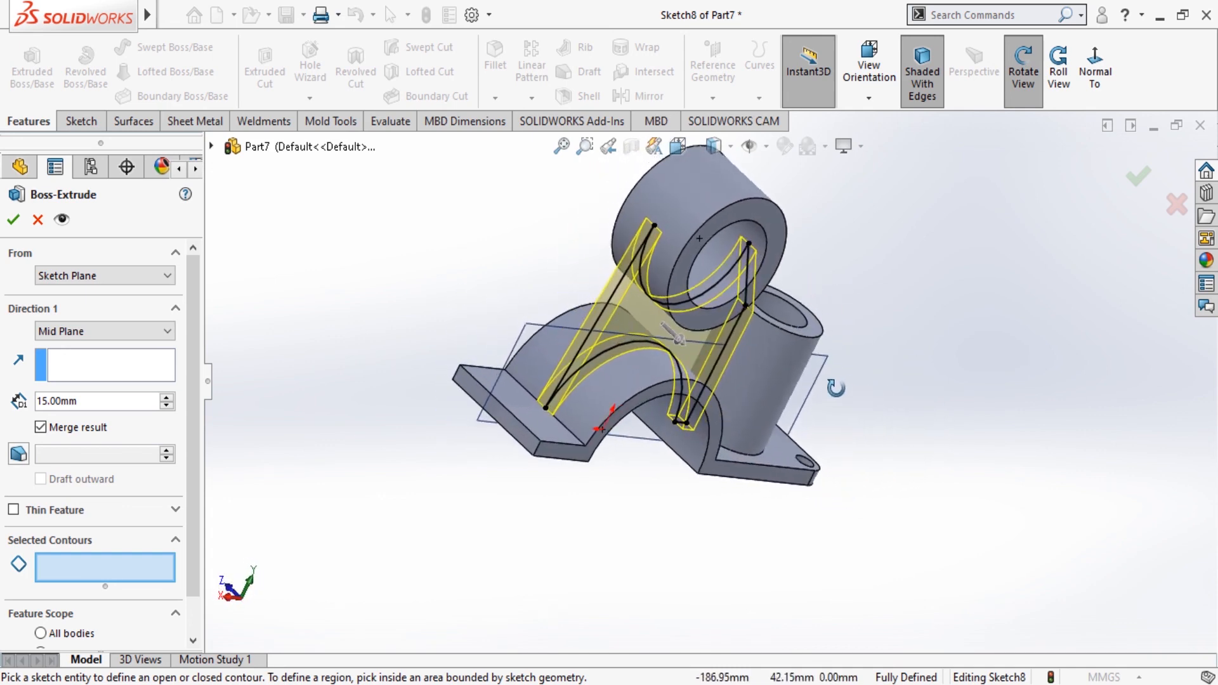
click(41, 429)
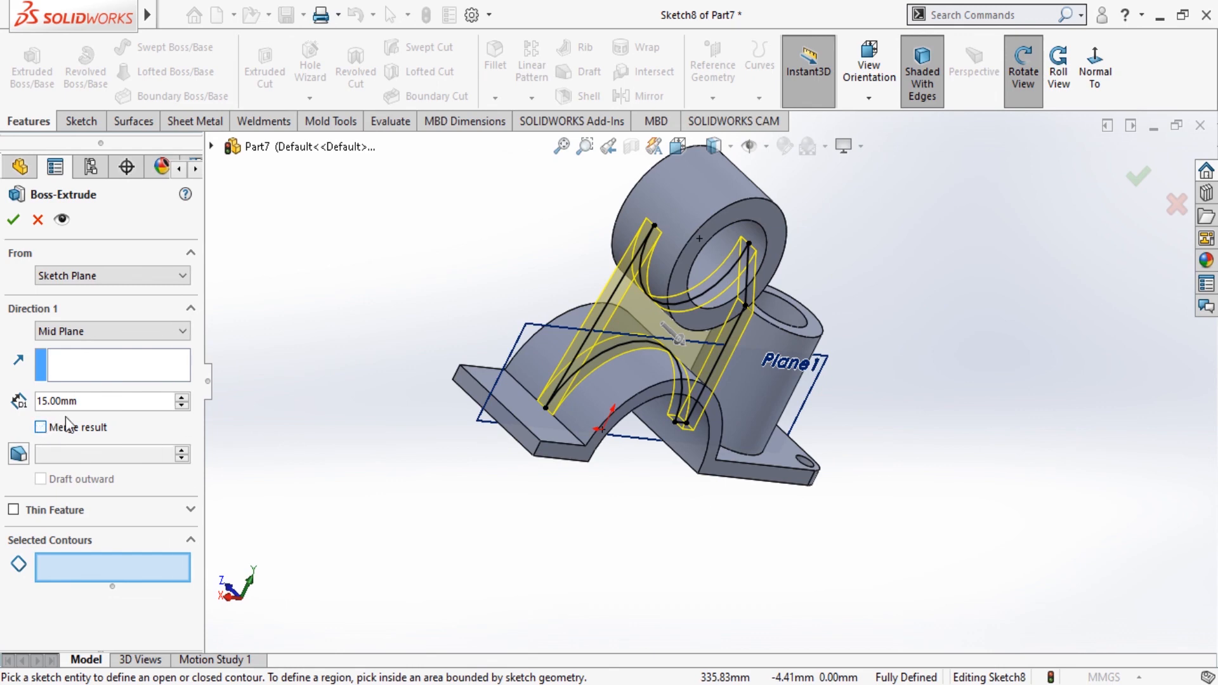
click(14, 220)
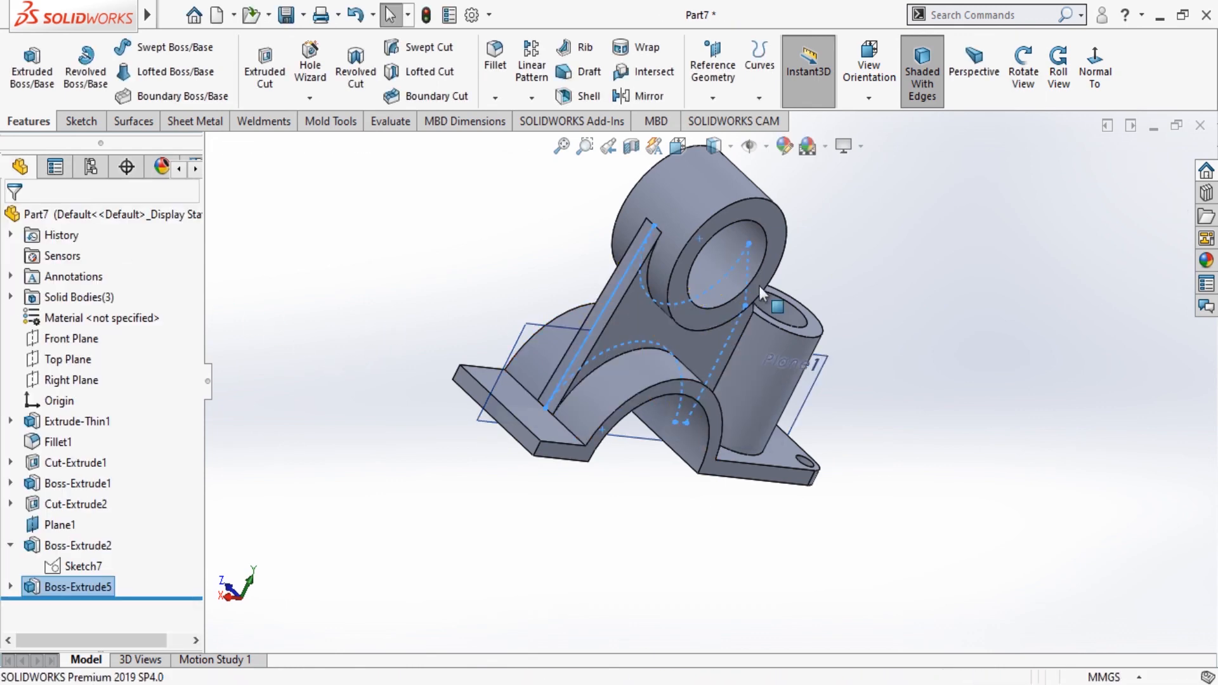
click(934, 272)
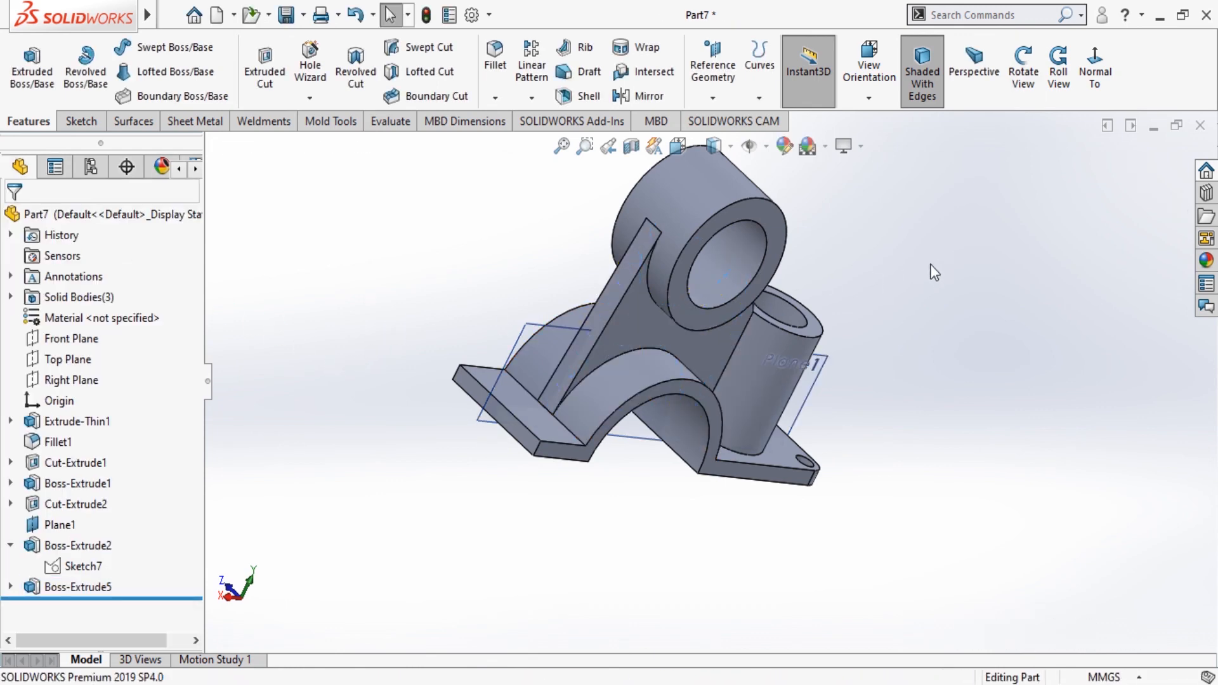
Hide the reference plane Plane1 that crosses the bracket.
click(1024, 83)
drag(971, 326, 931, 259)
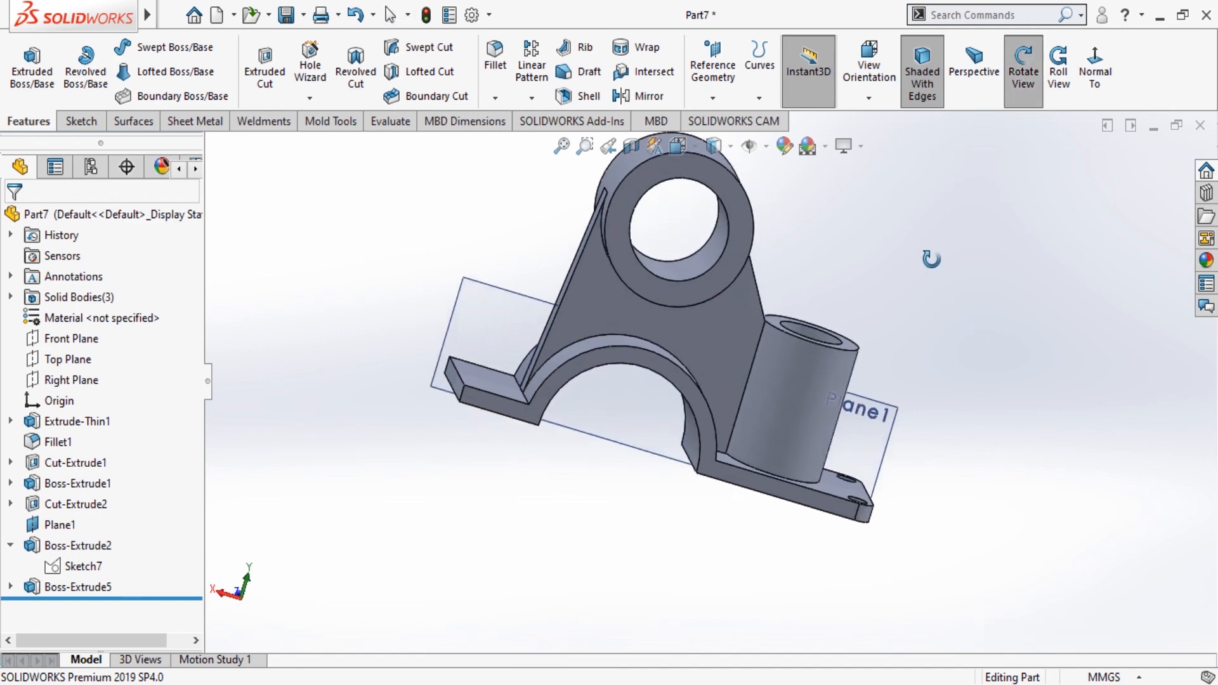
key(Escape)
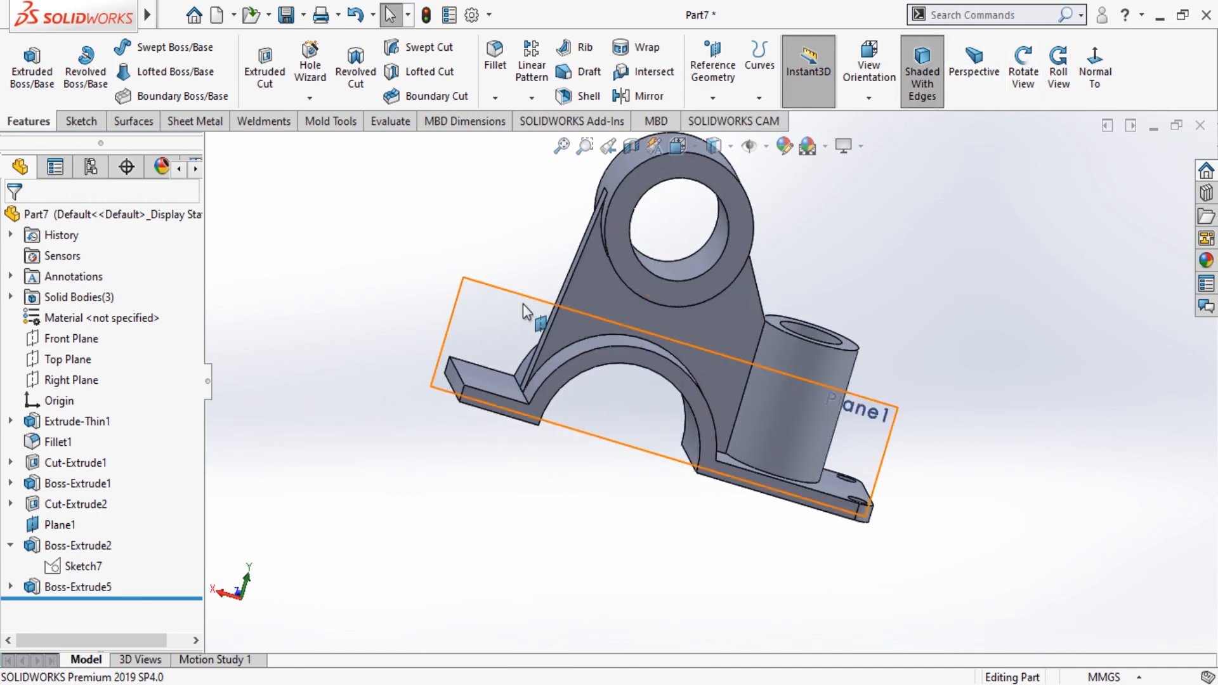
click(523, 304)
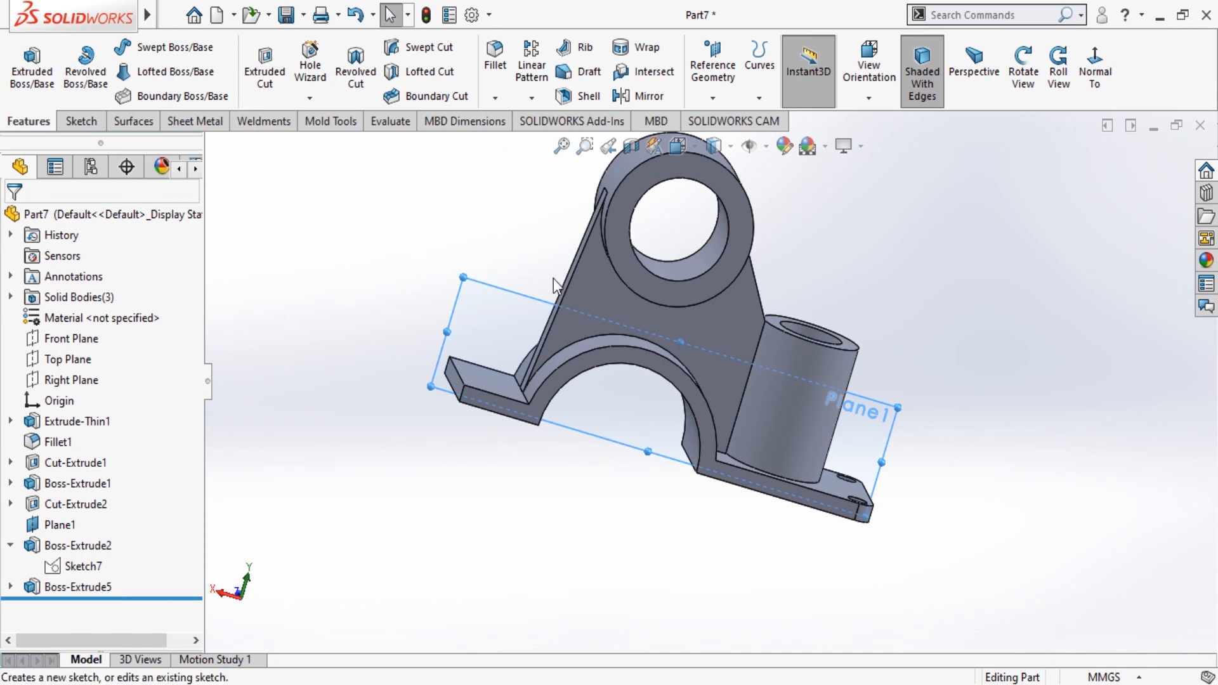
click(571, 276)
key(f)
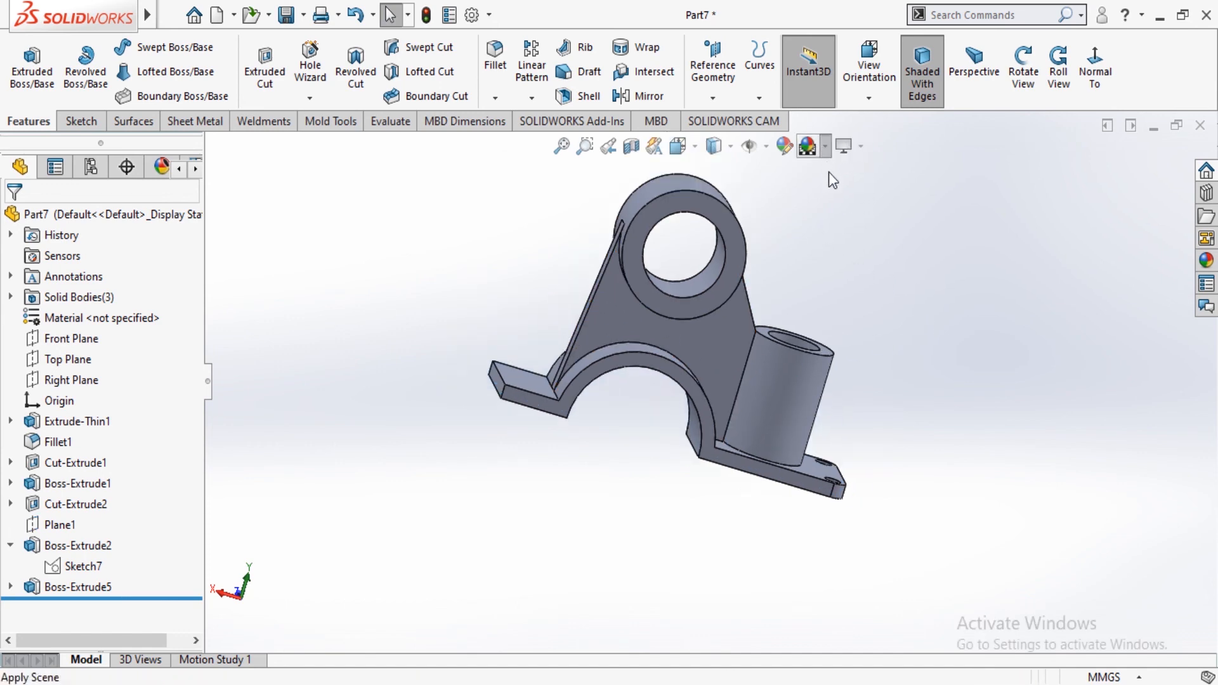
scroll(778, 222, down, 3)
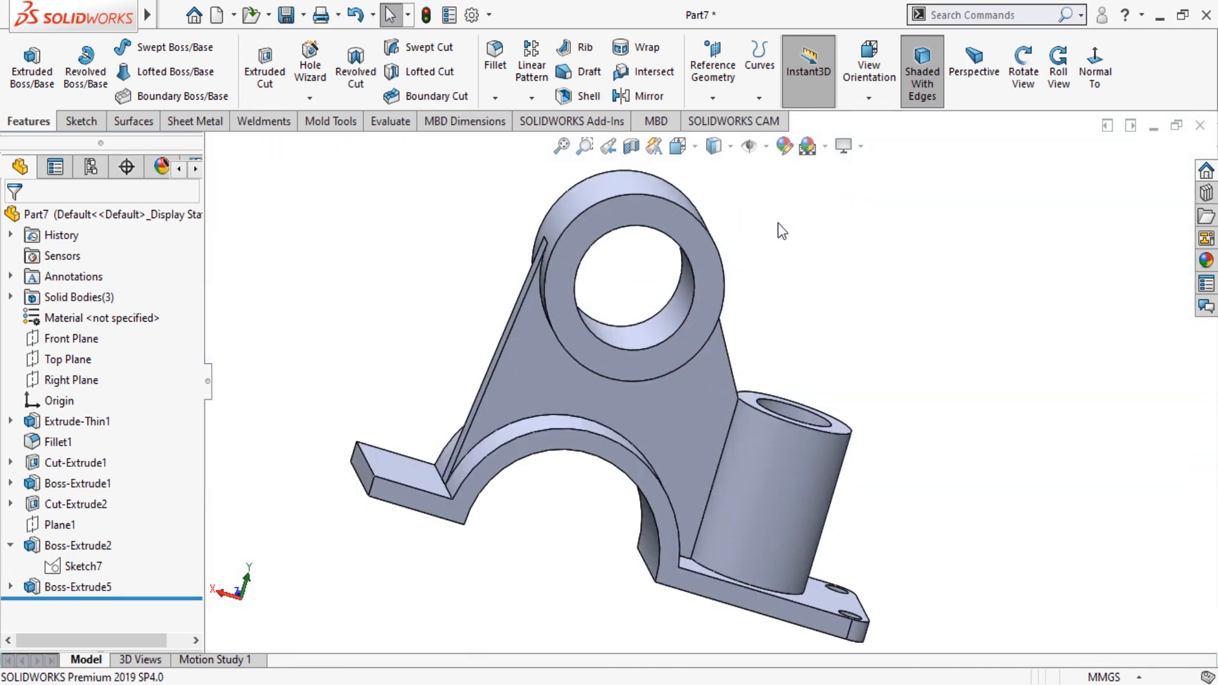
click(1023, 73)
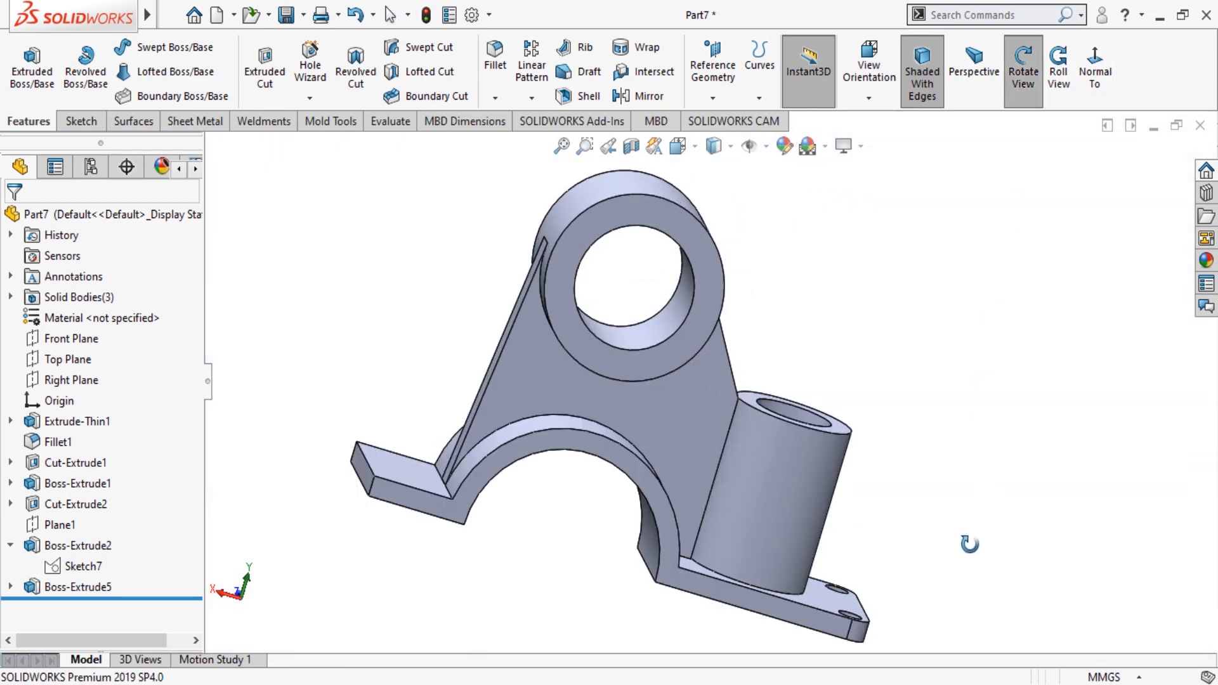
drag(971, 542, 843, 525)
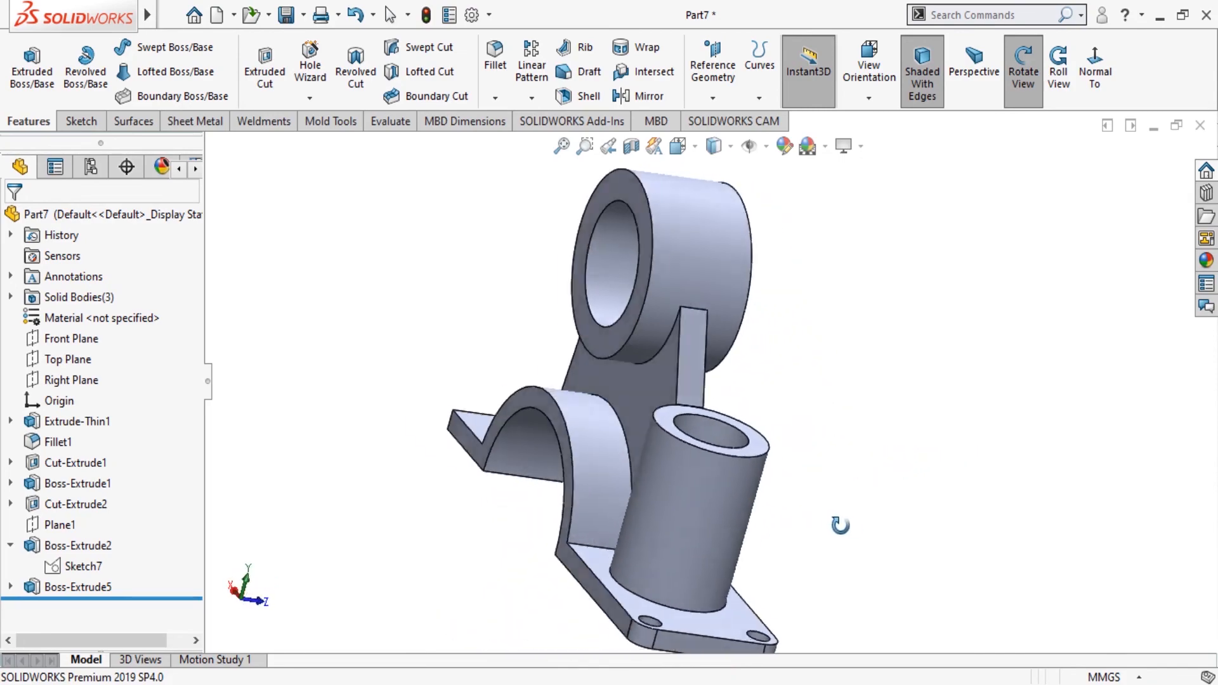